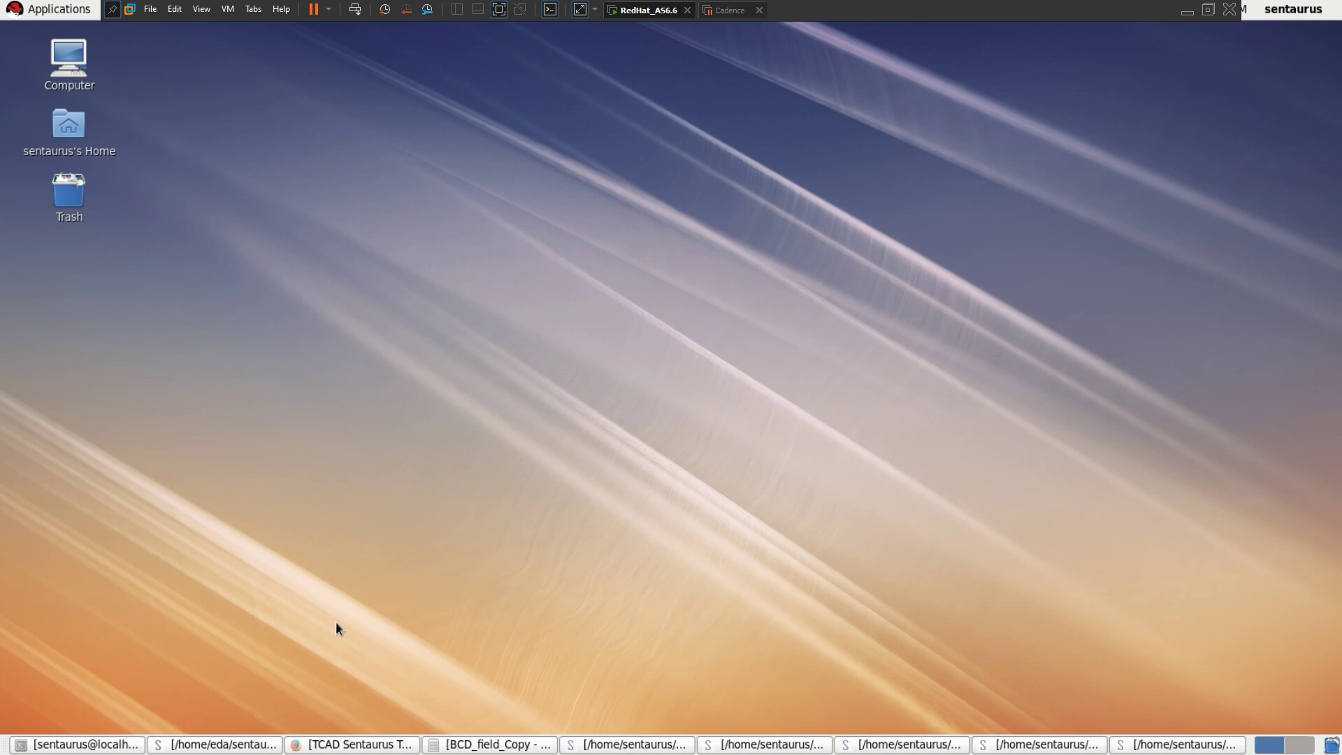
# Switch to Sentaurus Workbench, expand the /home/sentaurus/STDB project directory and open its BCD project for viewing.
pyautogui.click(223, 744)
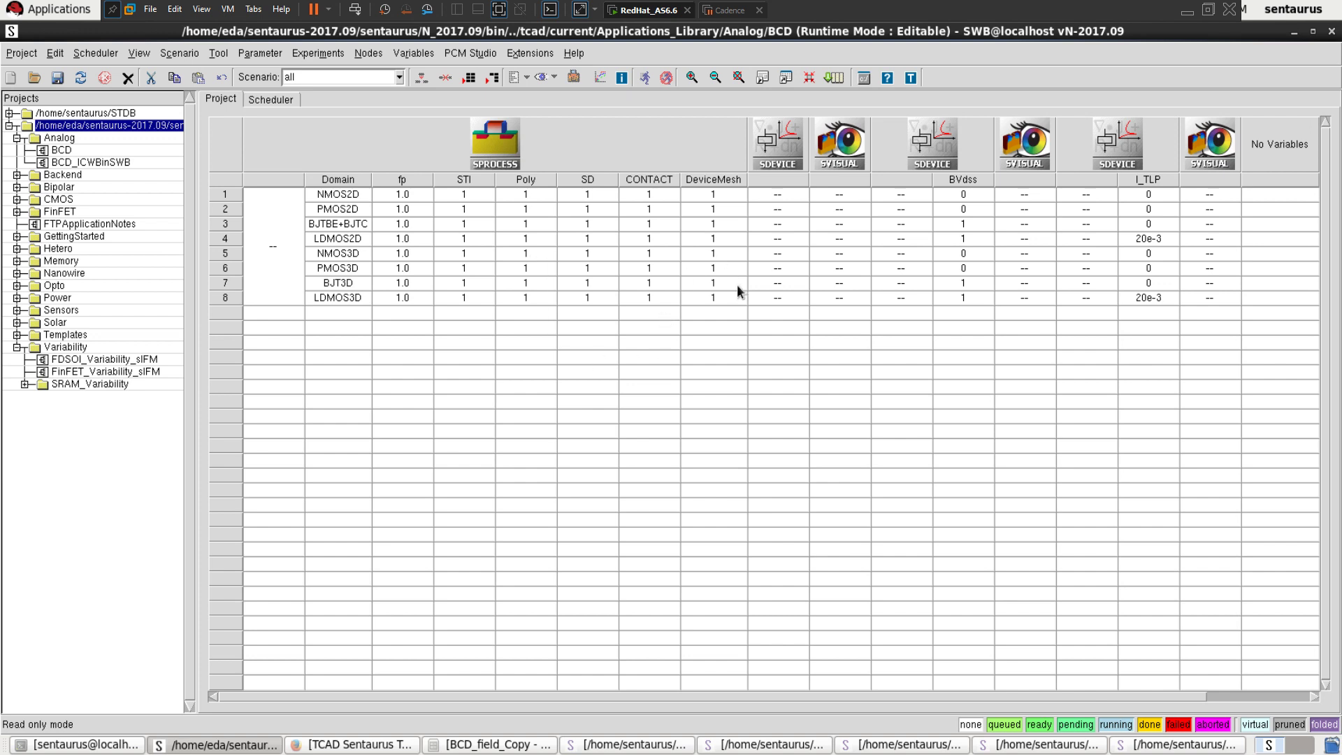
pyautogui.click(59, 151)
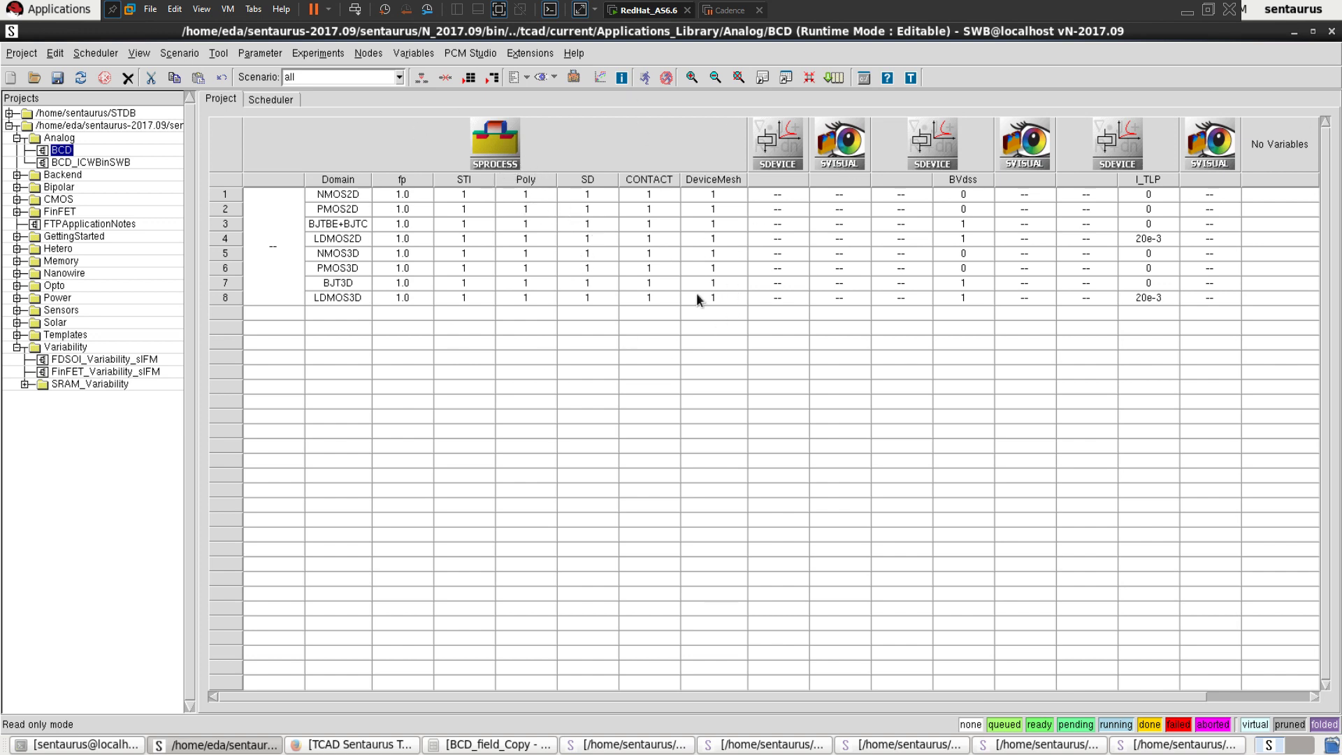
pyautogui.click(10, 126)
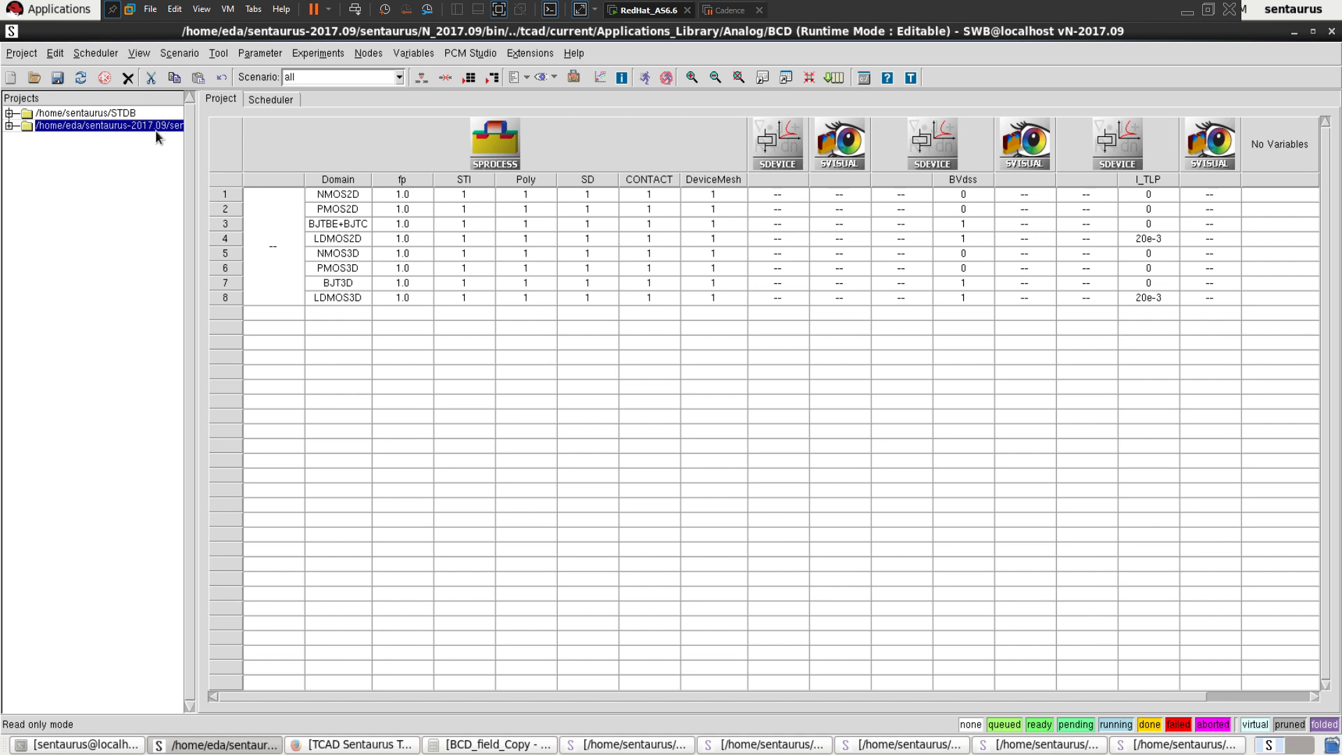
pyautogui.click(10, 127)
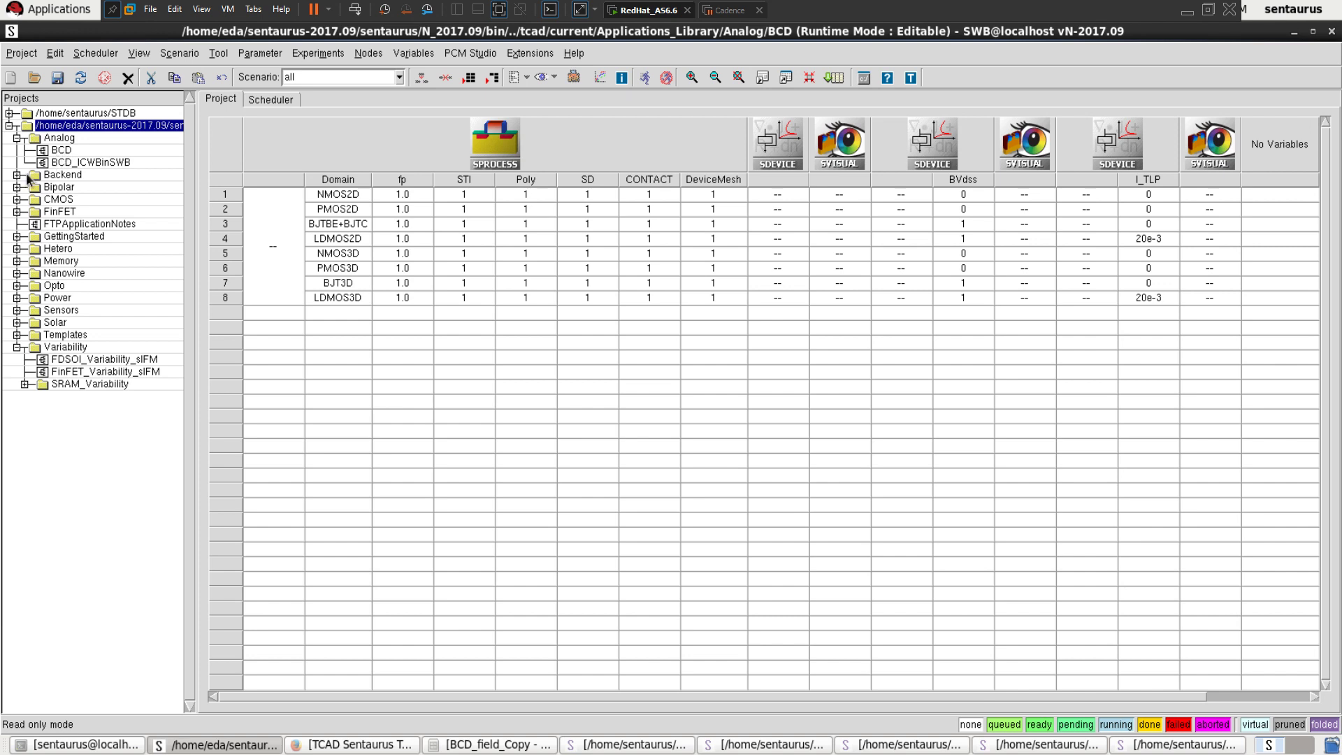
pyautogui.click(65, 149)
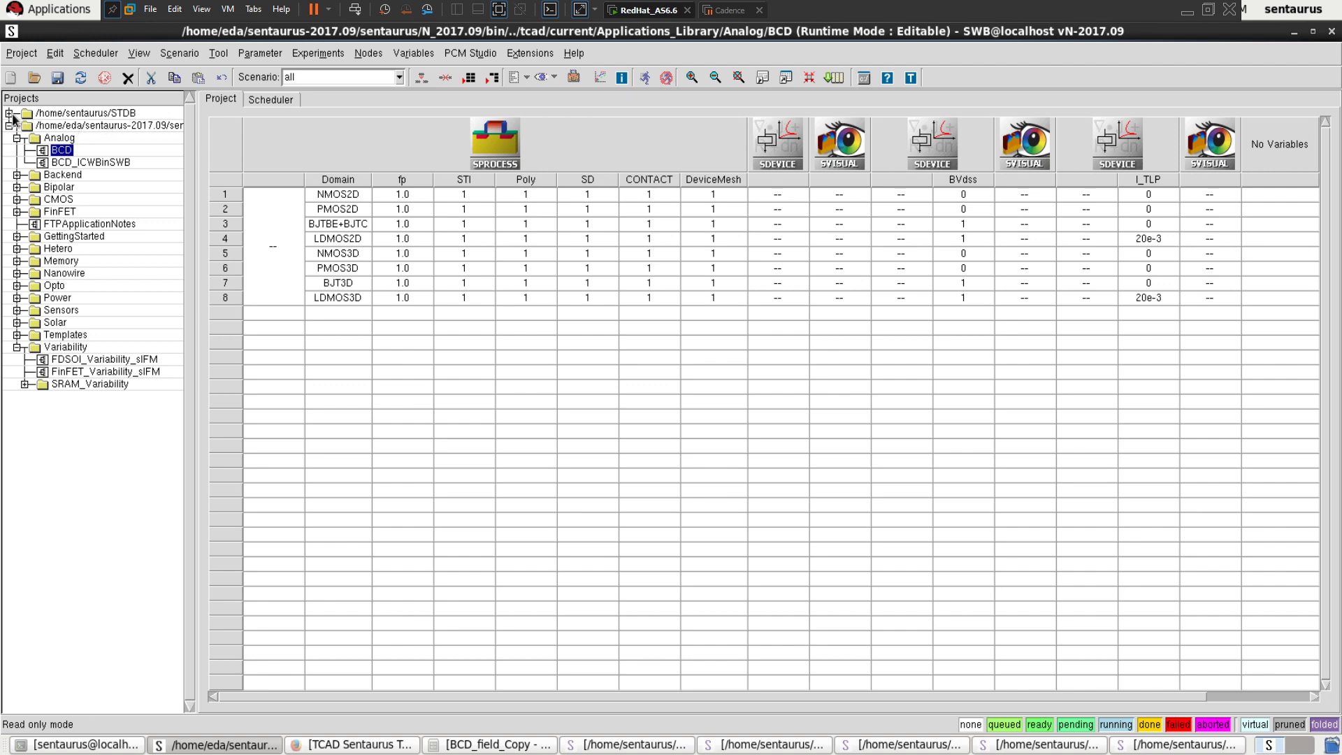
pyautogui.doubleClick(48, 114)
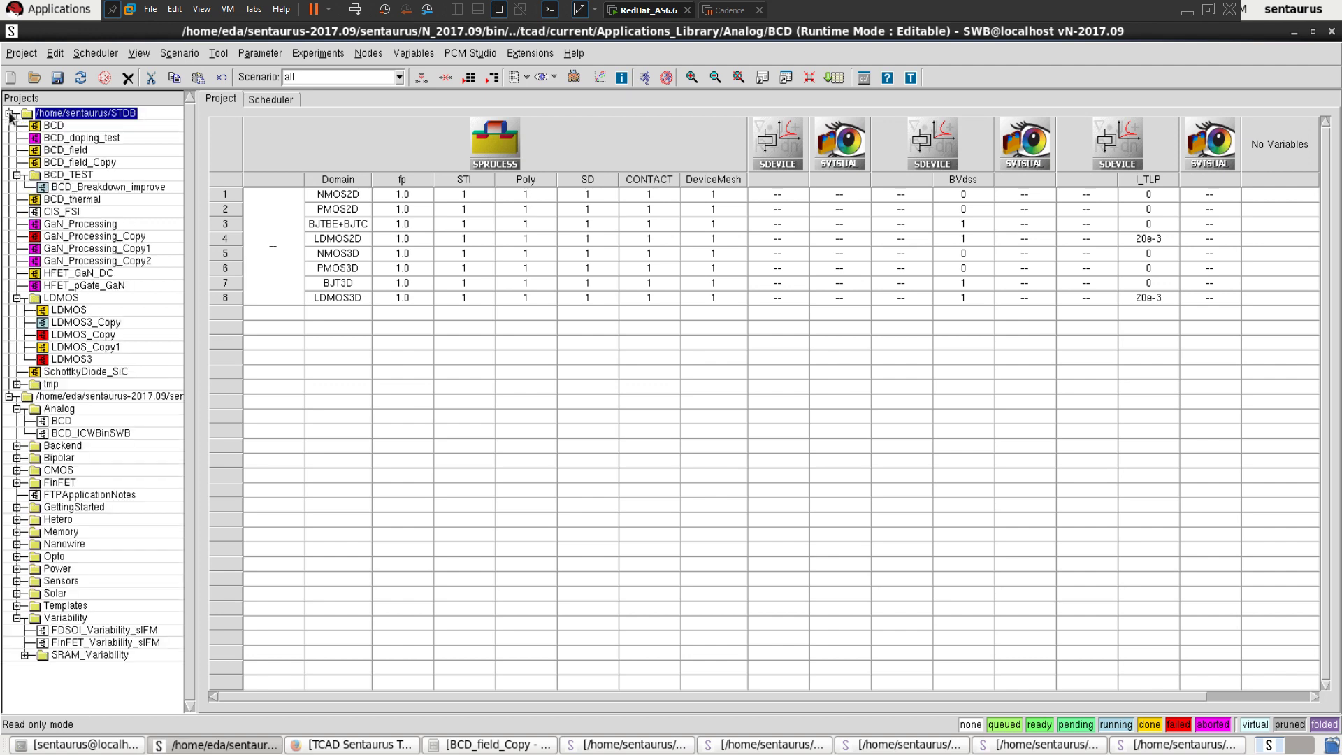
pyautogui.doubleClick(53, 126)
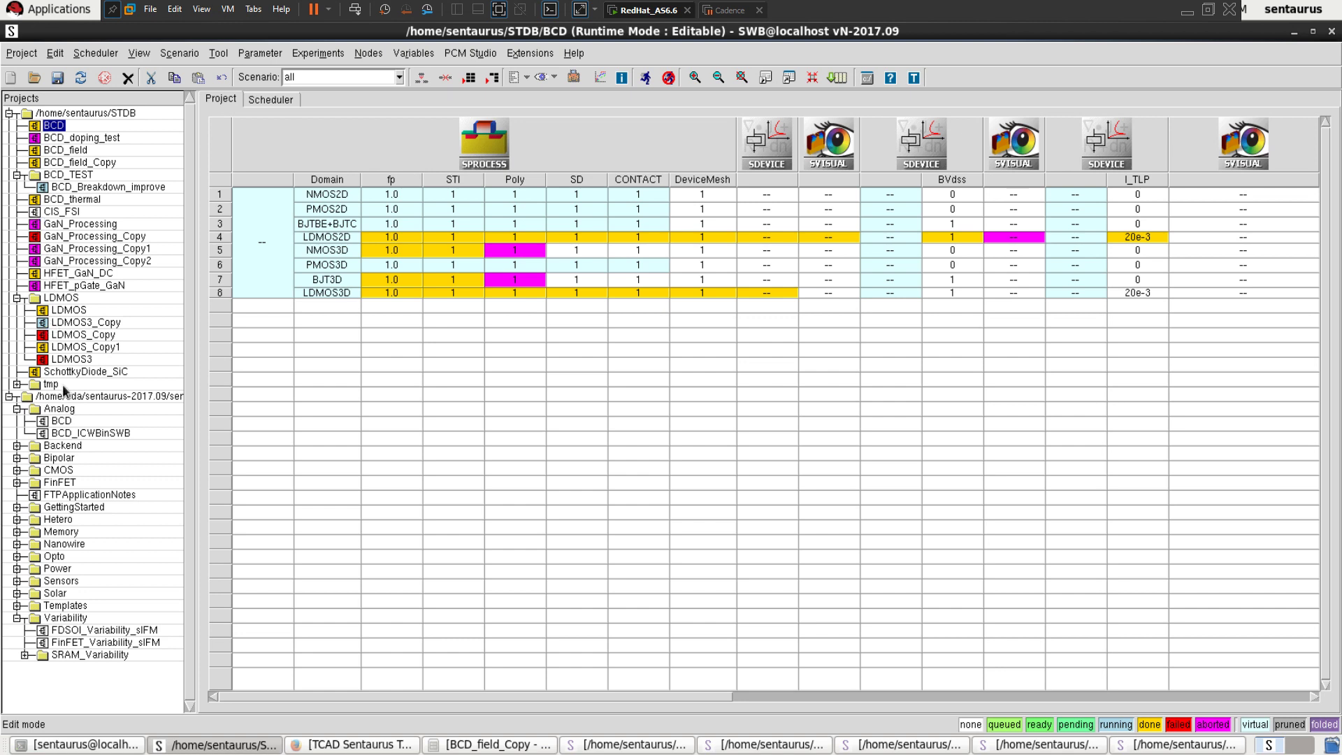
# Copy the BCD project from the Applications Library's Analog folder into STDB's BCD_TEST folder and open the copy.
pyautogui.doubleClick(62, 420)
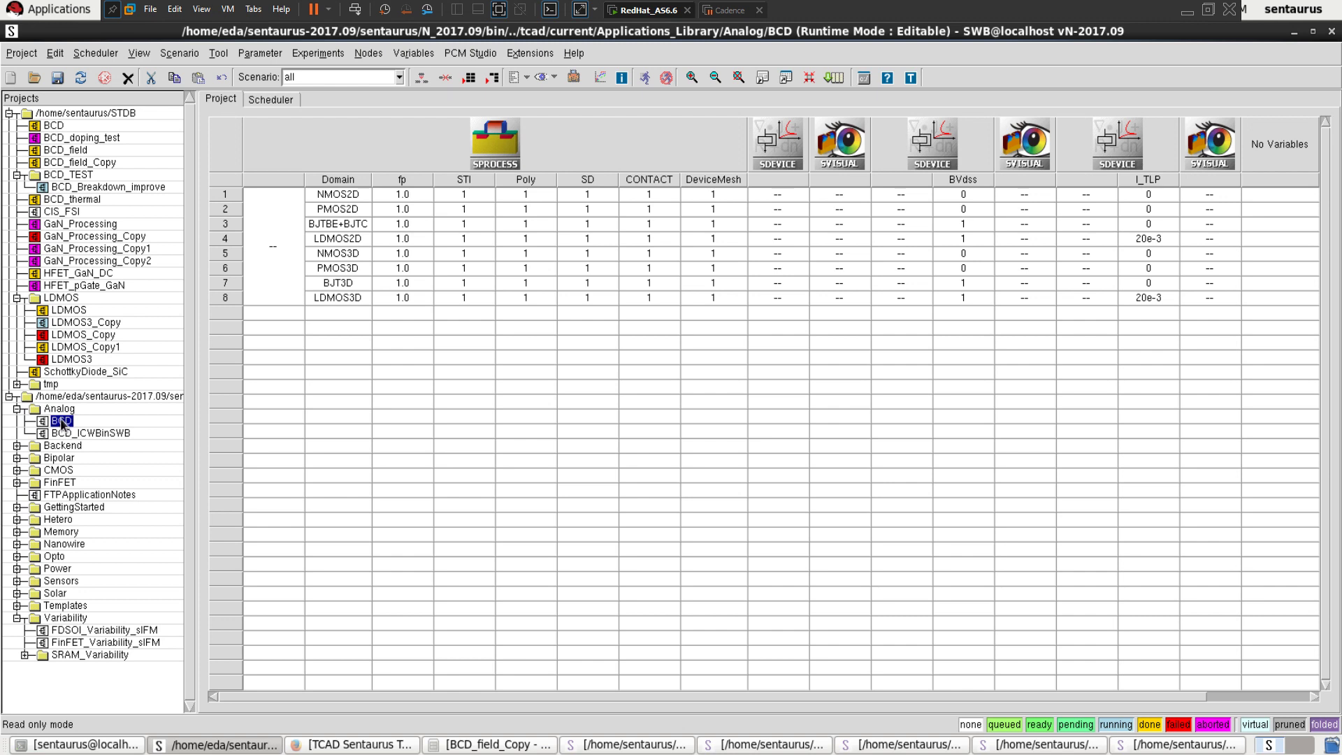
pyautogui.rightClick(62, 424)
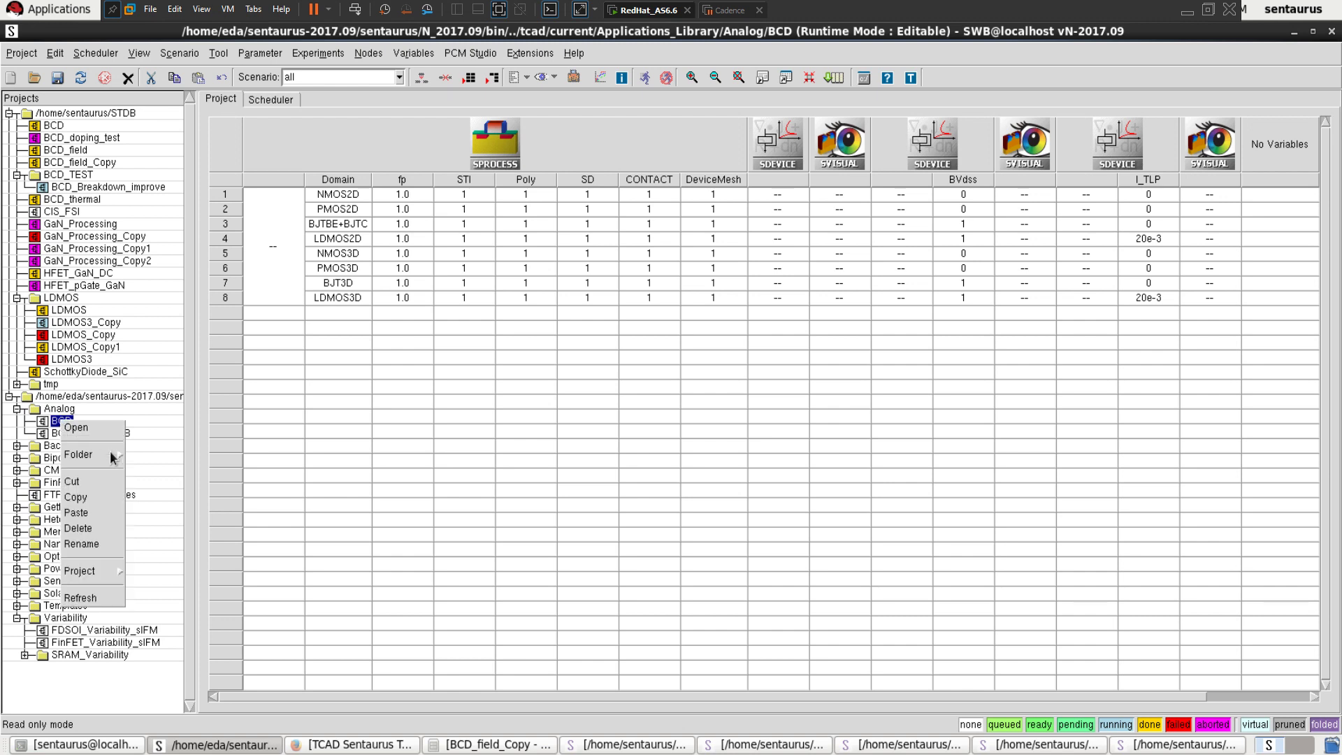
pyautogui.click(99, 499)
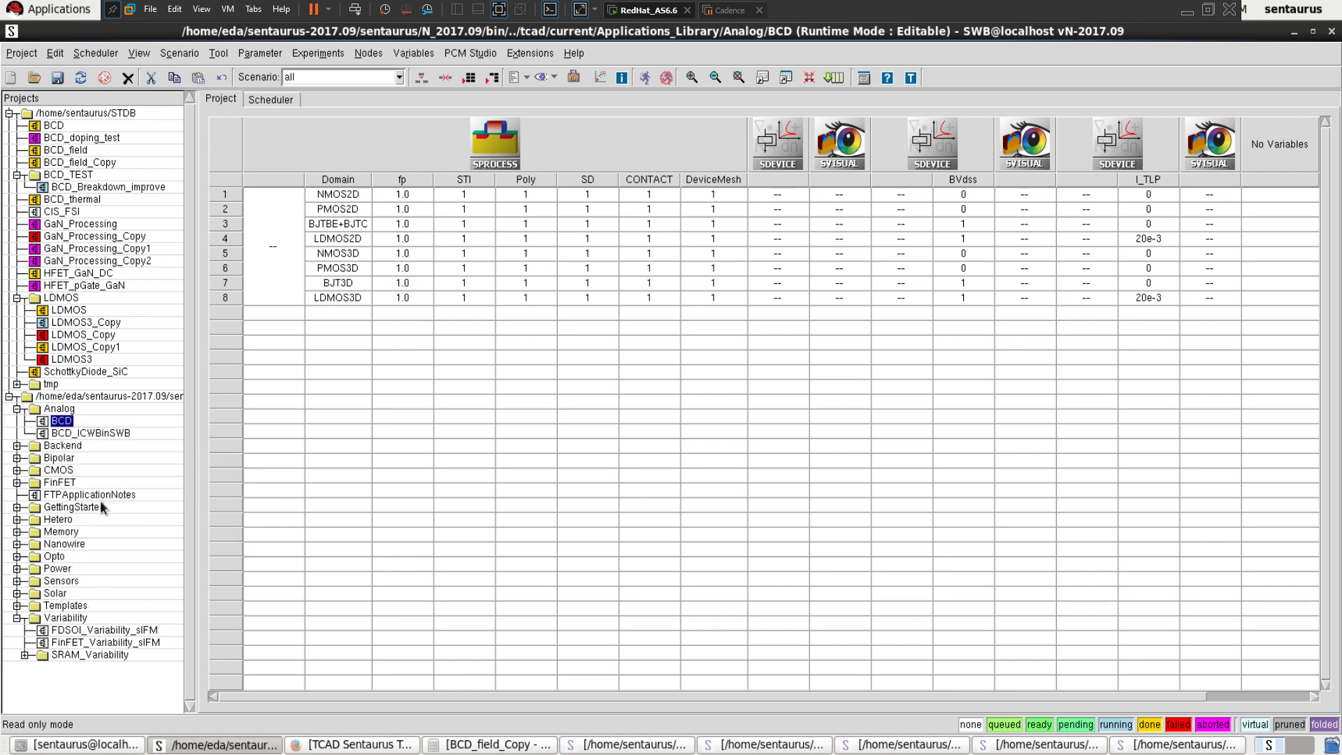
pyautogui.click(40, 116)
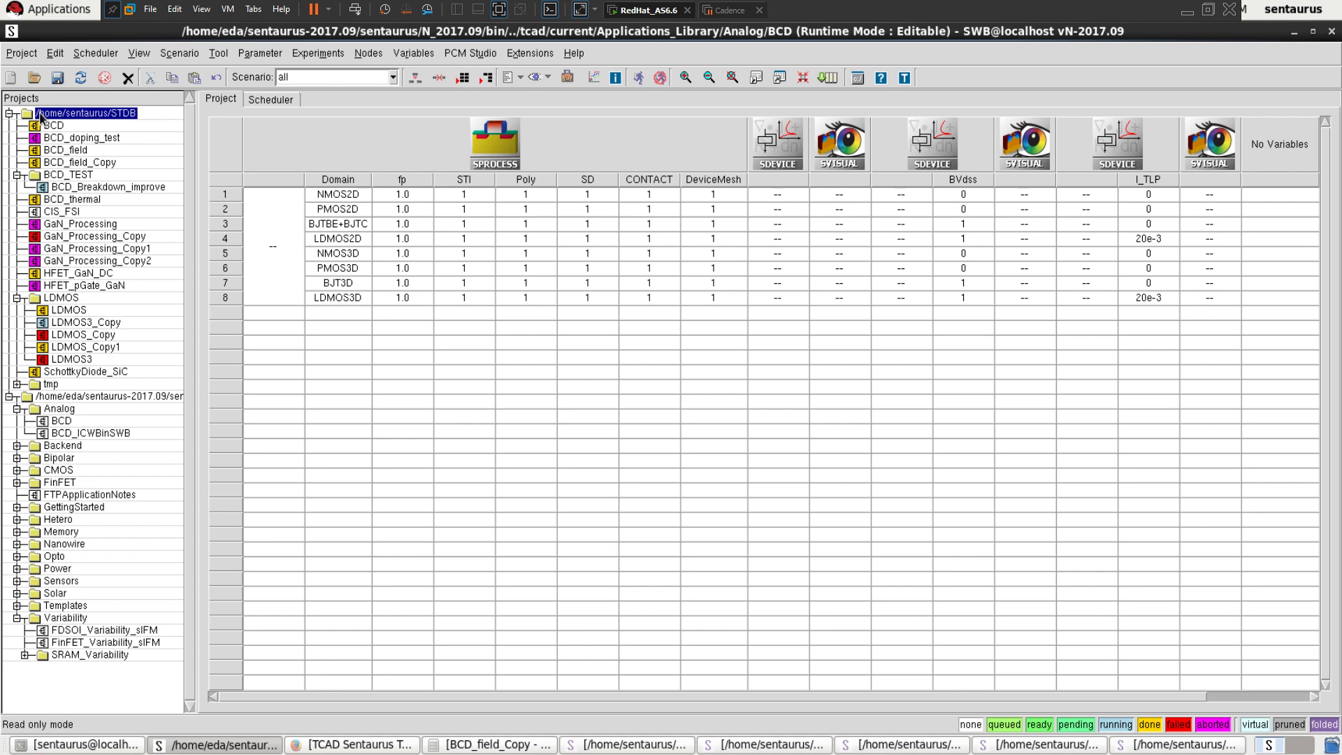
pyautogui.click(65, 178)
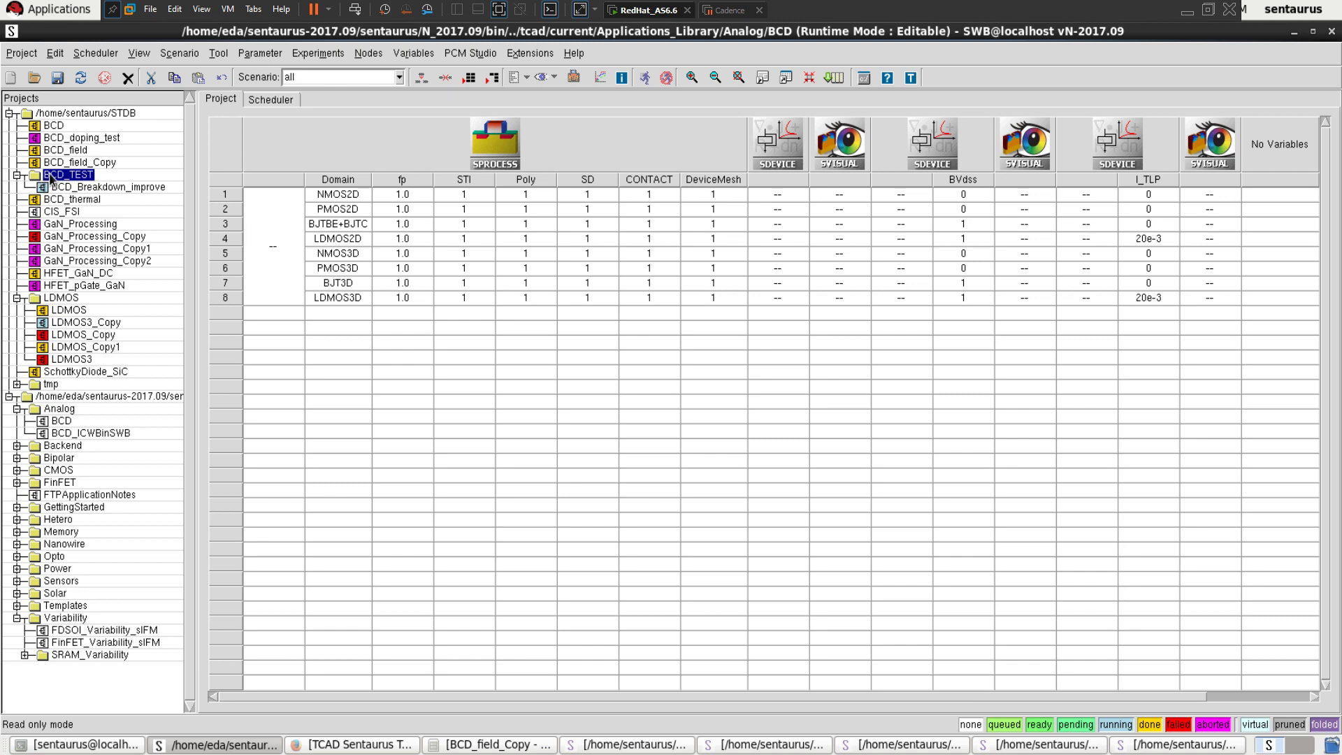
pyautogui.rightClick(50, 179)
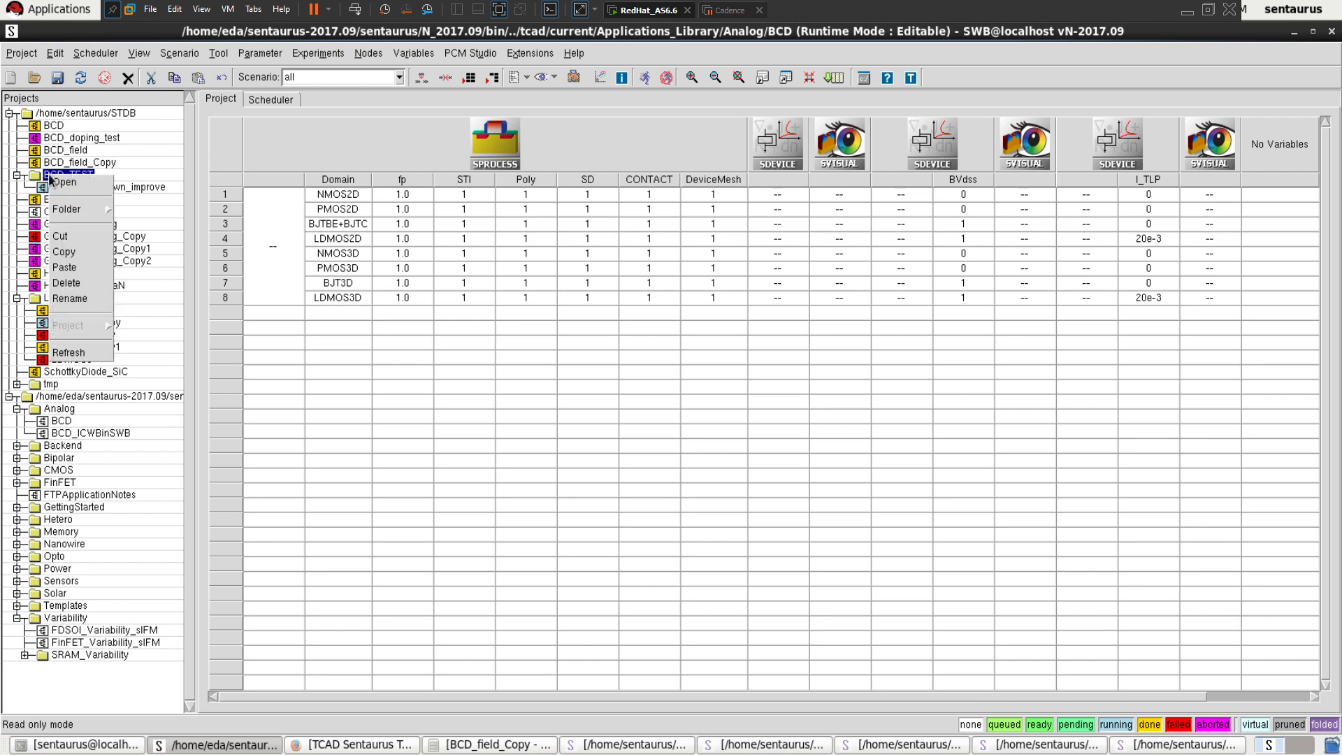
pyautogui.click(83, 264)
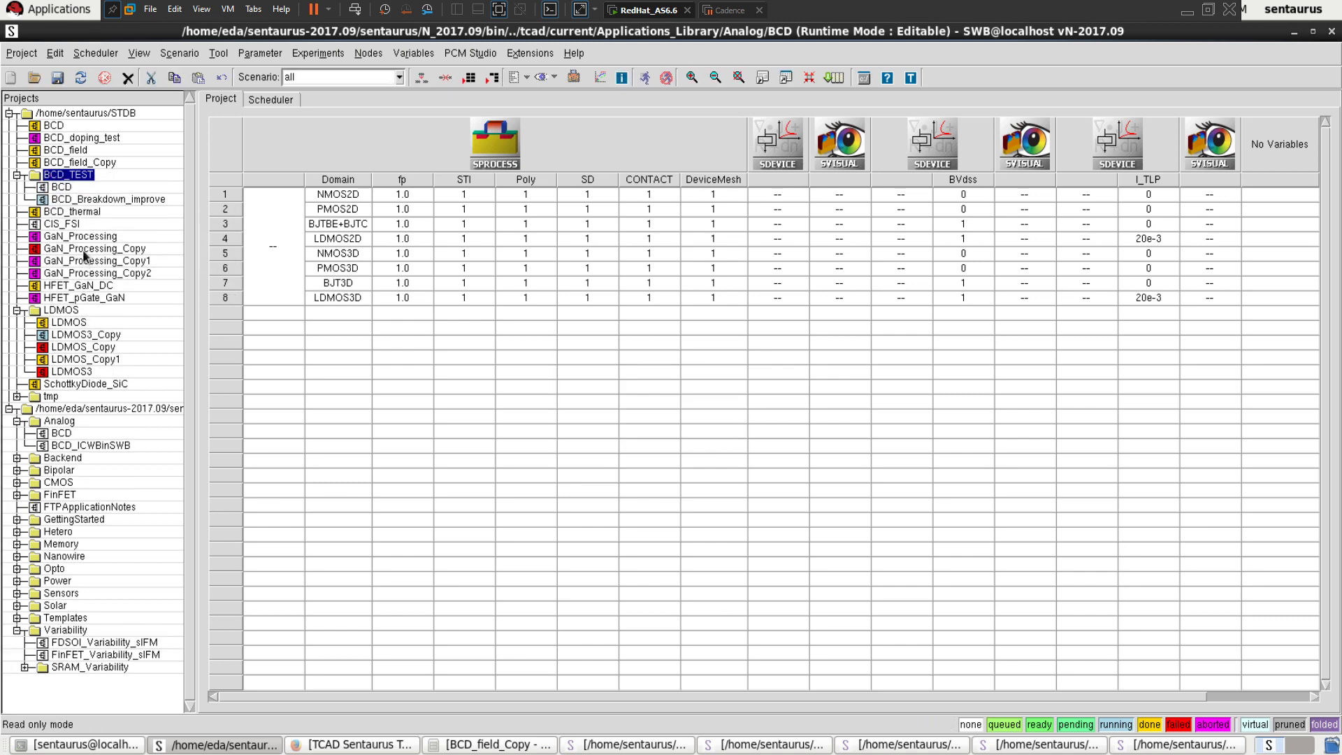
pyautogui.doubleClick(56, 187)
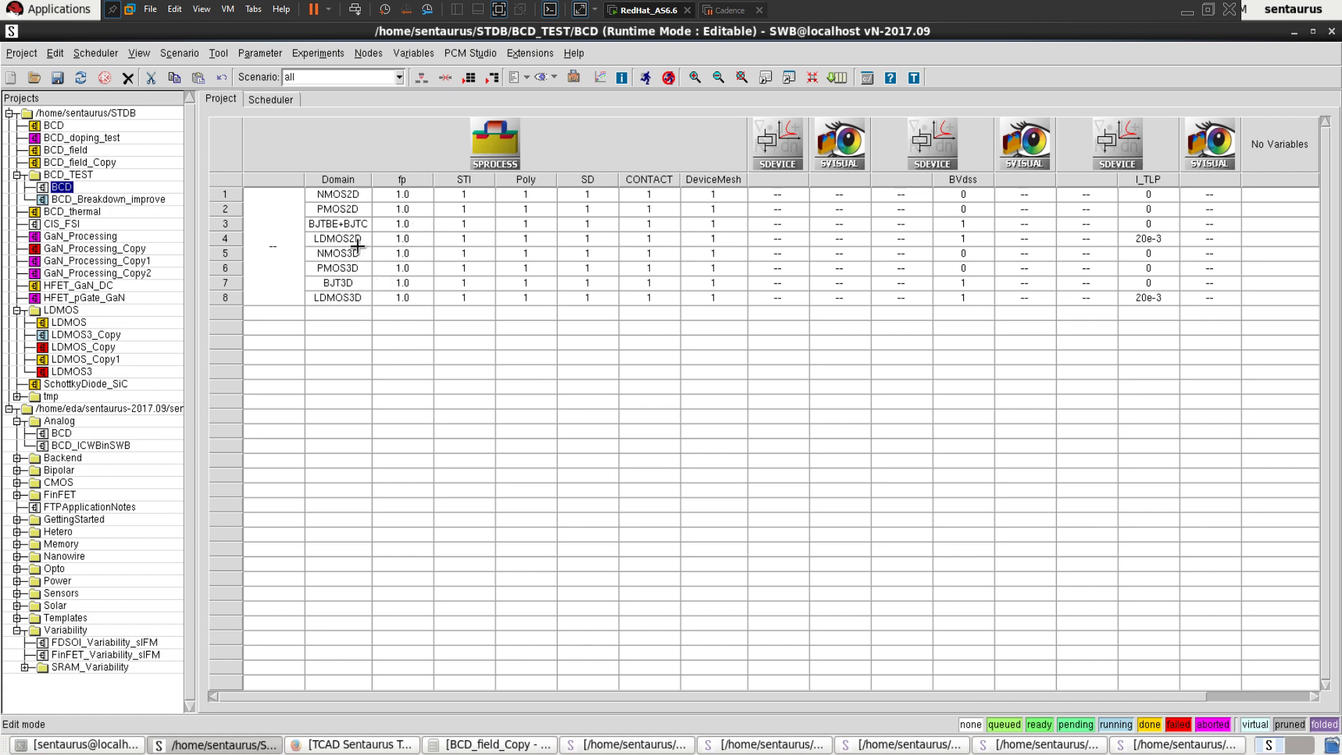
pyautogui.click(408, 238)
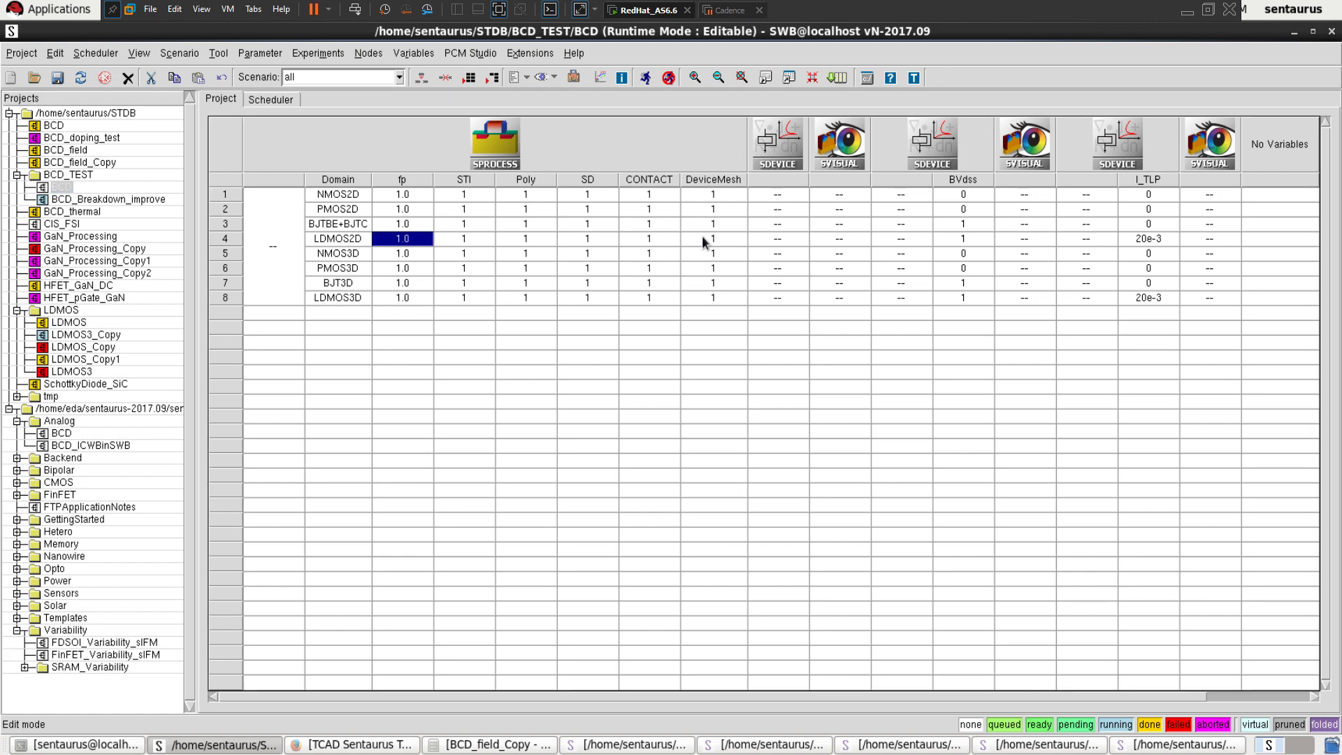
pyautogui.keyDown('shift'); pyautogui.click(728, 237); pyautogui.keyUp('shift')
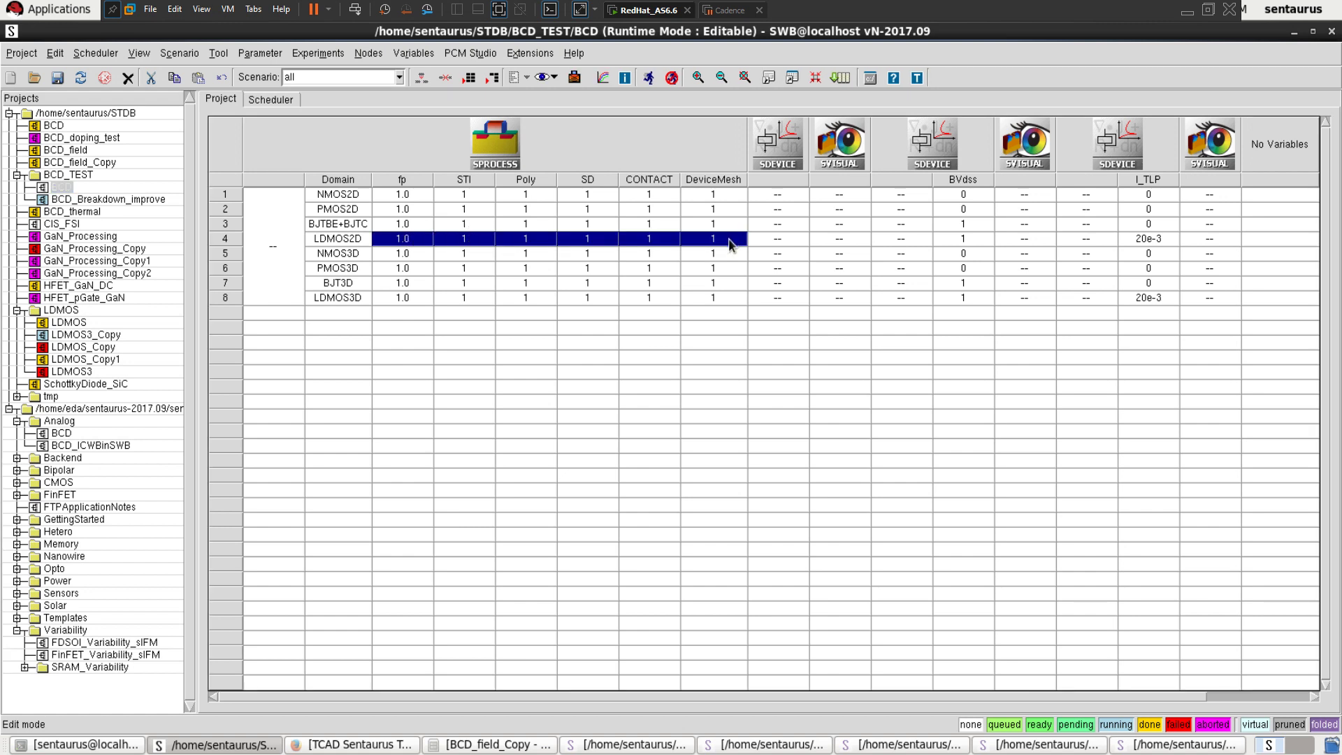
pyautogui.rightClick(728, 240)
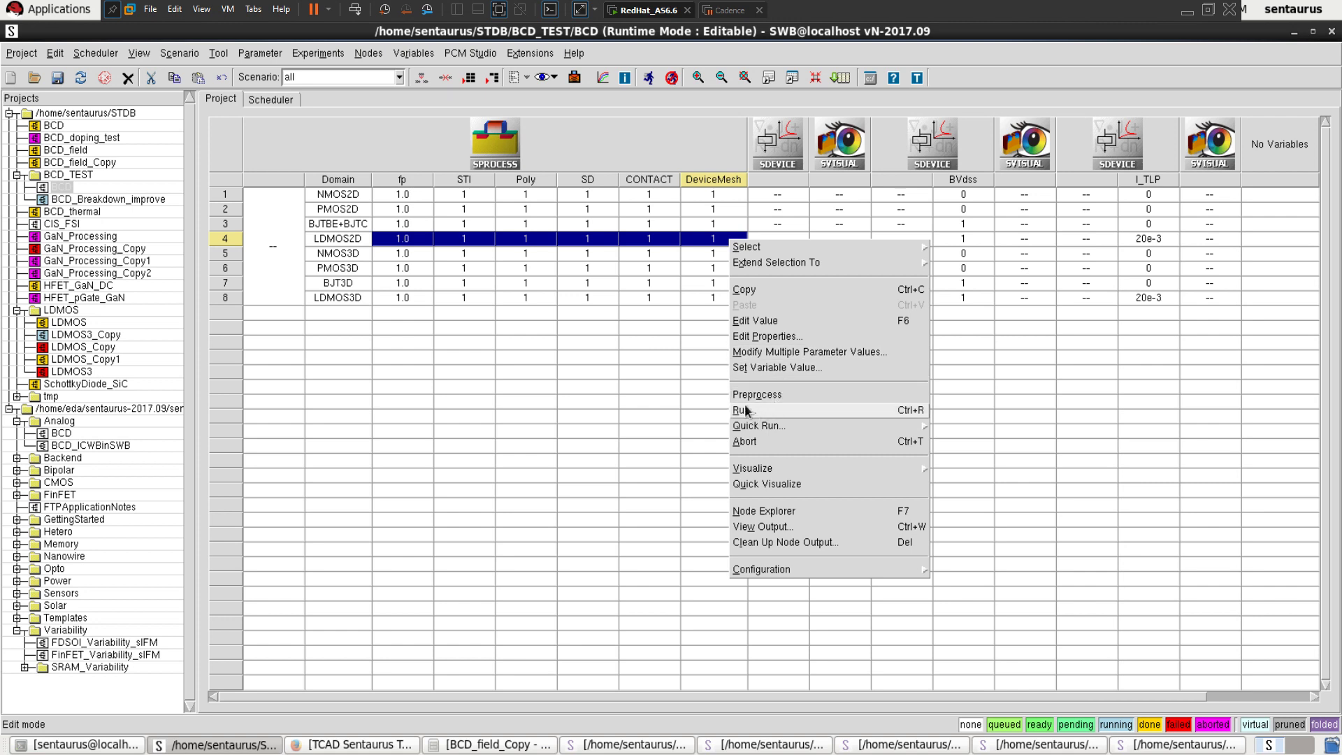
pyautogui.moveTo(738, 251)
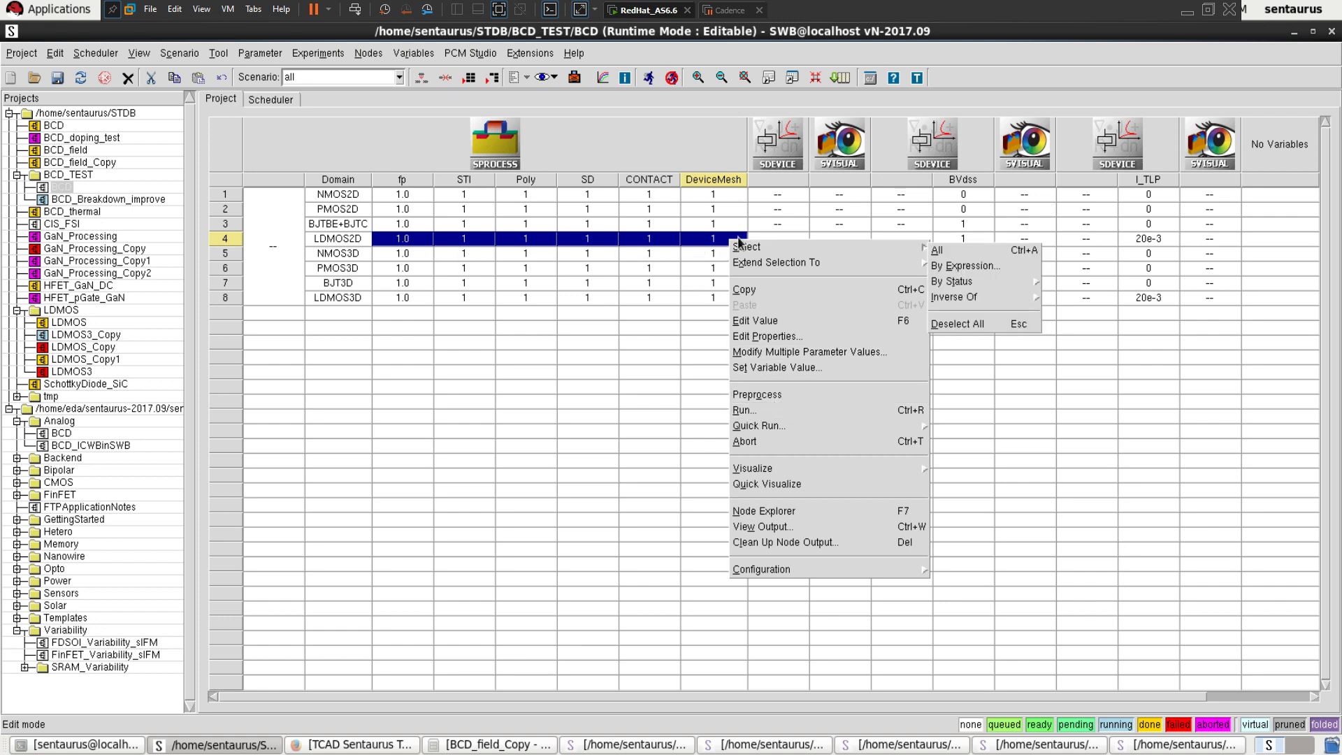
pyautogui.click(649, 347)
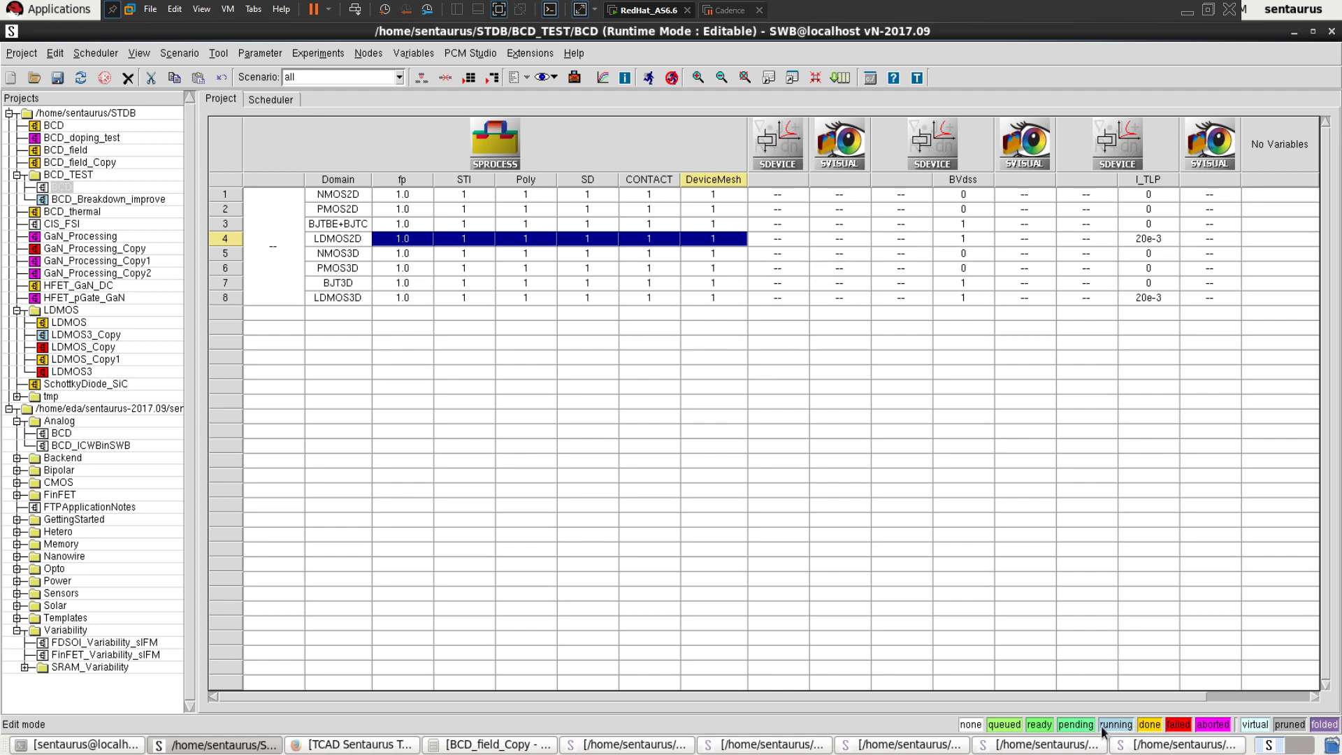
pyautogui.click(682, 329)
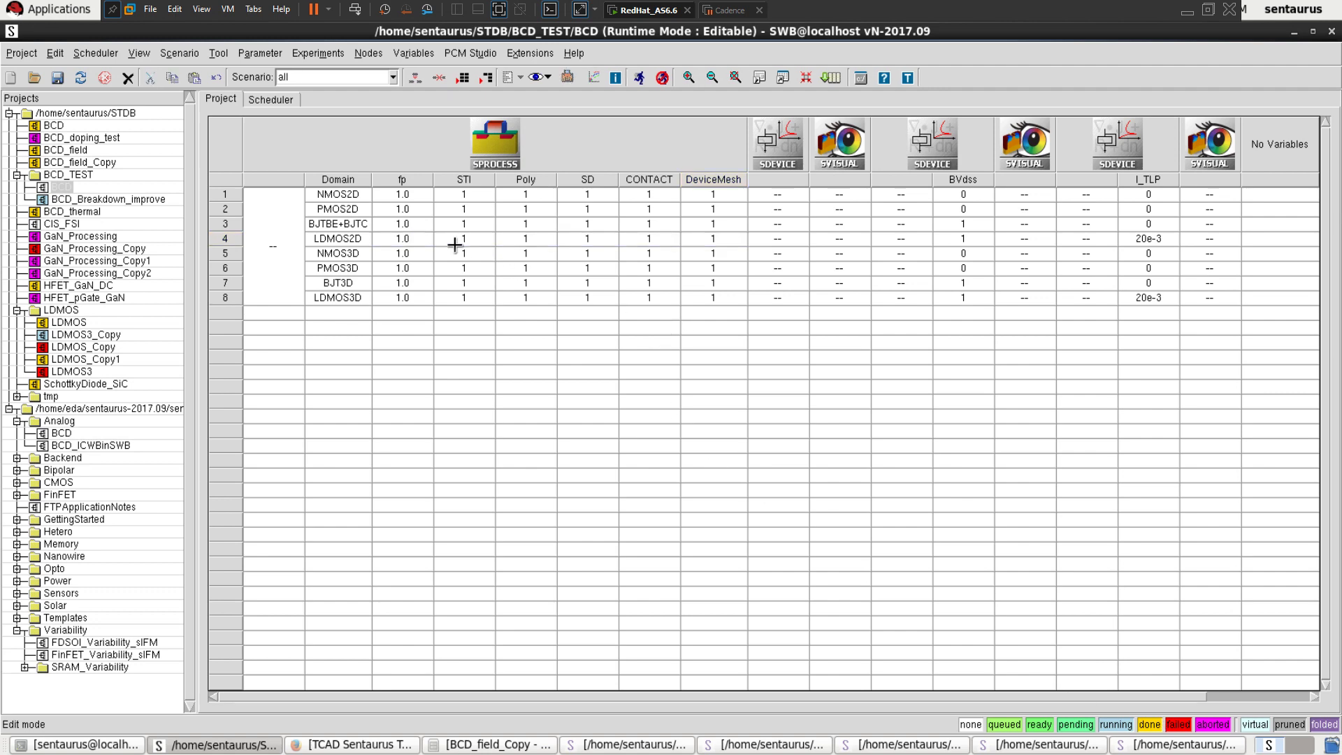
# Preprocess the LDMOS2D experiment's nodes from fp through I_TLP.
pyautogui.click(406, 241)
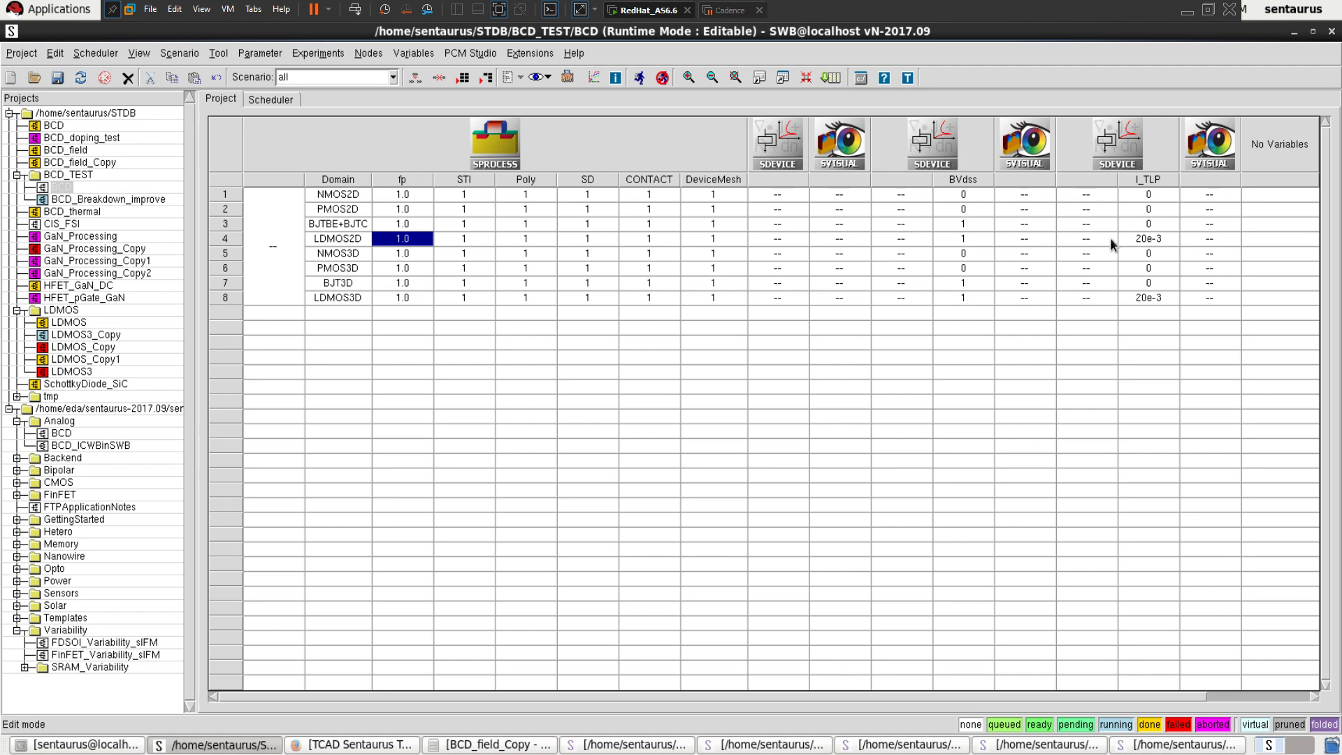
pyautogui.keyDown('ctrl'); pyautogui.click(1136, 238); pyautogui.keyUp('ctrl')
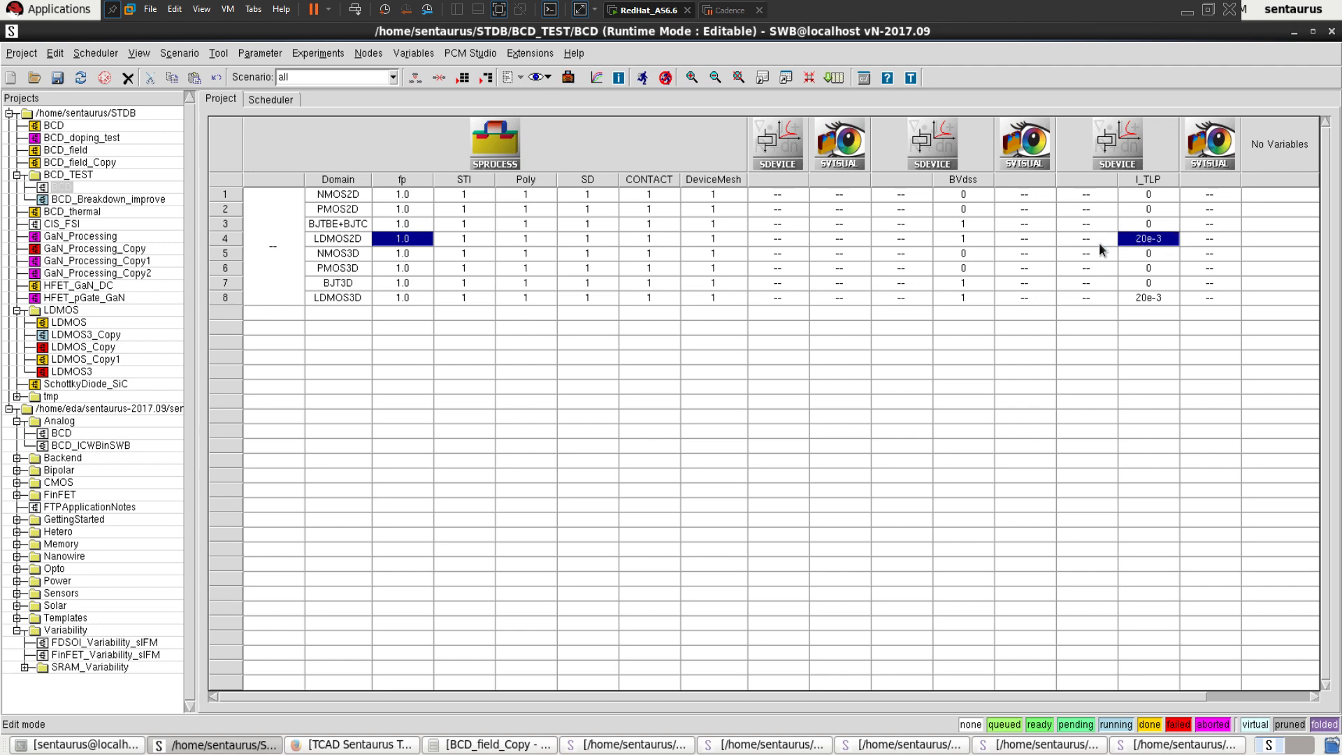
pyautogui.keyDown('ctrl'); pyautogui.click(1146, 238); pyautogui.keyUp('ctrl')
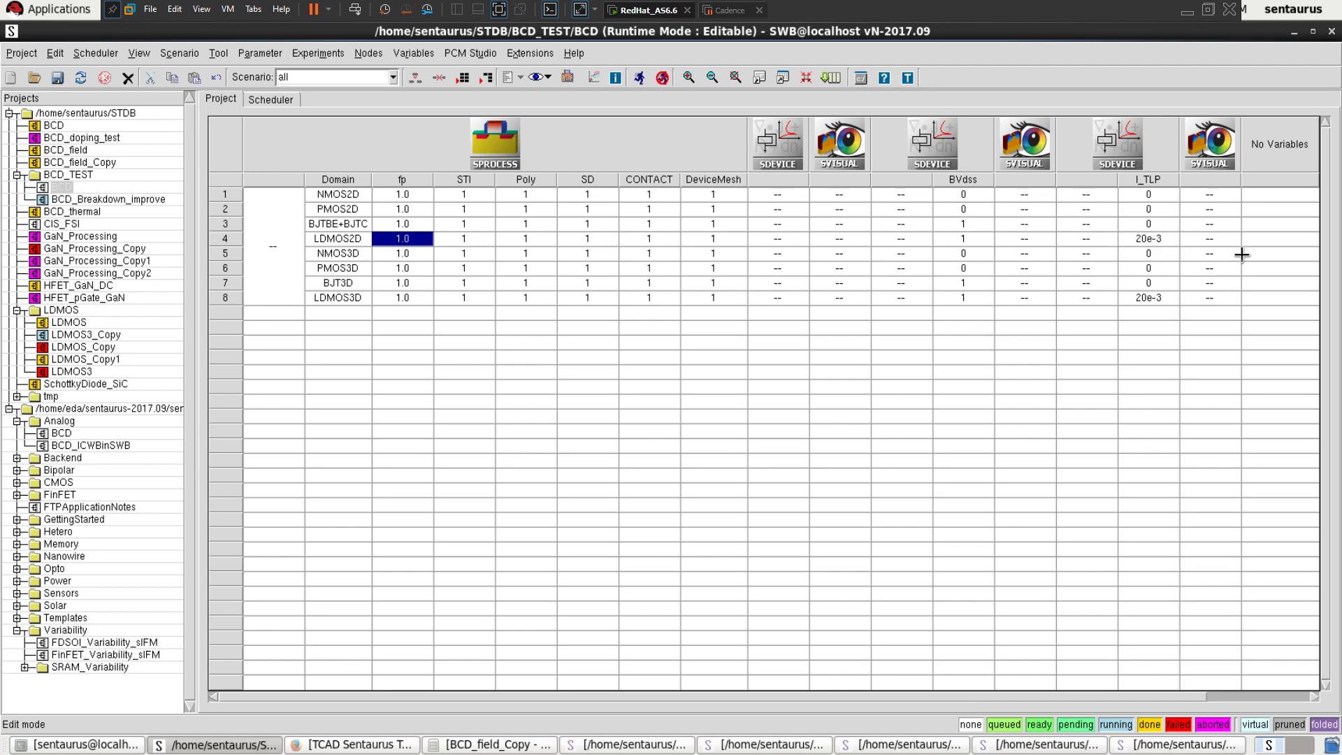
pyautogui.keyDown('shift'); pyautogui.click(1159, 240); pyautogui.keyUp('shift')
pyautogui.rightClick(1160, 240)
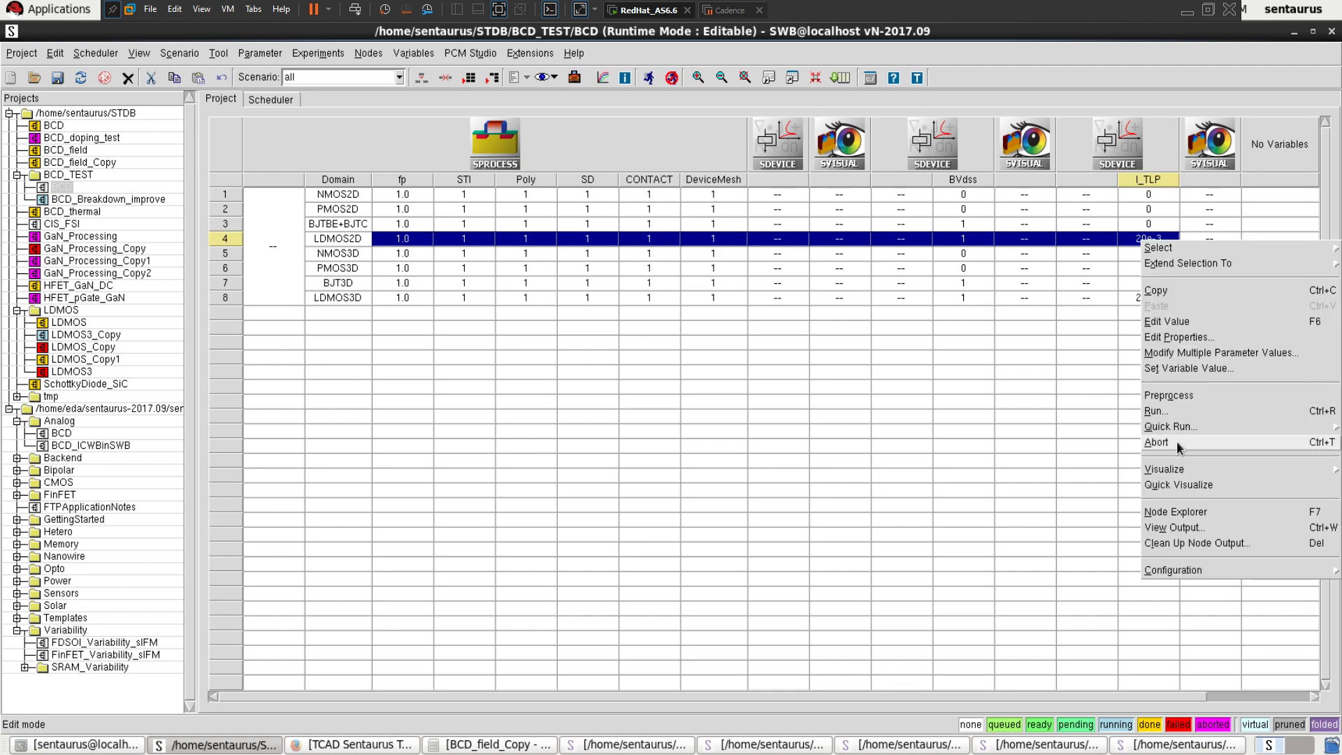
pyautogui.click(1163, 410)
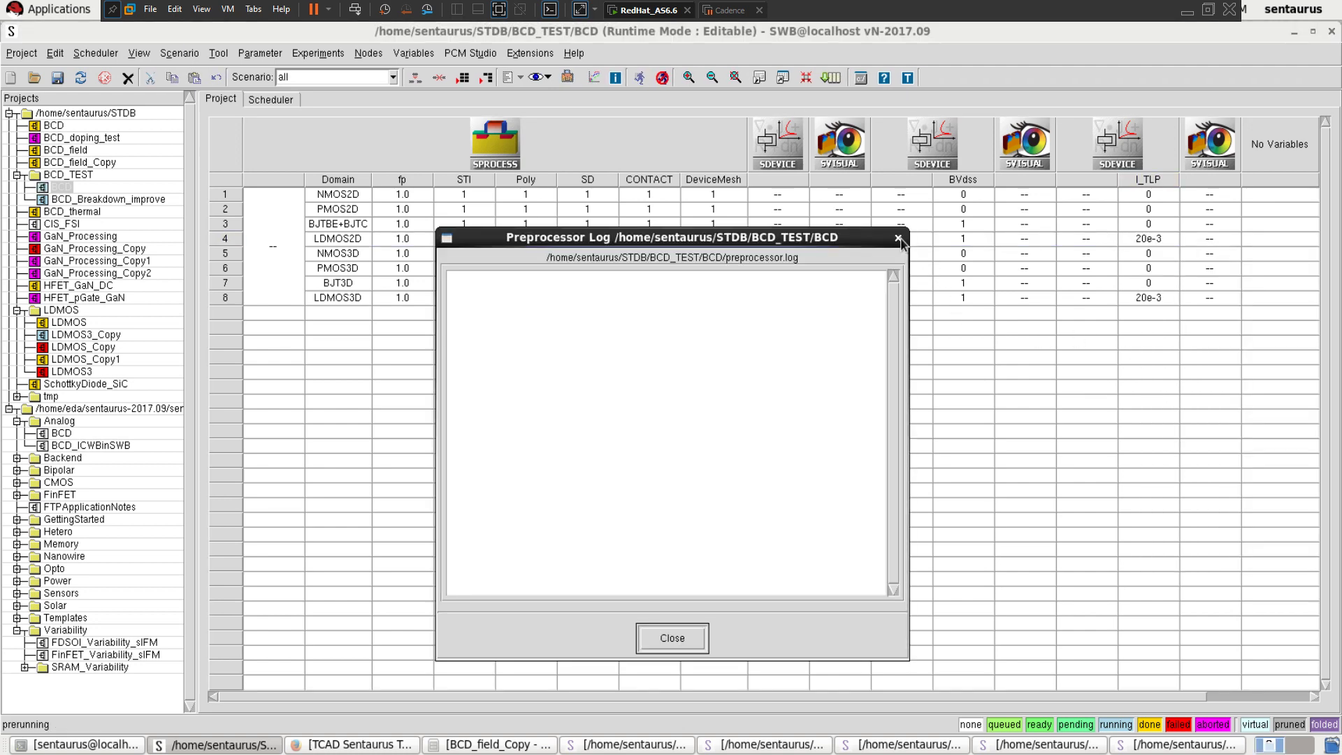
# Run the LDMOS2D nodes from fp through I_TLP on the local:default queue with preprocessing first, and close the project log.
pyautogui.click(392, 240)
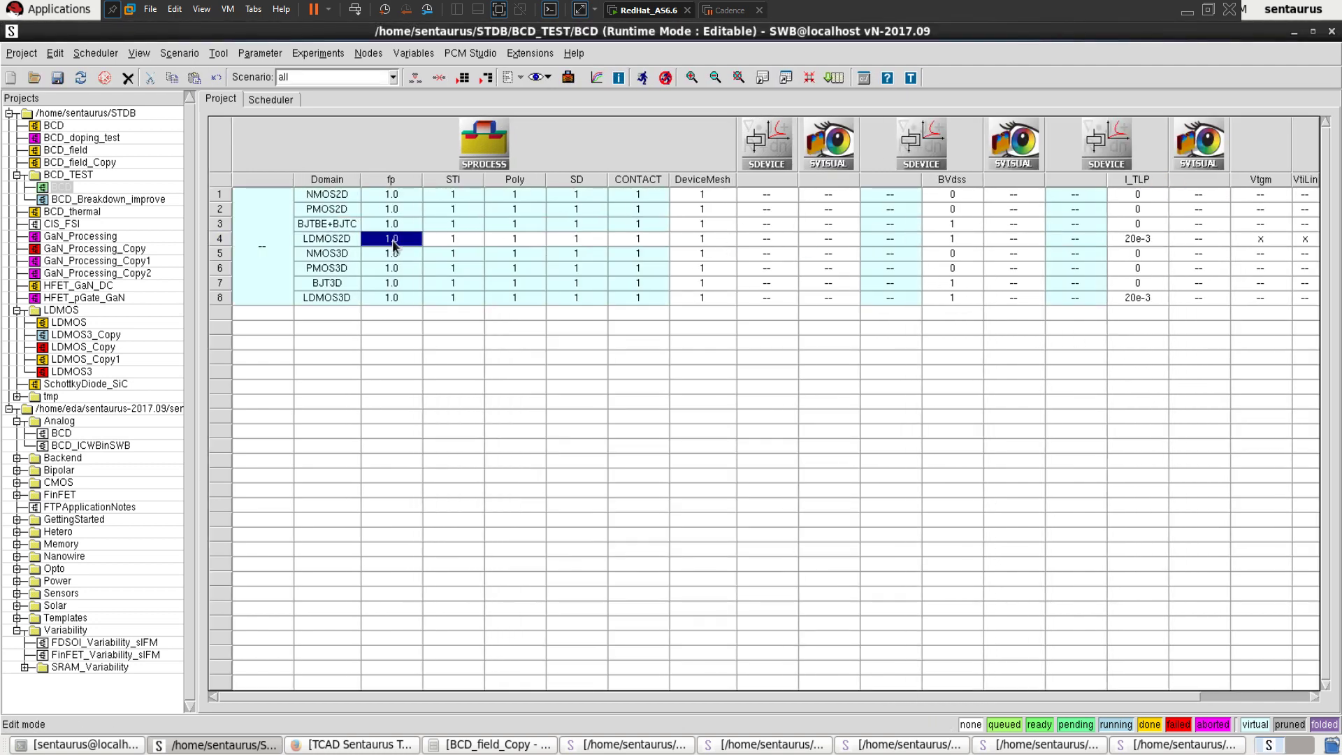
pyautogui.keyDown('shift'); pyautogui.click(1132, 240); pyautogui.keyUp('shift')
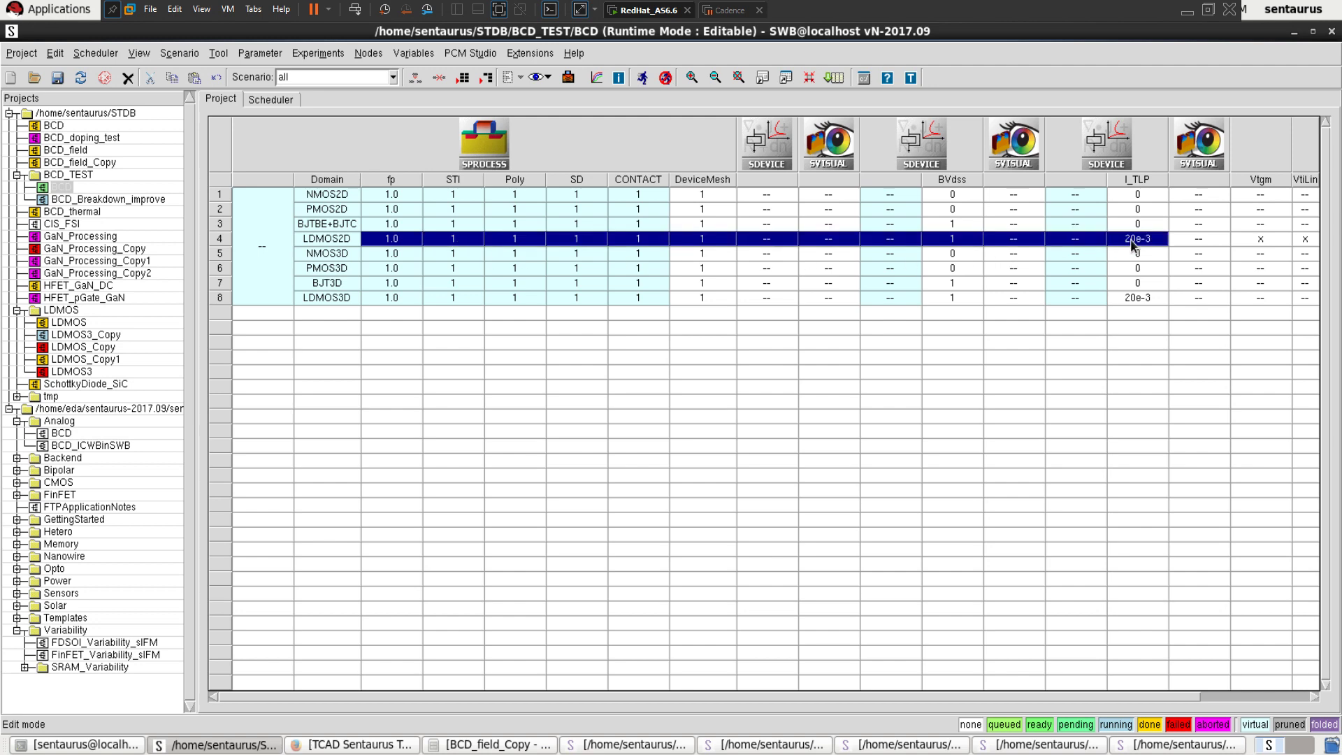
pyautogui.rightClick(1133, 246)
pyautogui.click(1153, 413)
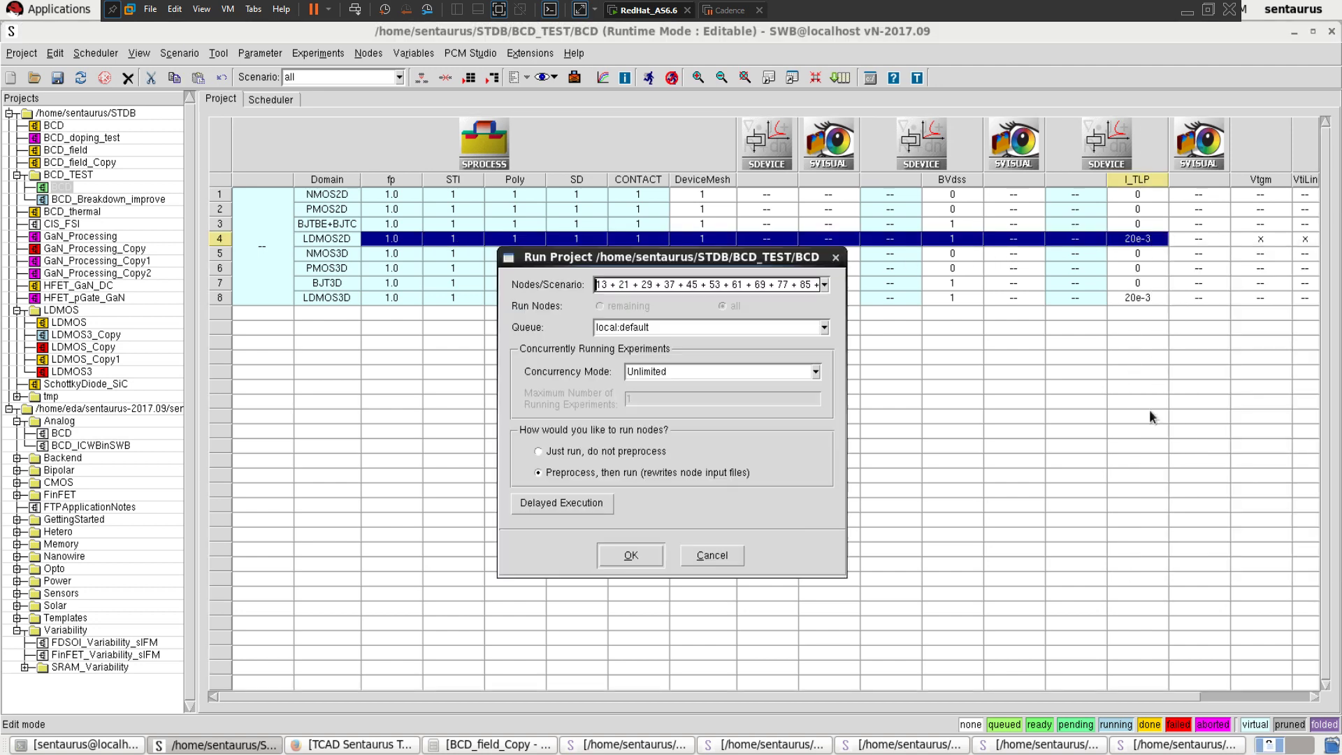
pyautogui.click(646, 557)
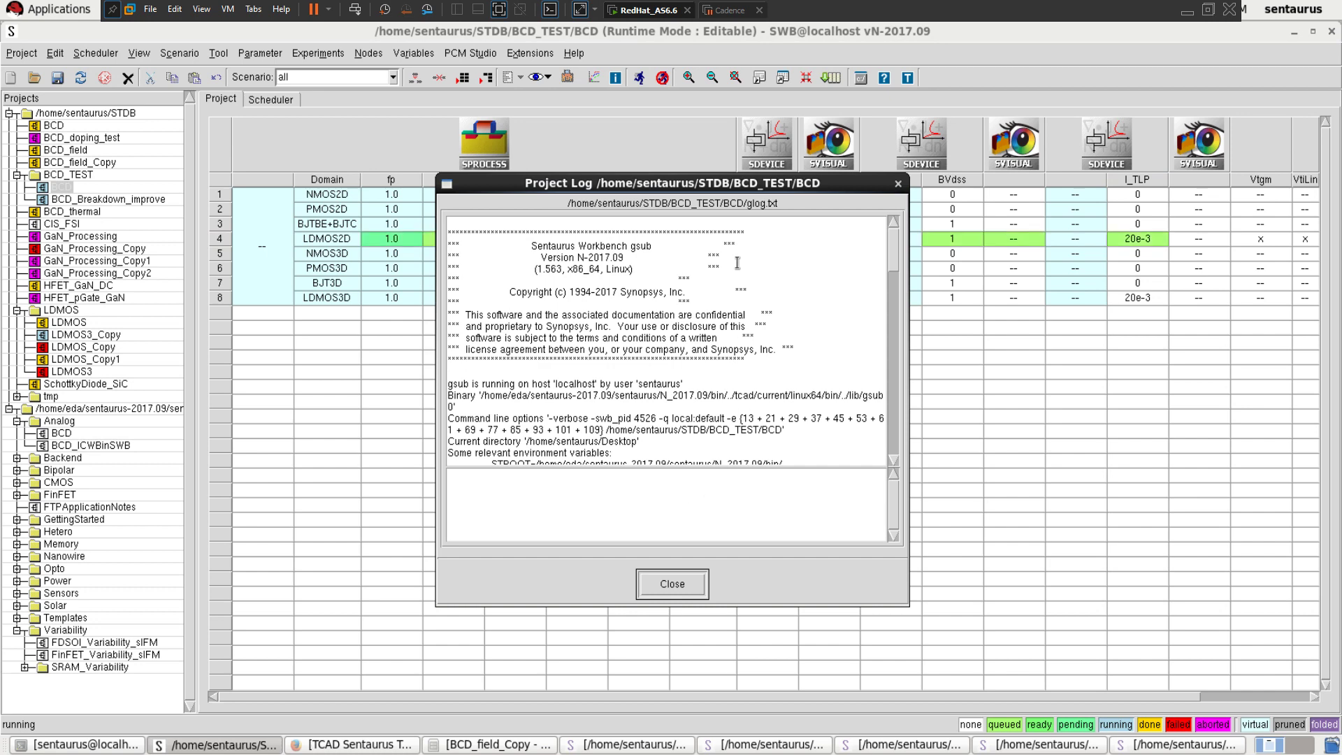
pyautogui.click(898, 183)
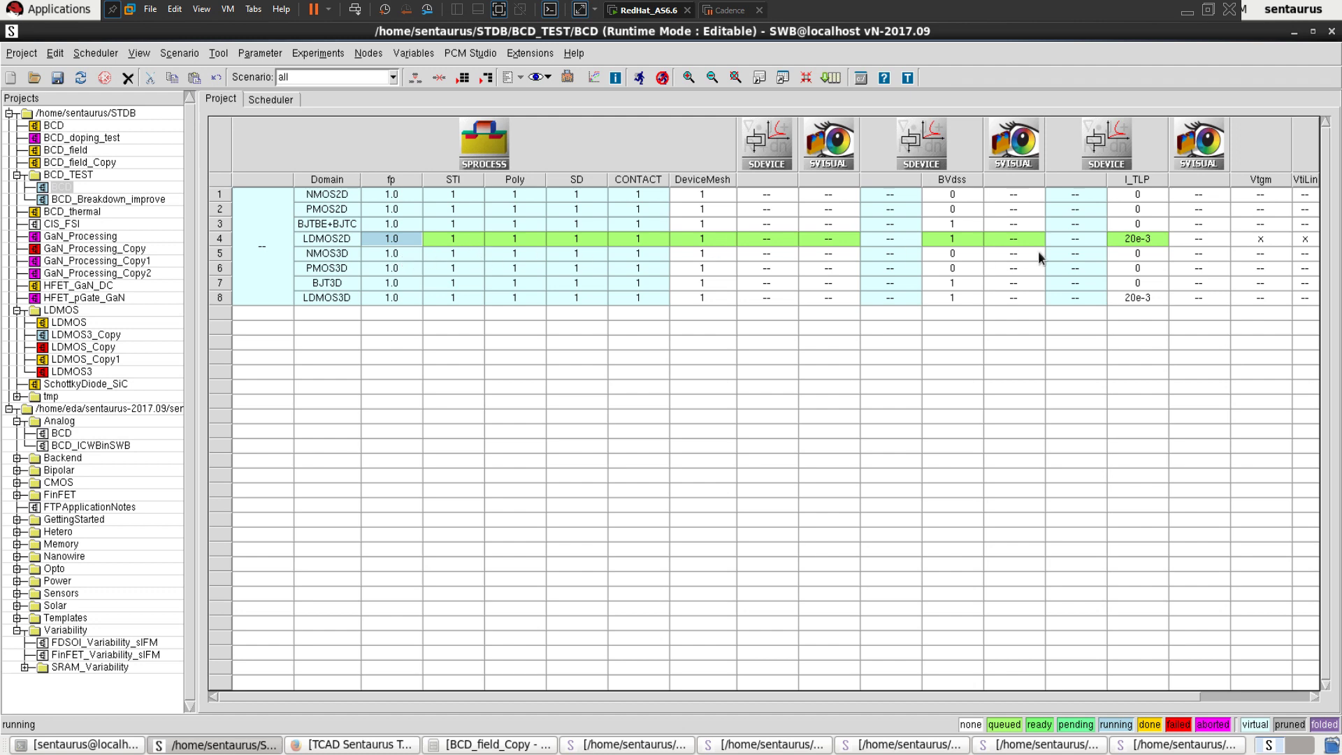
# View the node statuses of the BCD_field project, and return to the BCD project in BCD_TEST to check its run progress.
pyautogui.doubleClick(78, 151)
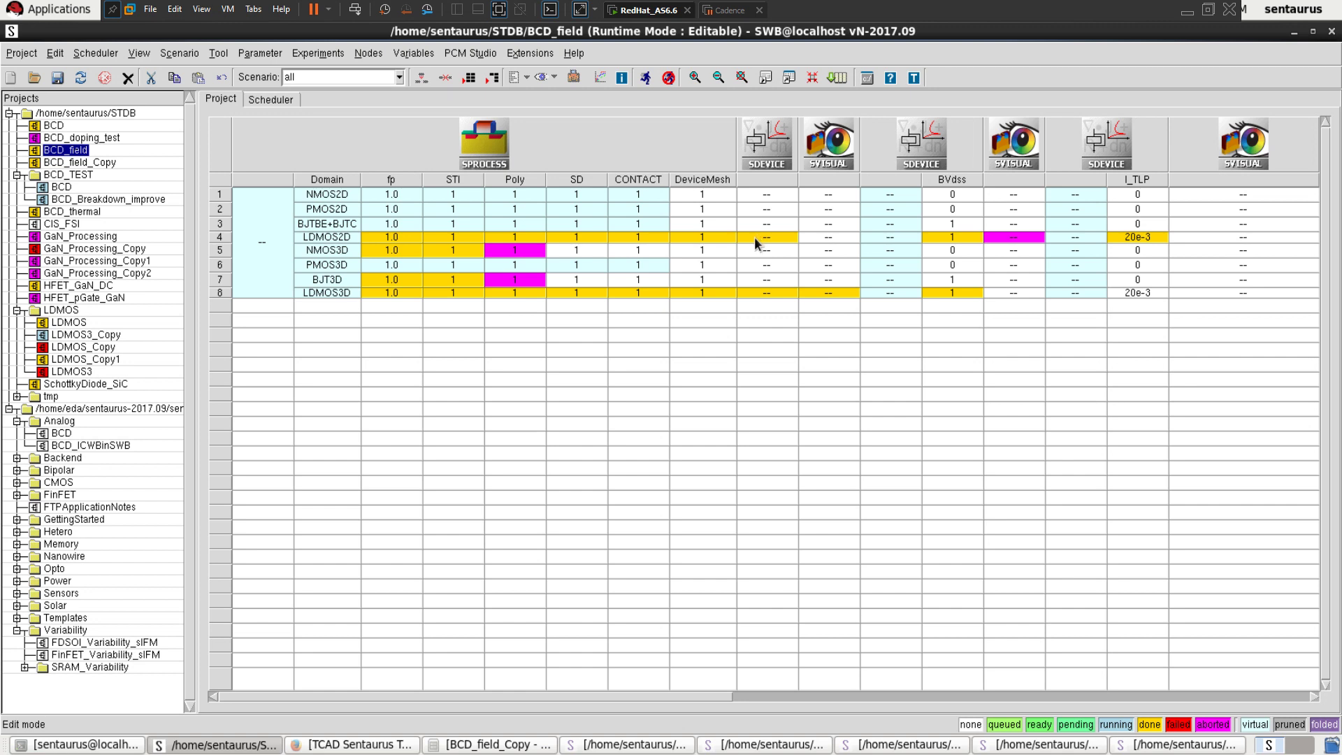
pyautogui.doubleClick(62, 187)
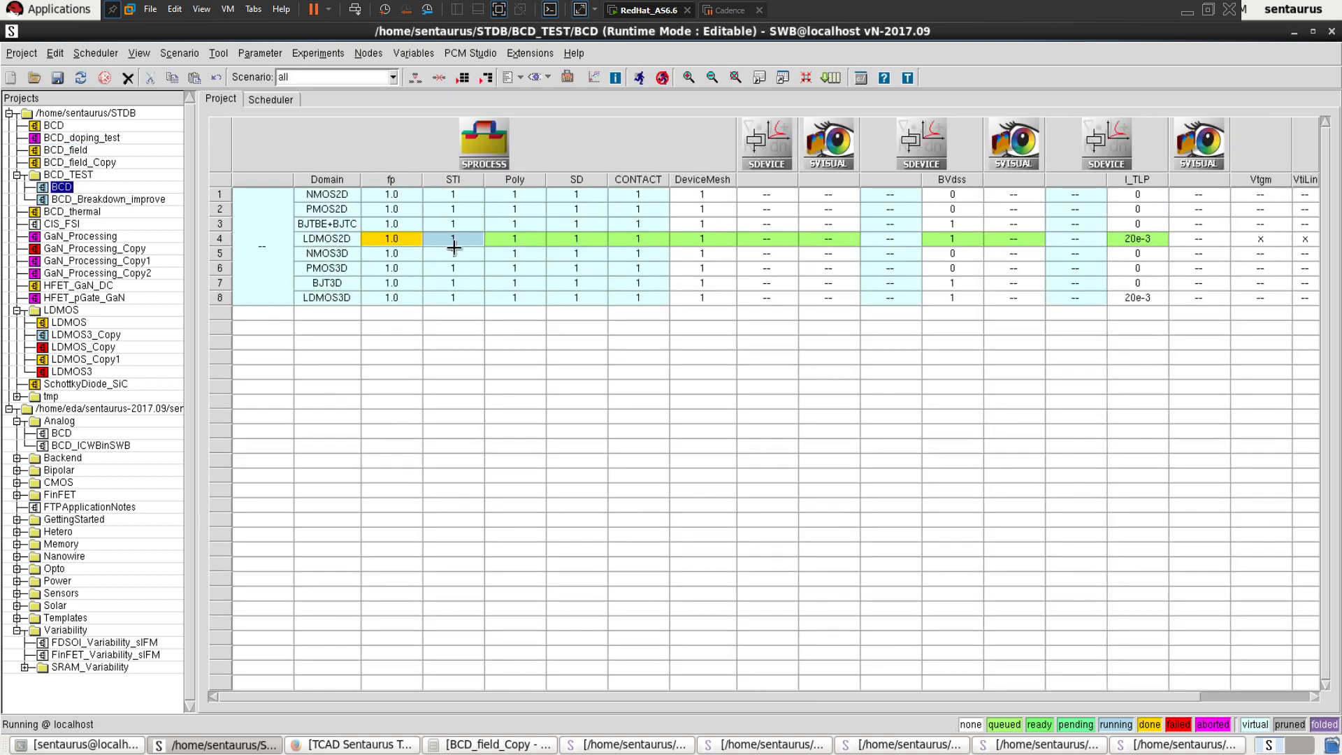
pyautogui.rightClick(434, 239)
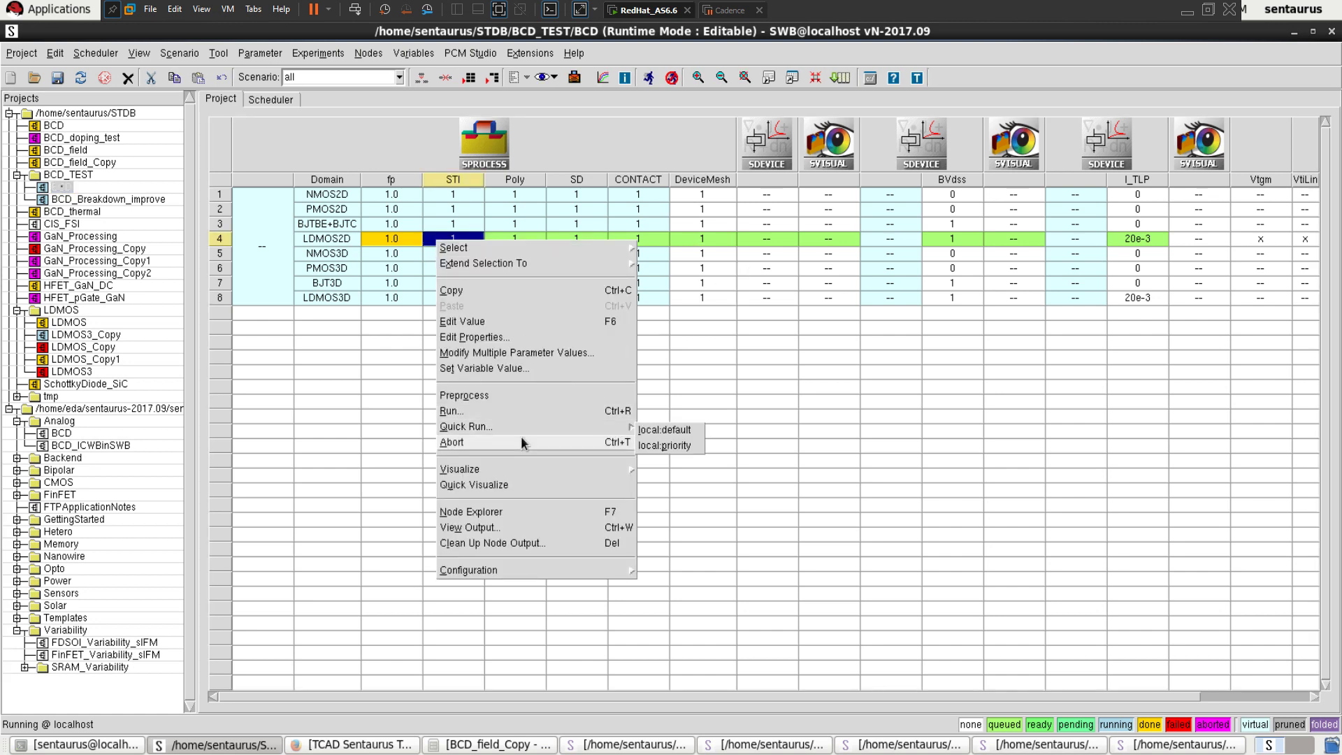
pyautogui.click(765, 435)
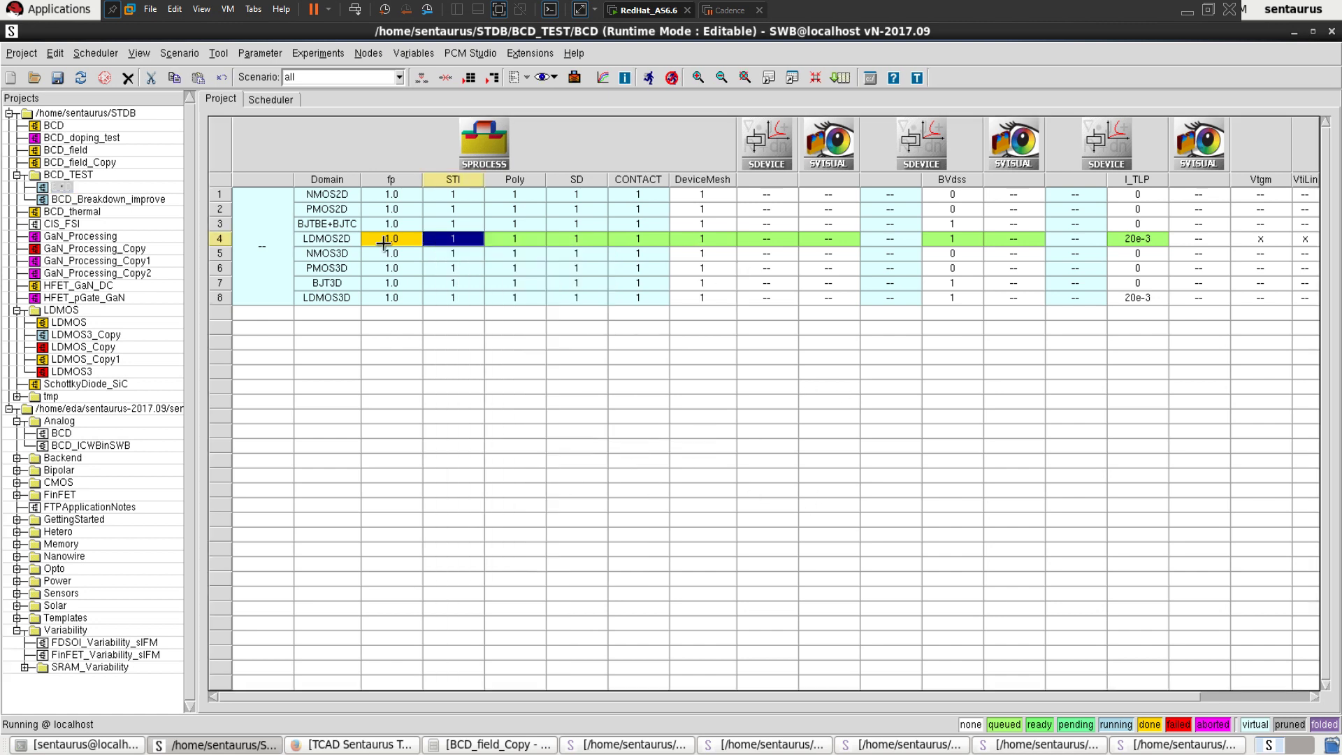
# Abort the LDMOS2D experiment's nodes from STI through I_TLP and confirm the abort.
pyautogui.keyDown('shift'); pyautogui.click(1127, 242); pyautogui.keyUp('shift')
pyautogui.rightClick(1127, 241)
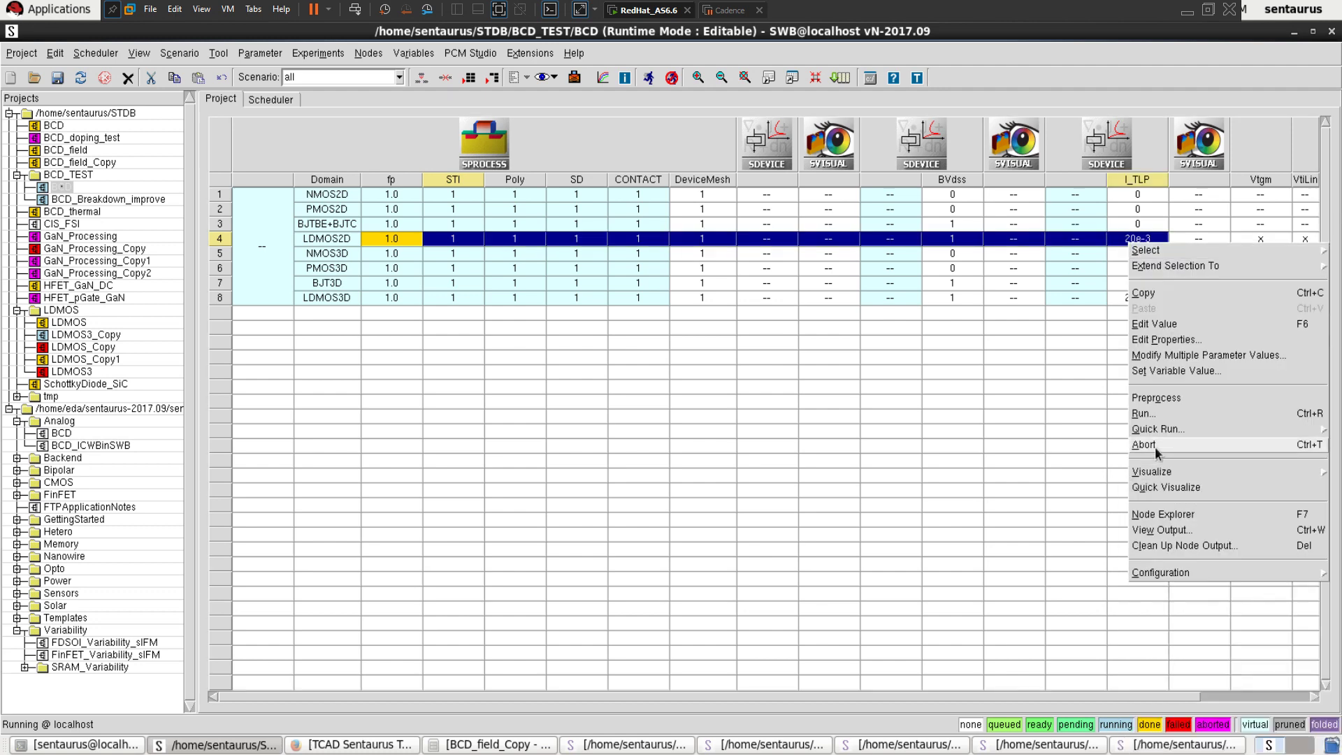
pyautogui.click(1155, 447)
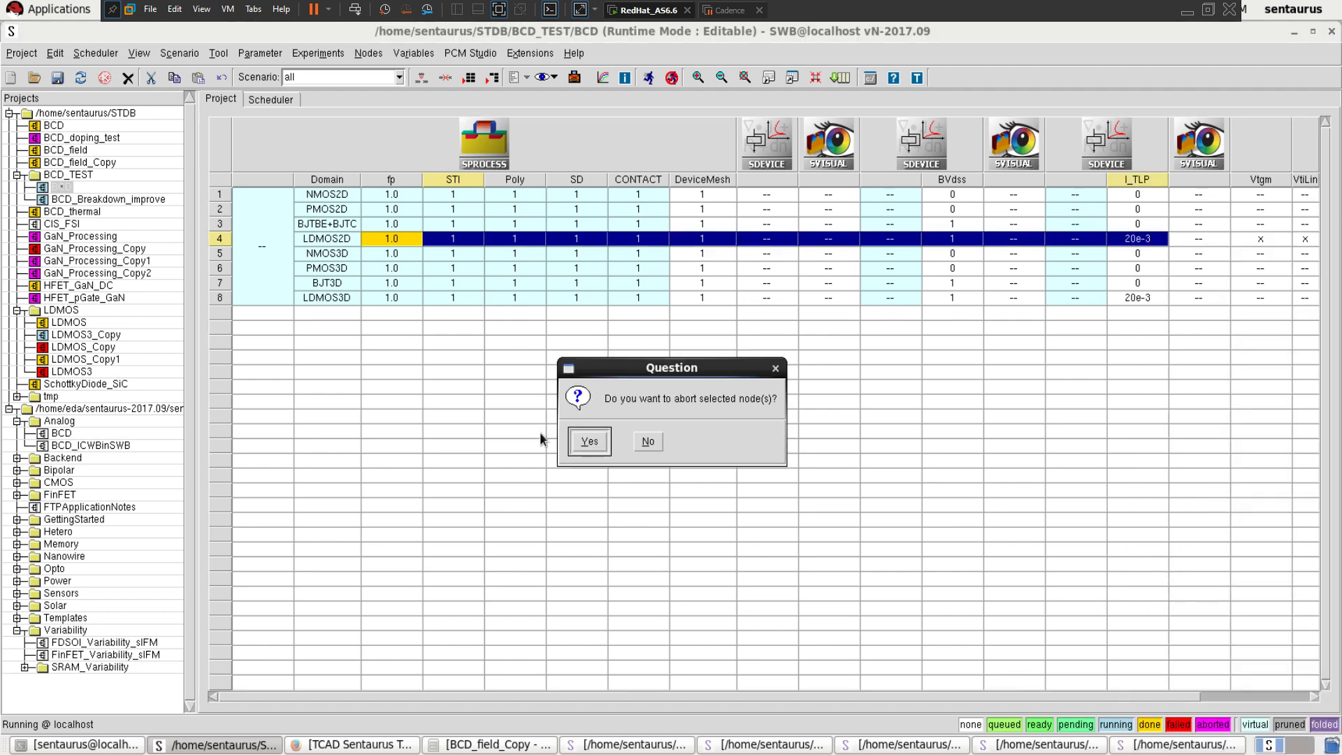
pyautogui.click(580, 443)
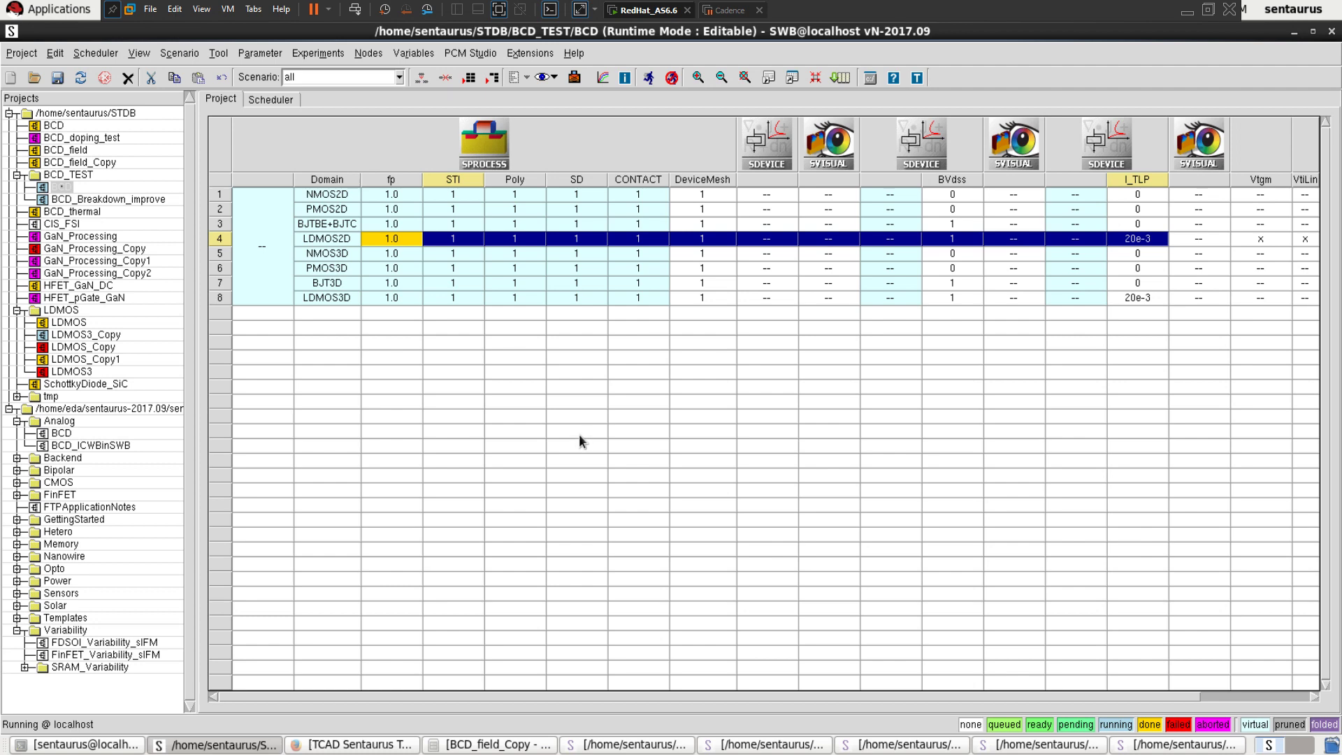
pyautogui.click(612, 358)
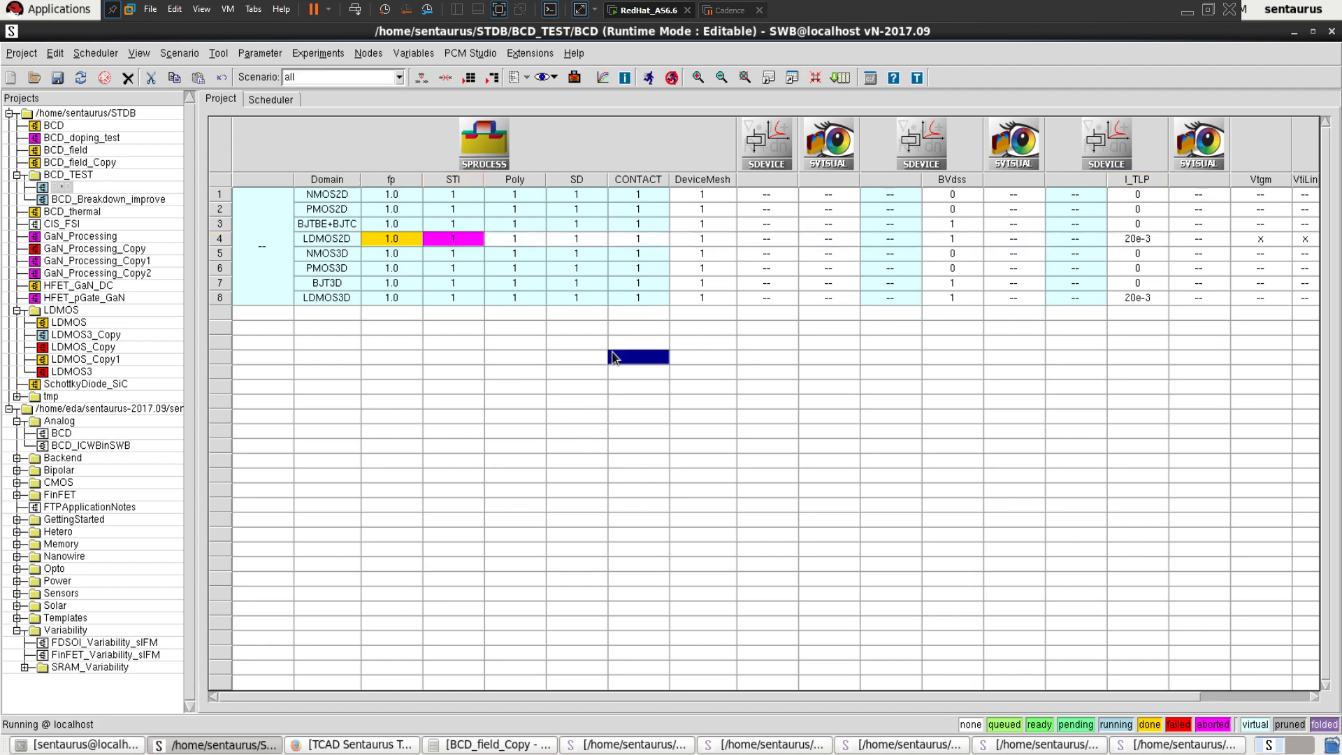
# Clean up the BCD project in BCD_TEST with the default options for preprocessor data, simulation data and project data.
pyautogui.click(63, 186)
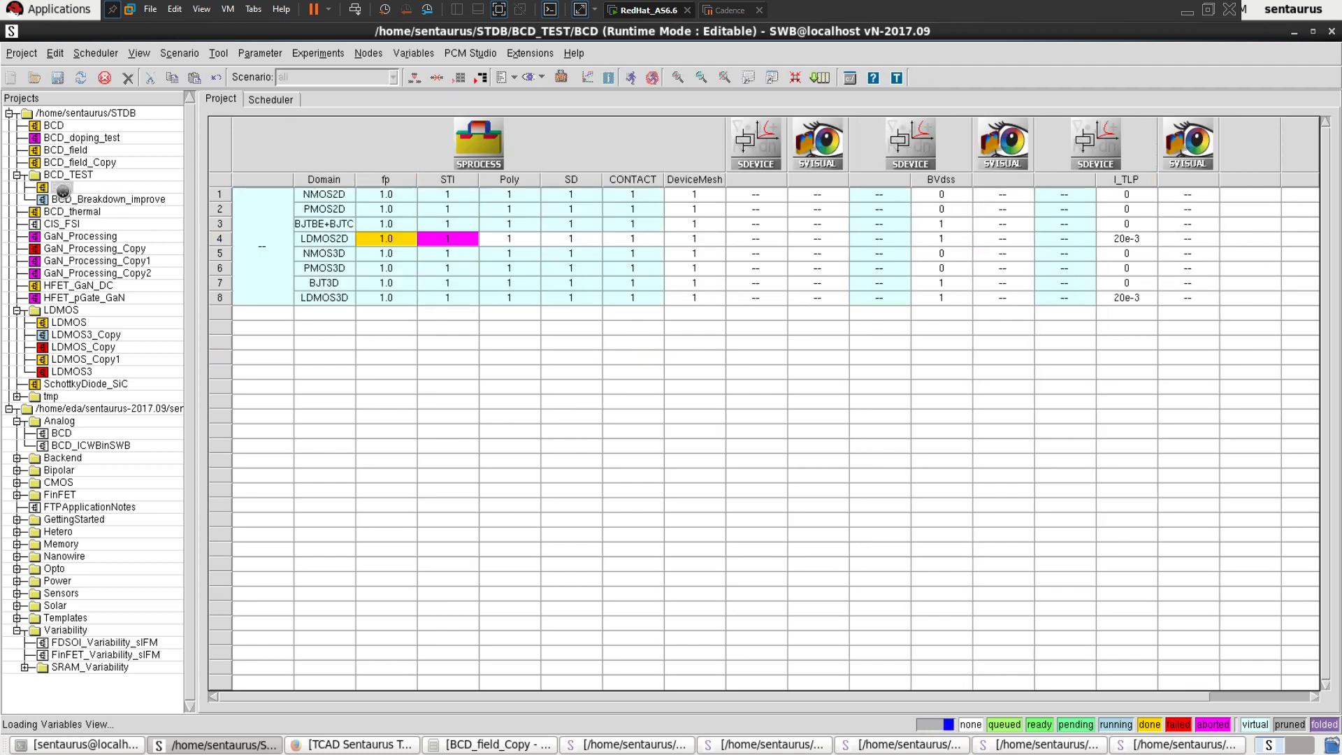
pyautogui.rightClick(64, 186)
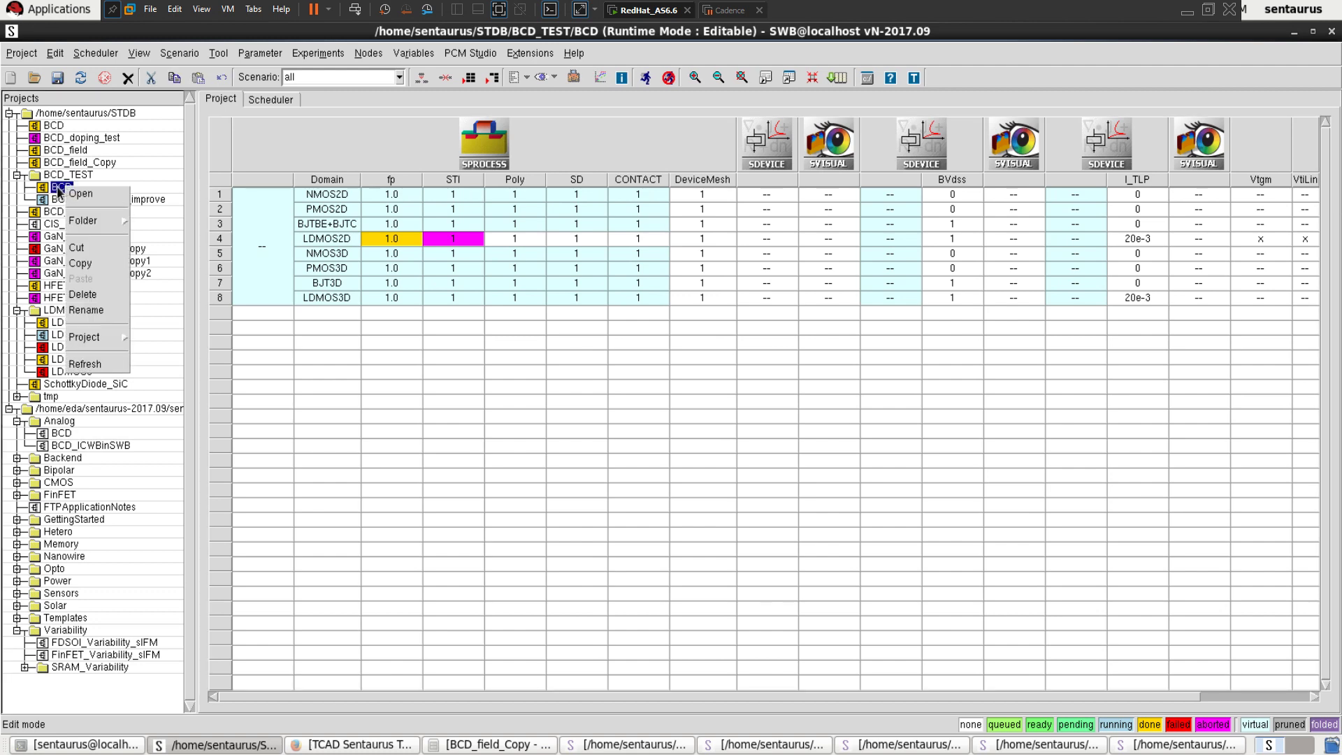
pyautogui.moveTo(115, 342)
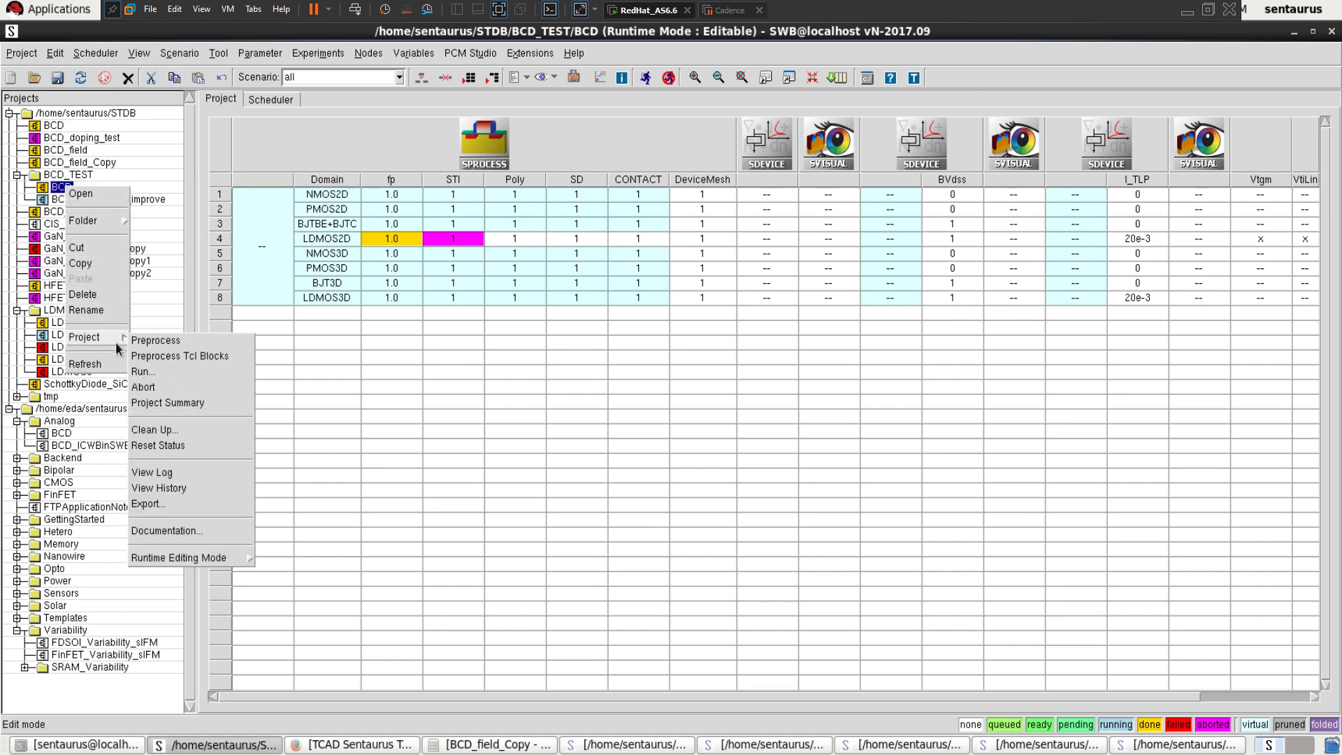
pyautogui.click(176, 429)
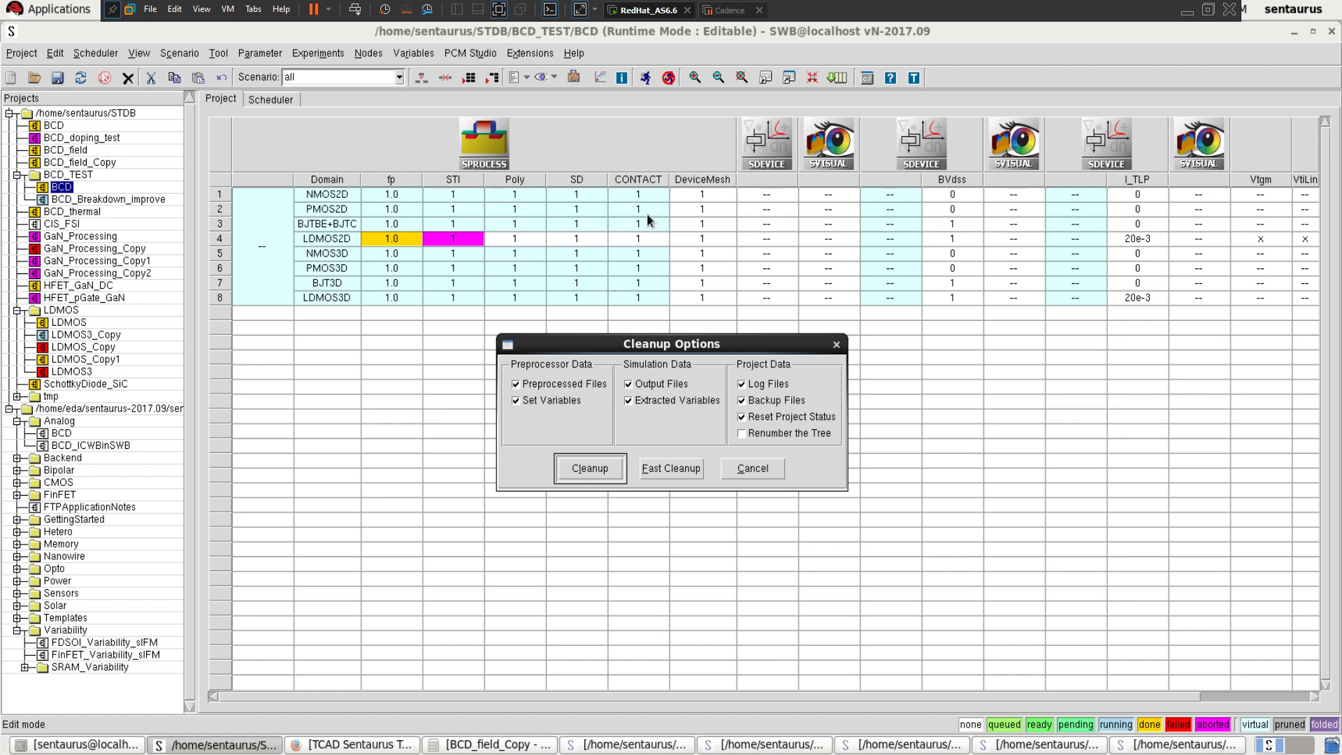
pyautogui.click(593, 466)
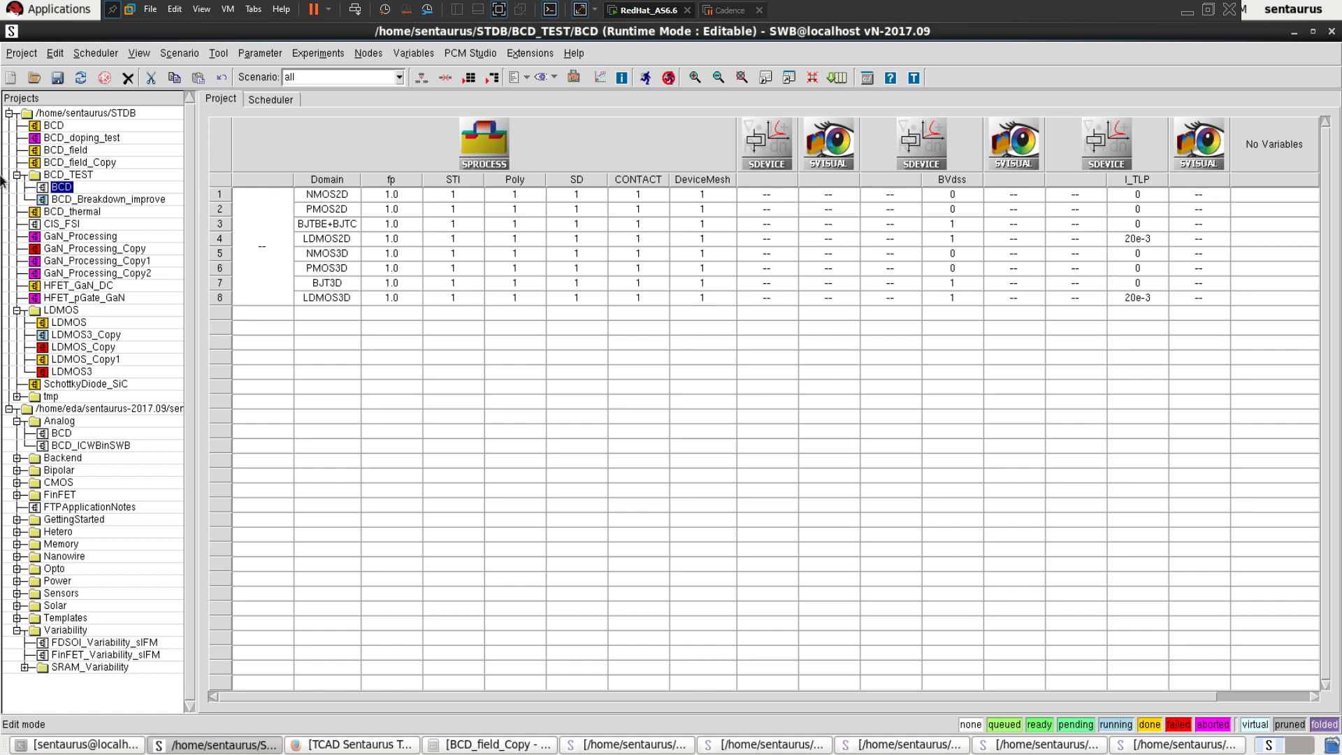
# Open the BCD_field project and visualize n53_fps.tdr from the LDMOS2D DeviceMesh node in a new S-Visual instance.
pyautogui.doubleClick(54, 151)
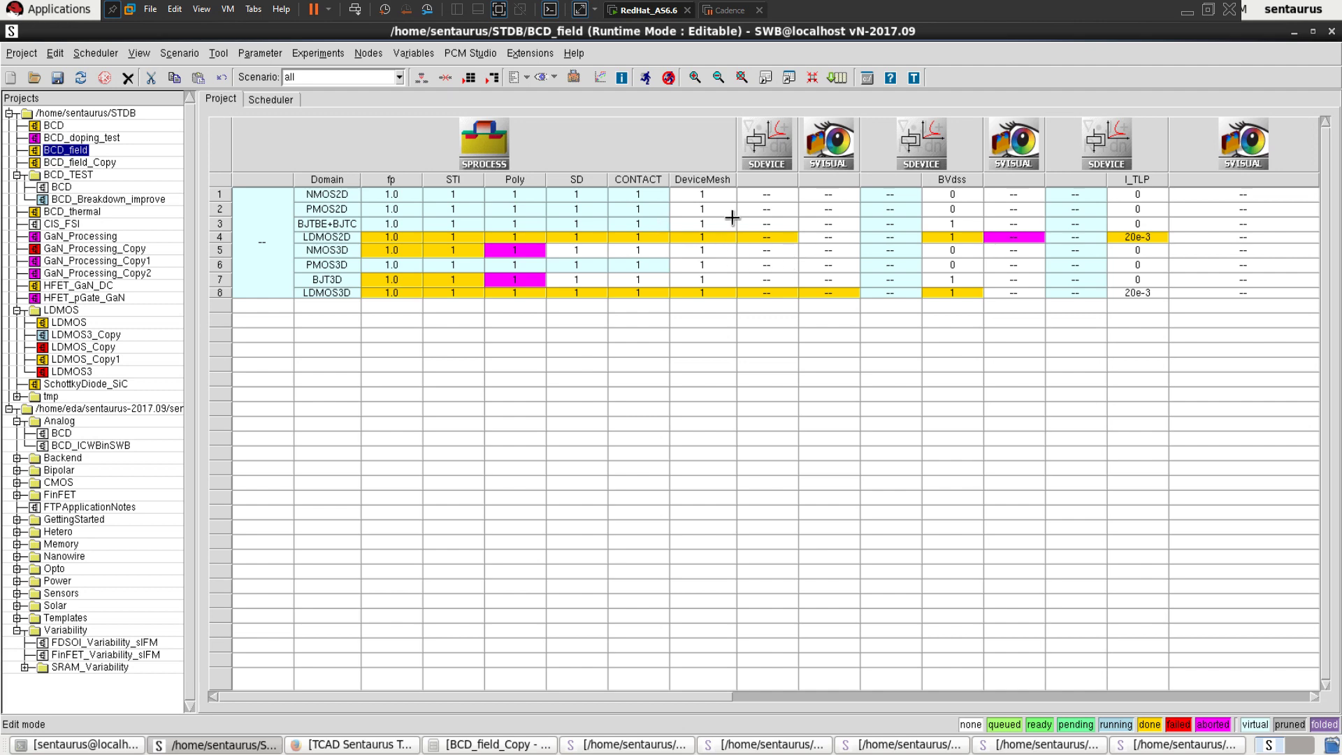
pyautogui.rightClick(708, 238)
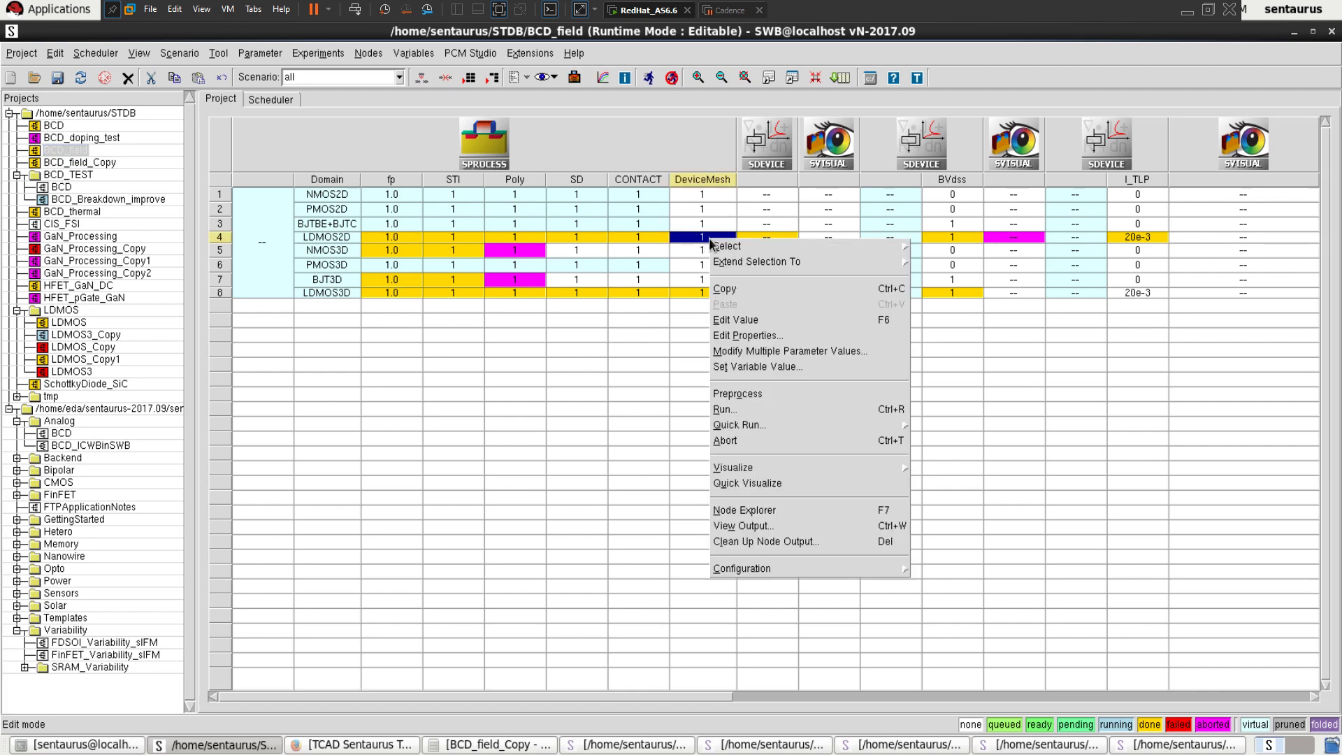
pyautogui.moveTo(860, 467)
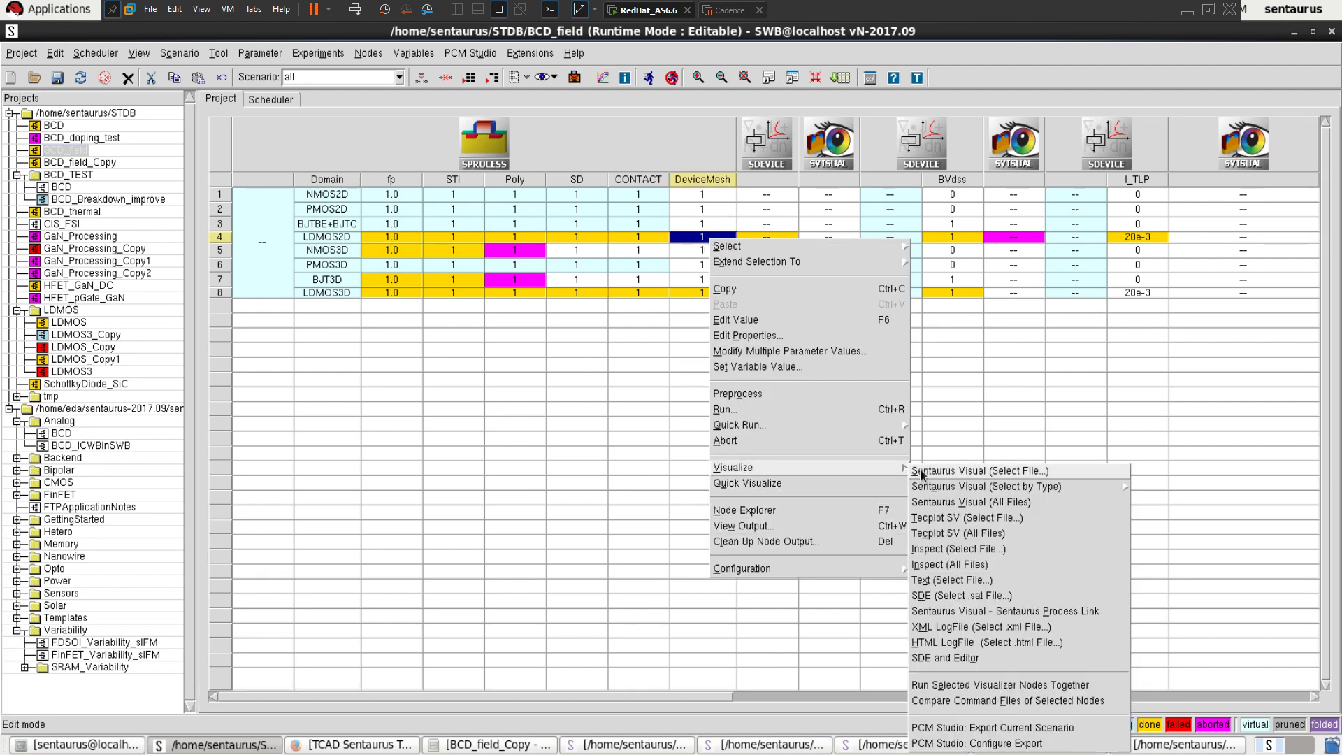
pyautogui.click(920, 468)
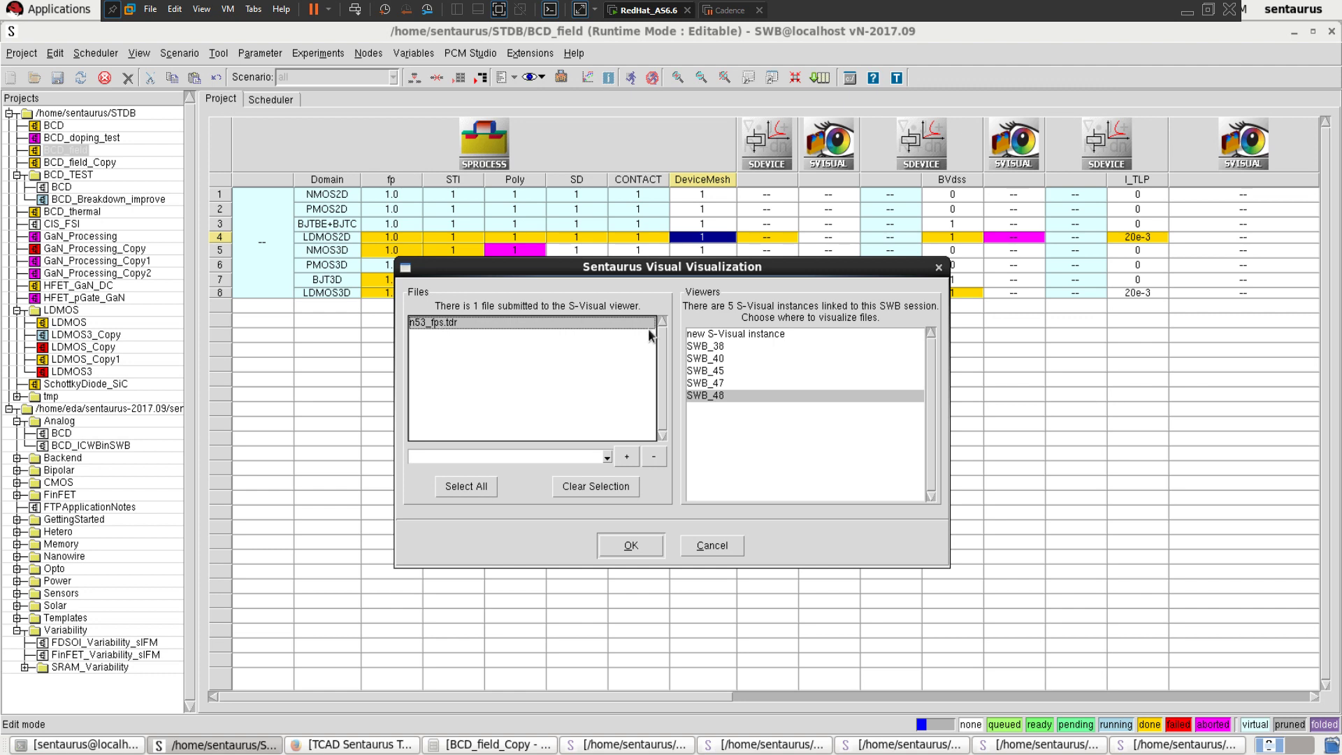
pyautogui.click(719, 333)
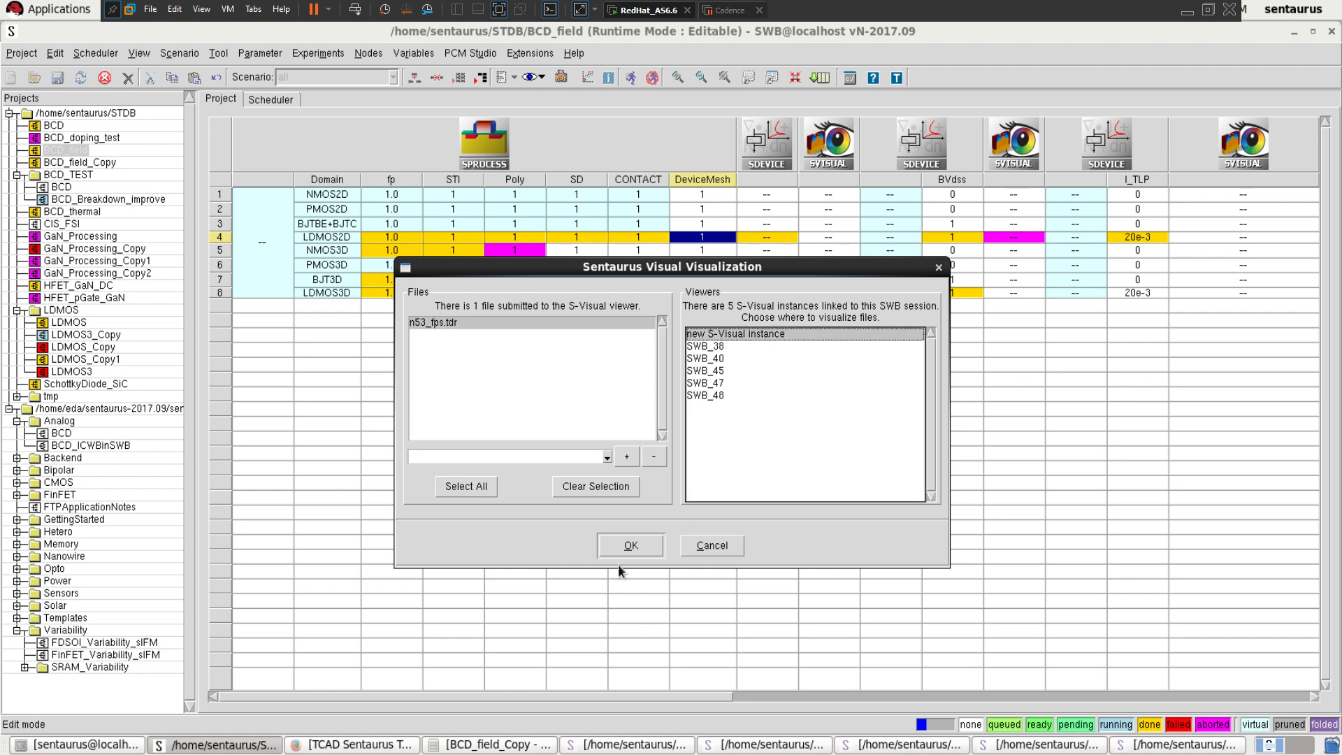
pyautogui.click(630, 550)
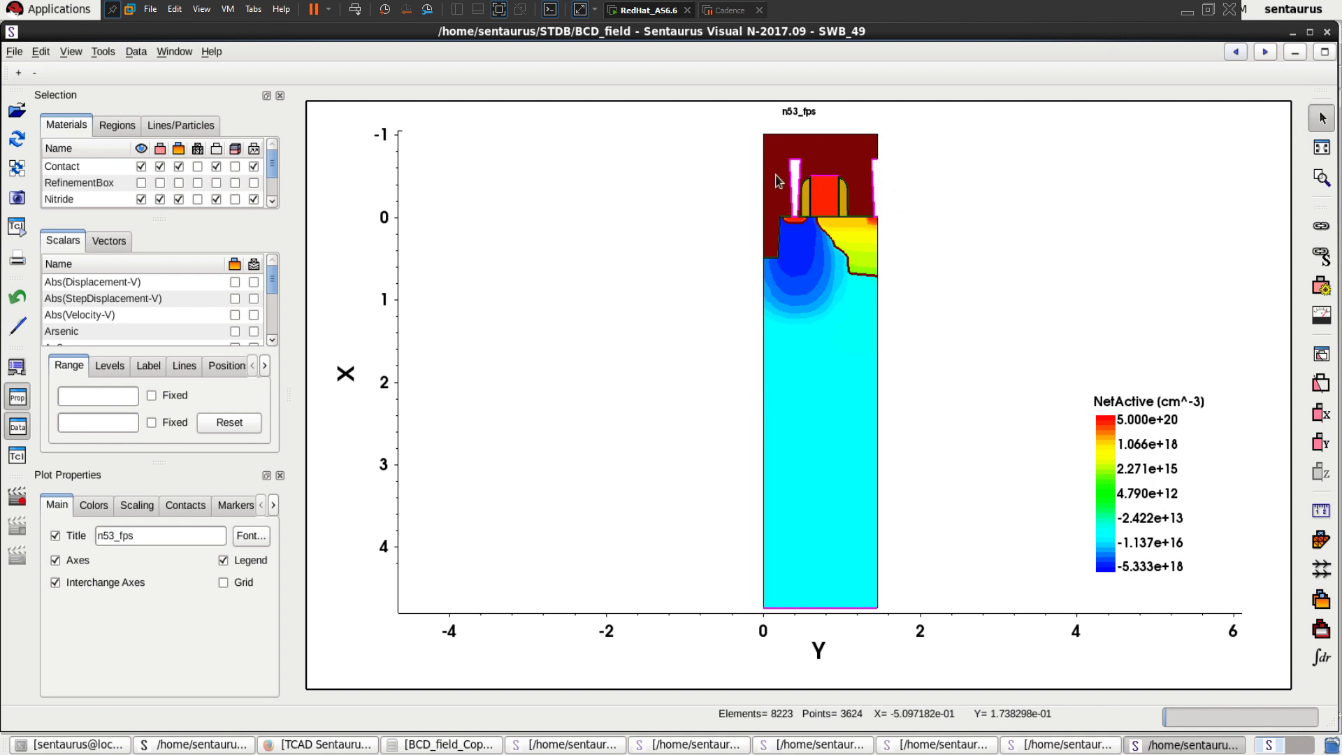
# Examine the n53_fps structure around the gate close up and look through its list of regions.
pyautogui.scroll(1, 851, 215)
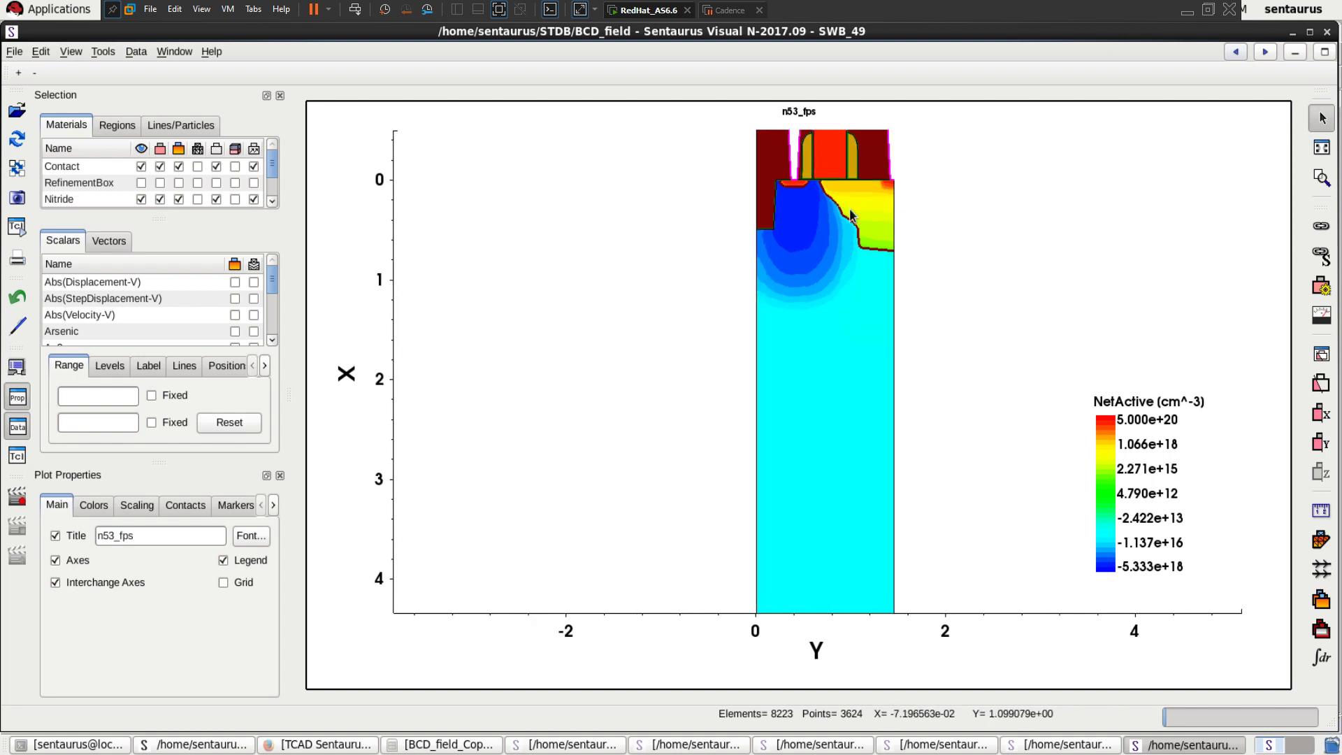
pyautogui.click(1321, 177)
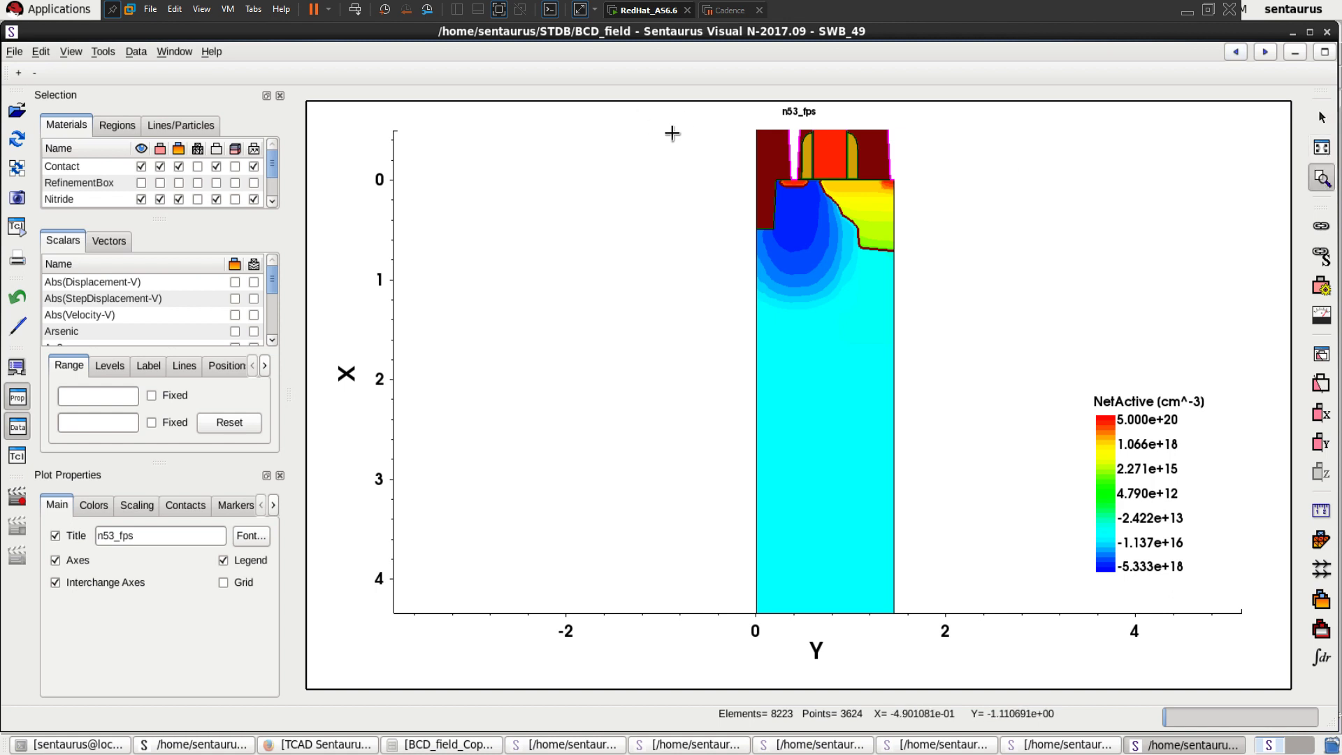
pyautogui.moveTo(721, 138); pyautogui.dragTo(935, 240)
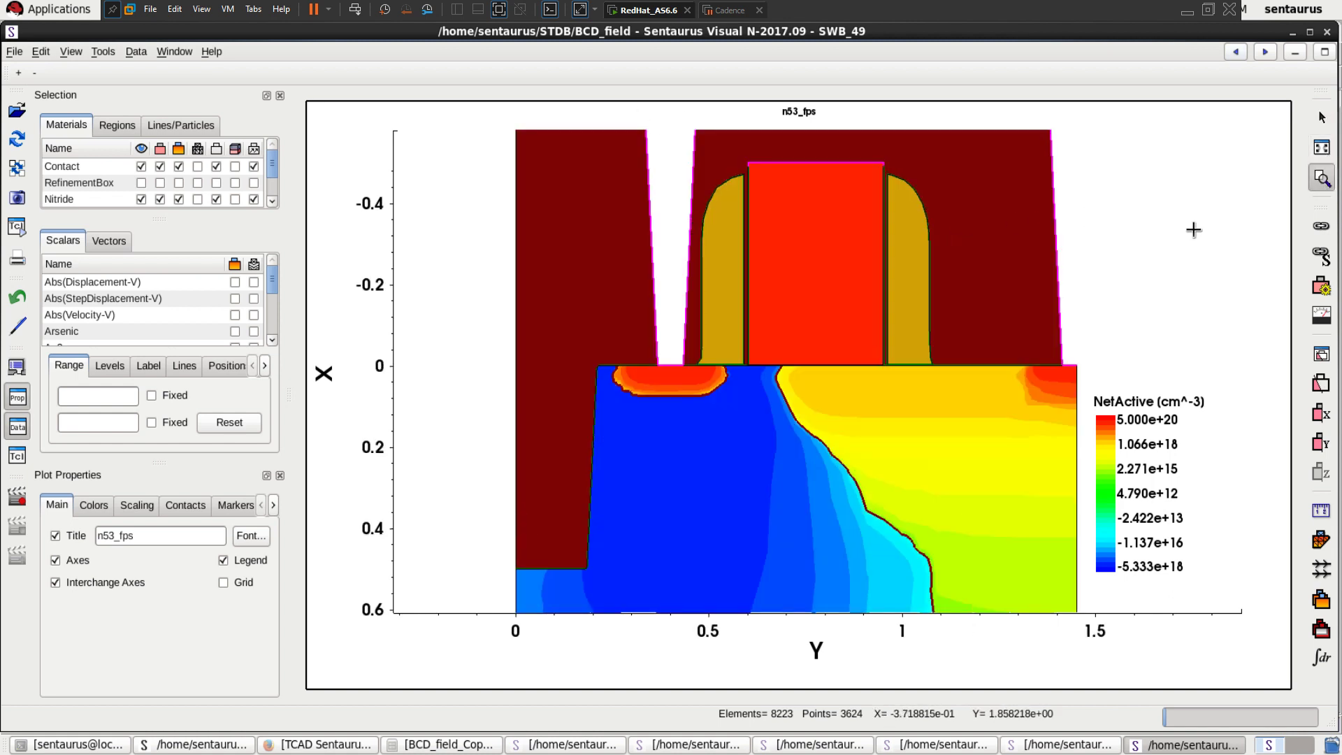
pyautogui.click(120, 126)
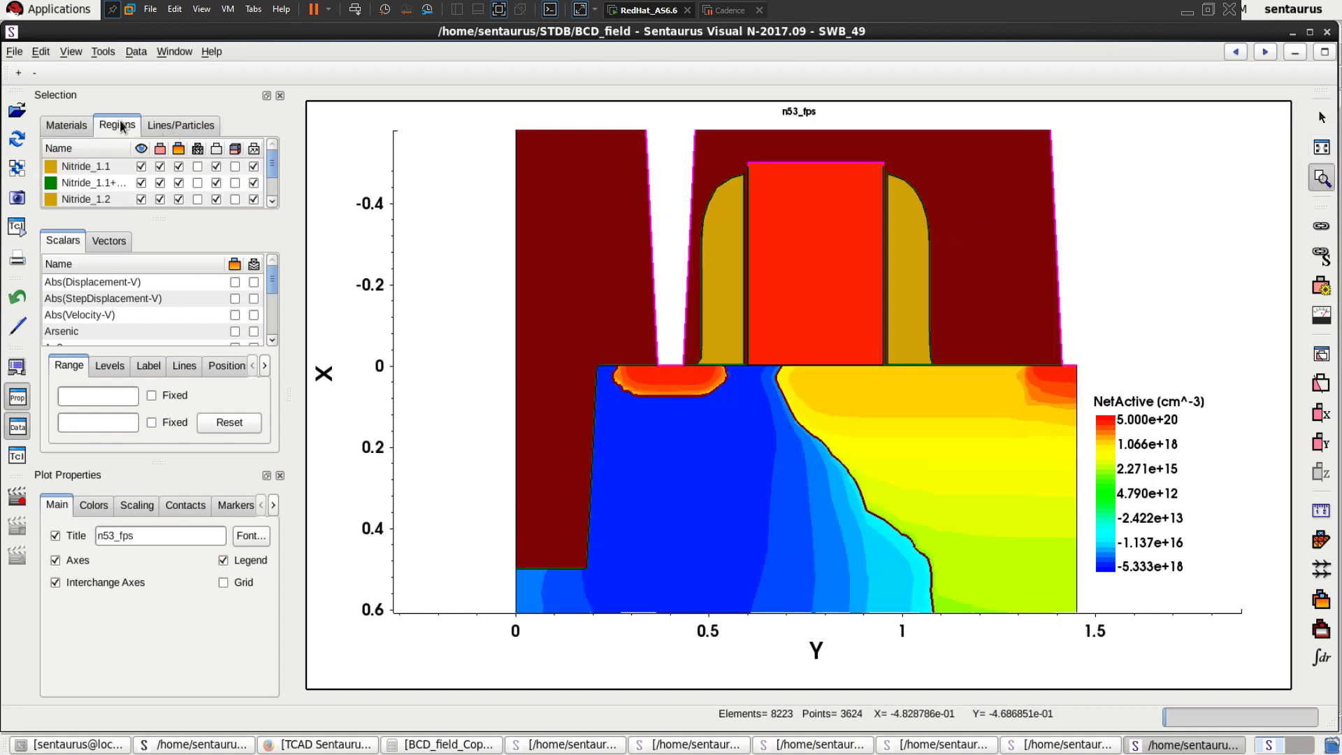
pyautogui.click(169, 128)
pyautogui.click(126, 133)
pyautogui.scroll(-3, 115, 180)
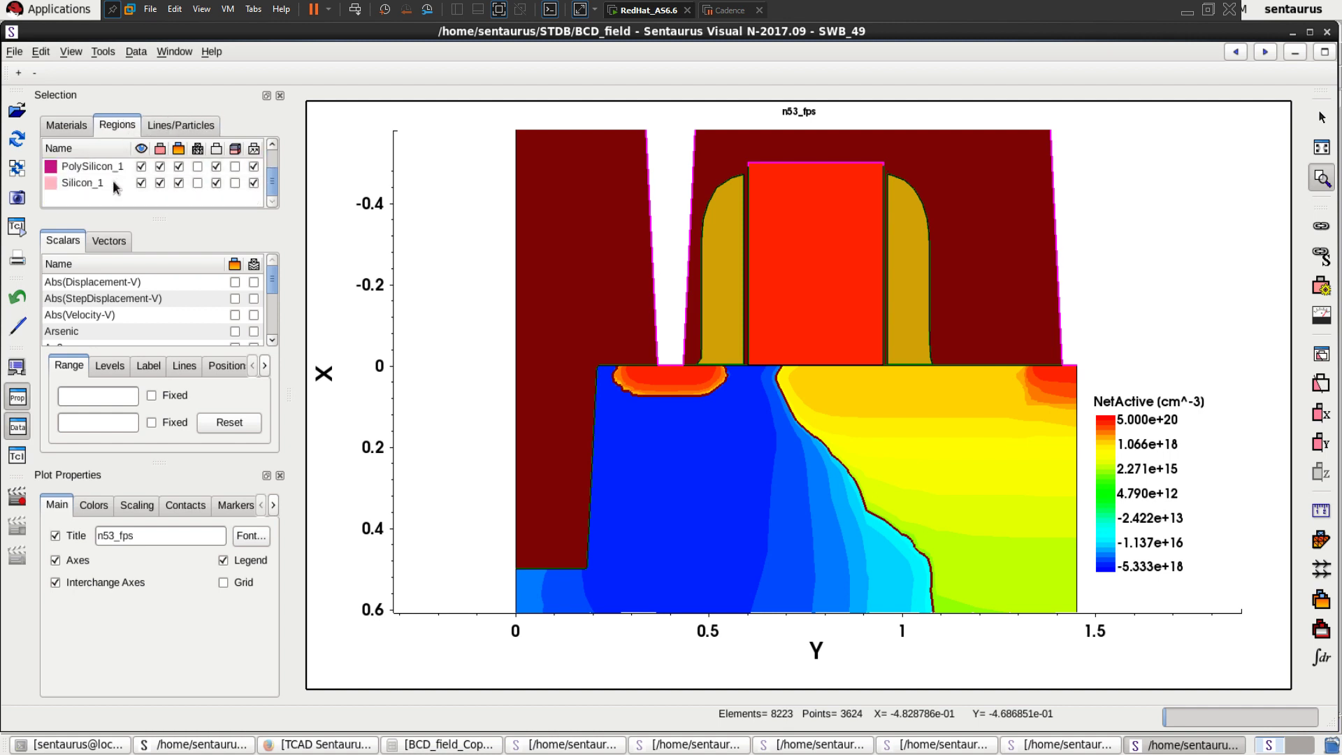
pyautogui.scroll(2, 112, 183)
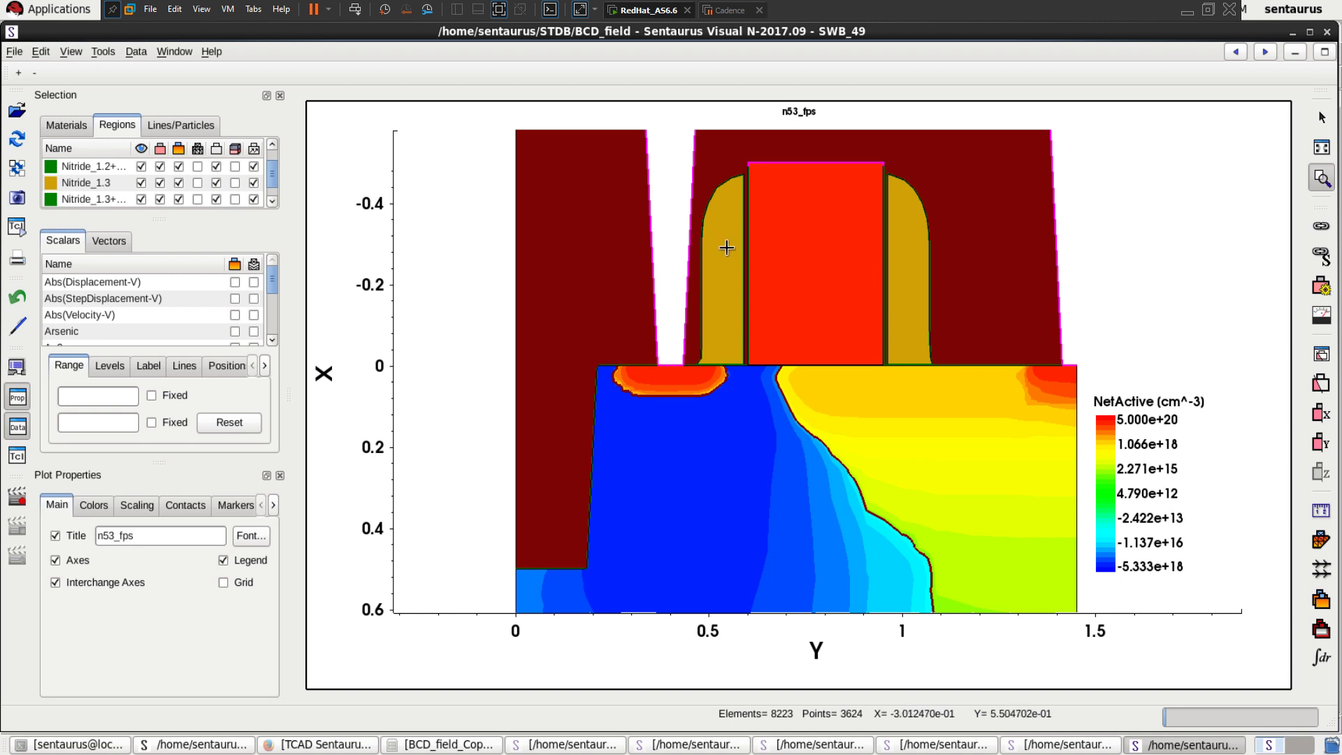
pyautogui.scroll(1, 174, 198)
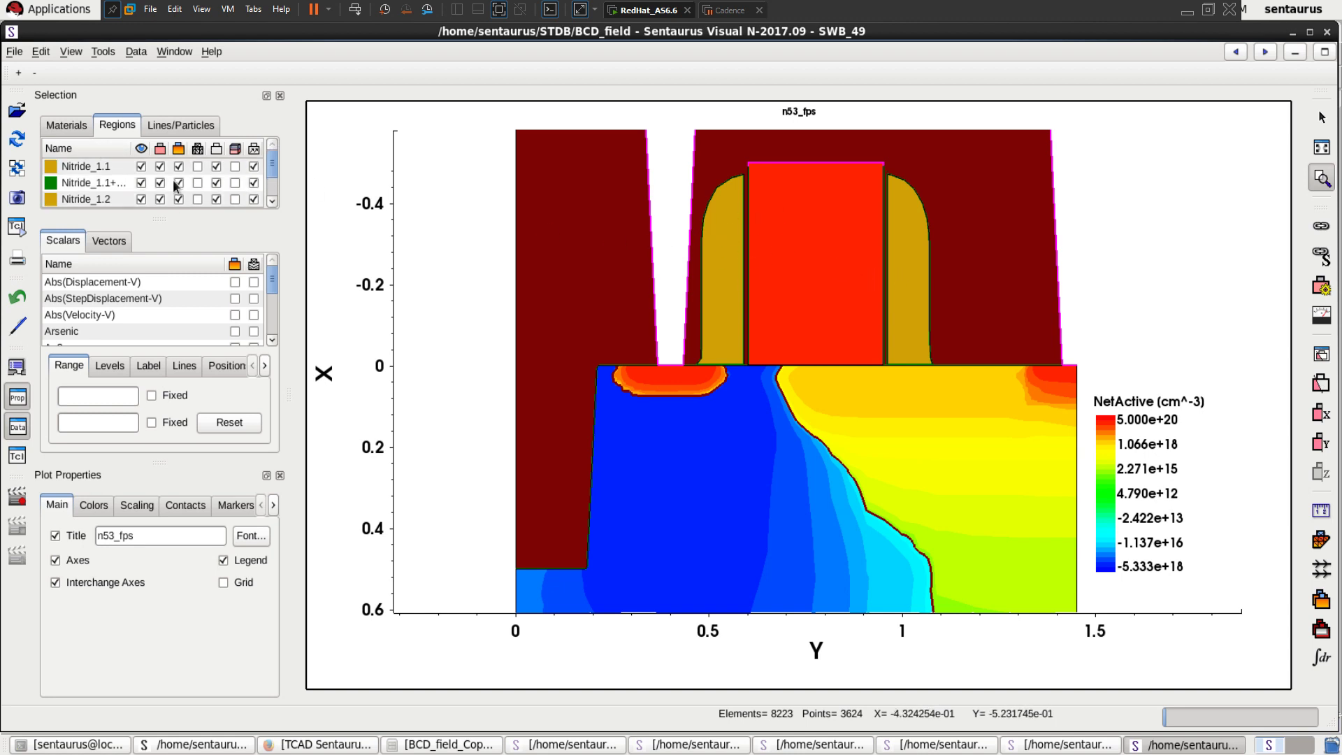
# Identify the drain contact among the lines and particles by hiding it in the plot and showing it again.
pyautogui.click(174, 127)
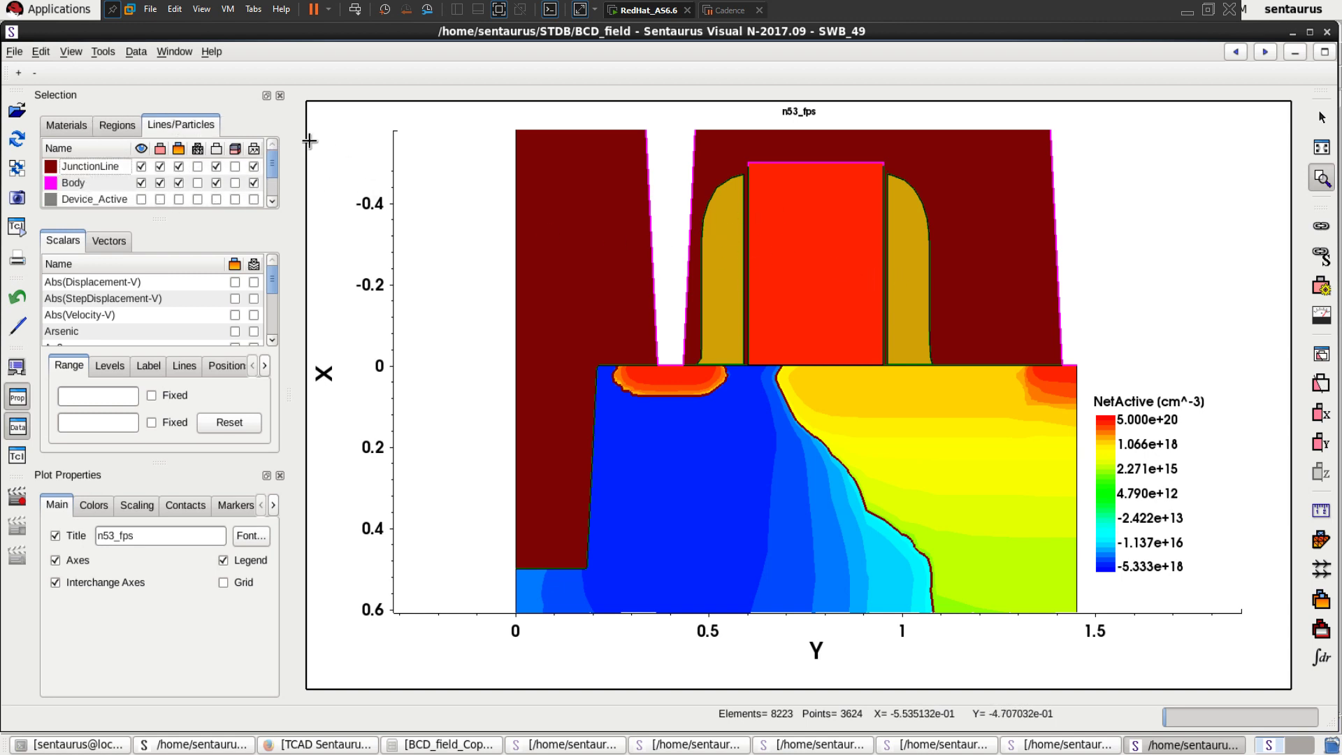
pyautogui.scroll(-2, 818, 285)
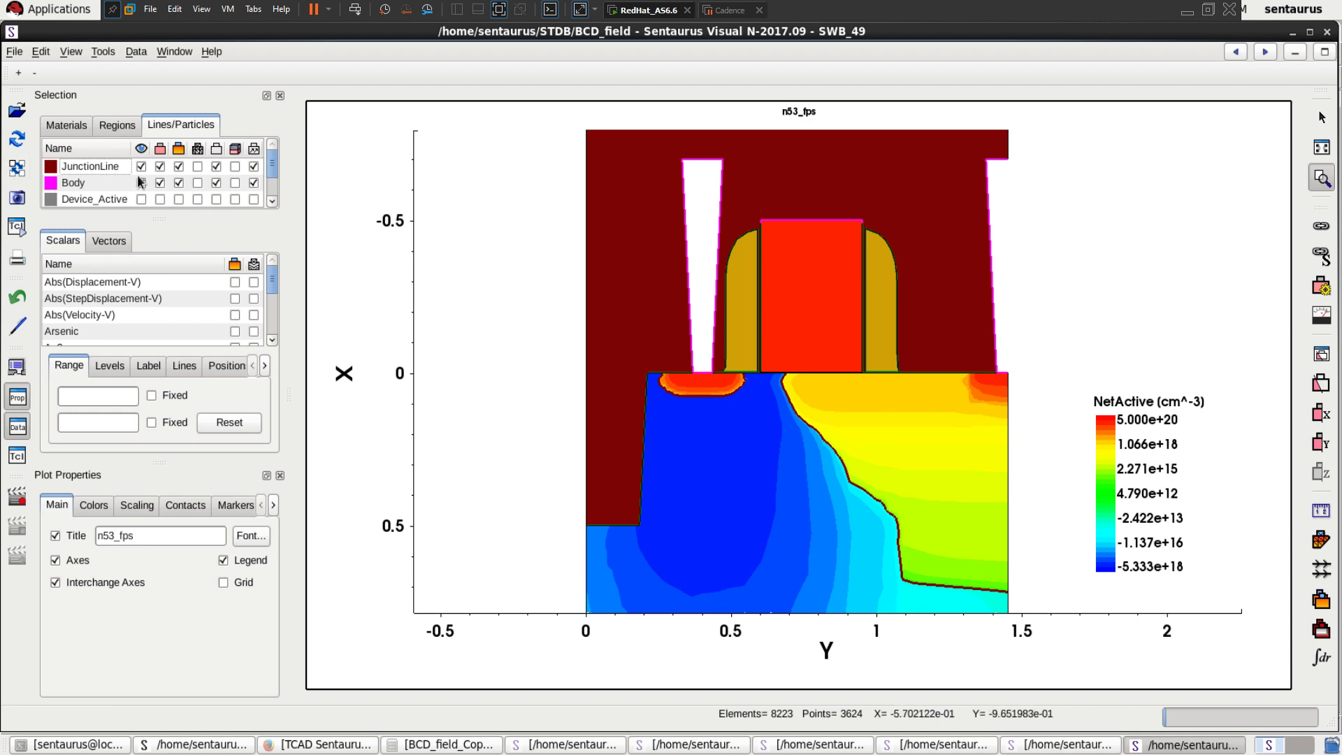
pyautogui.scroll(-3, 138, 180)
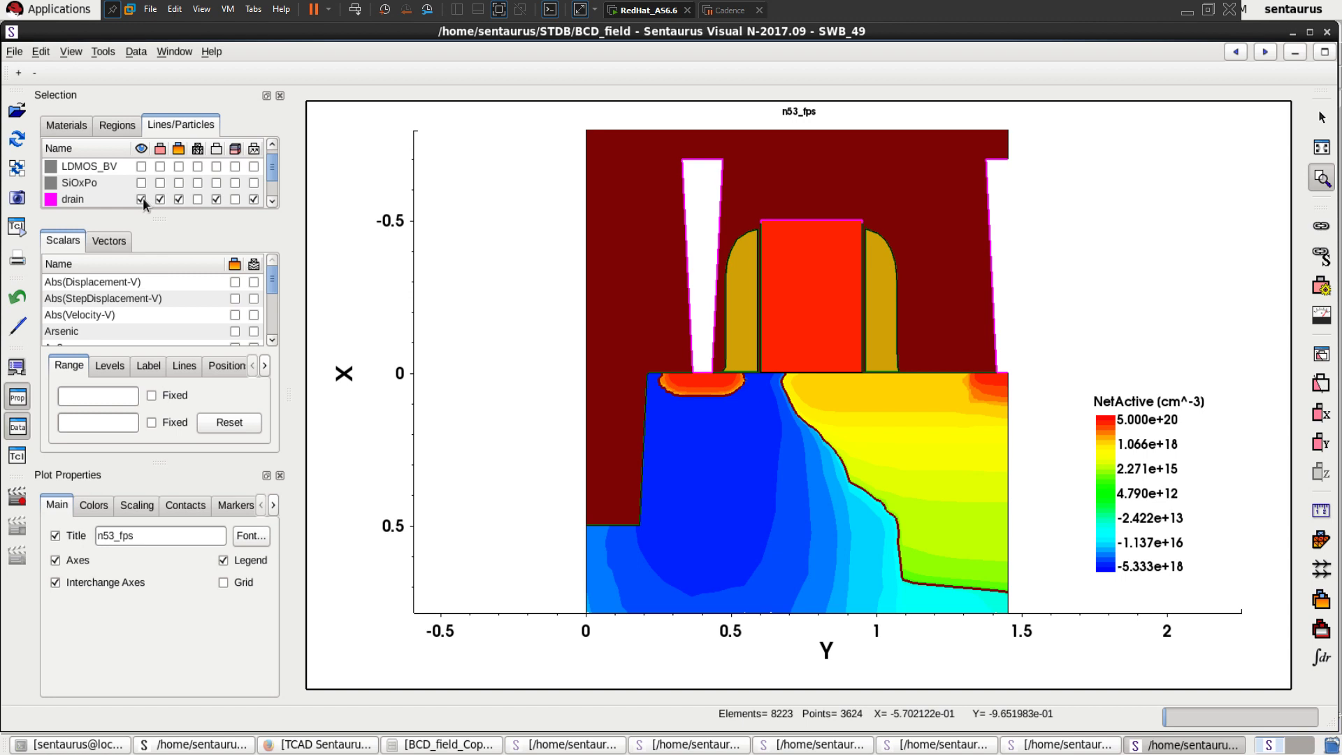
pyautogui.click(142, 199)
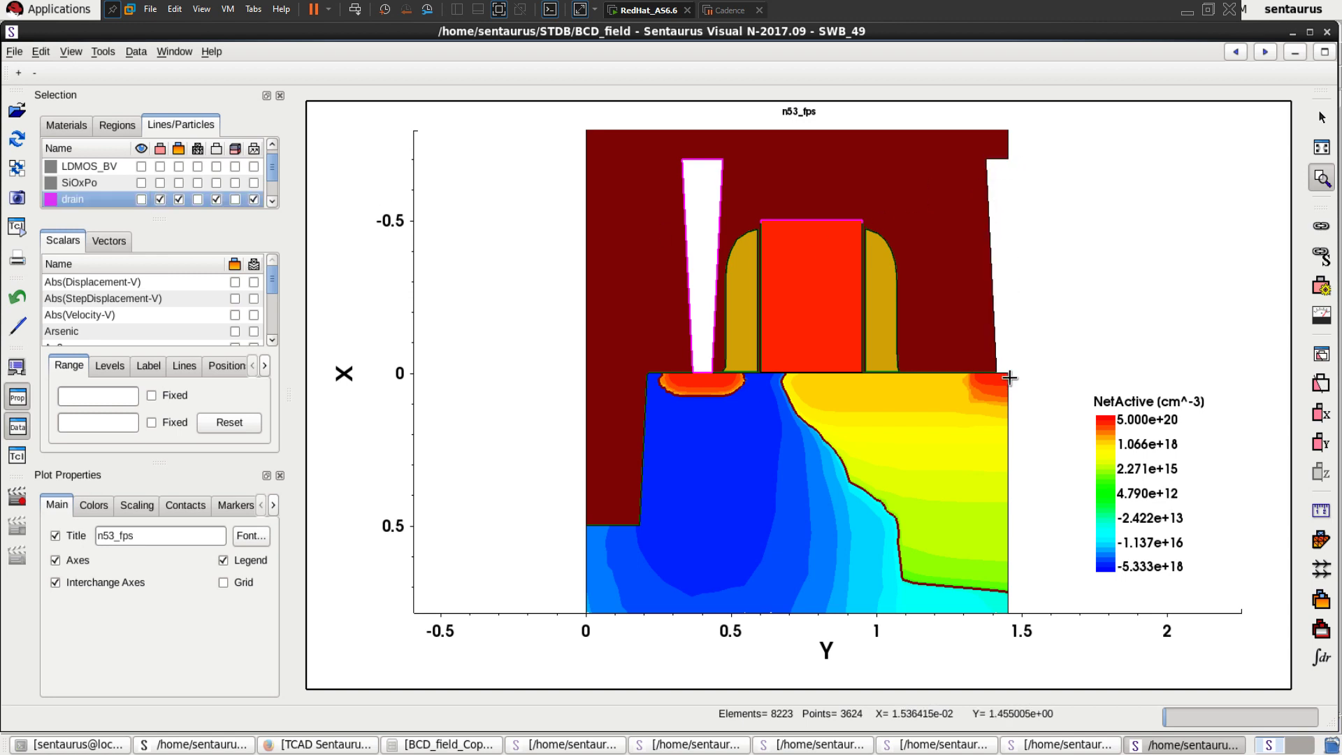
pyautogui.click(142, 199)
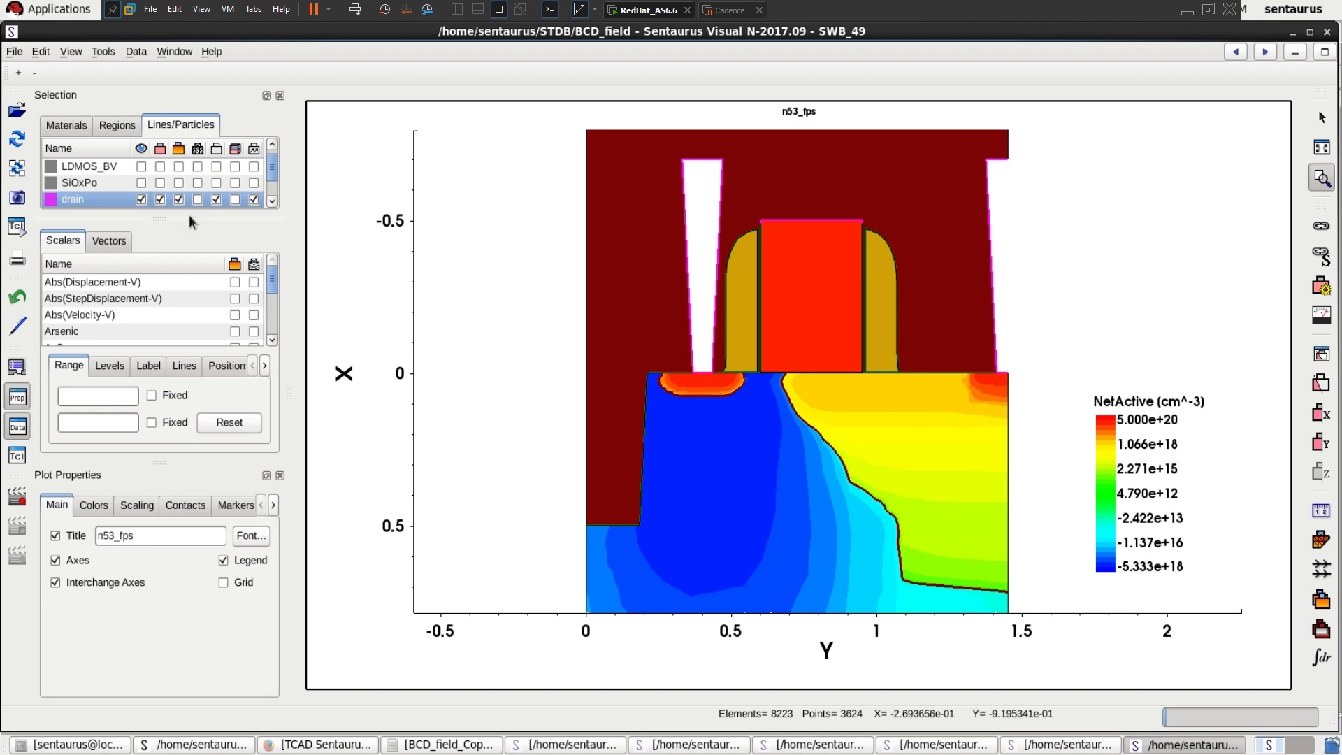
# Identify the gate contact by hiding its line in the plot and showing it again.
pyautogui.scroll(-1, 138, 183)
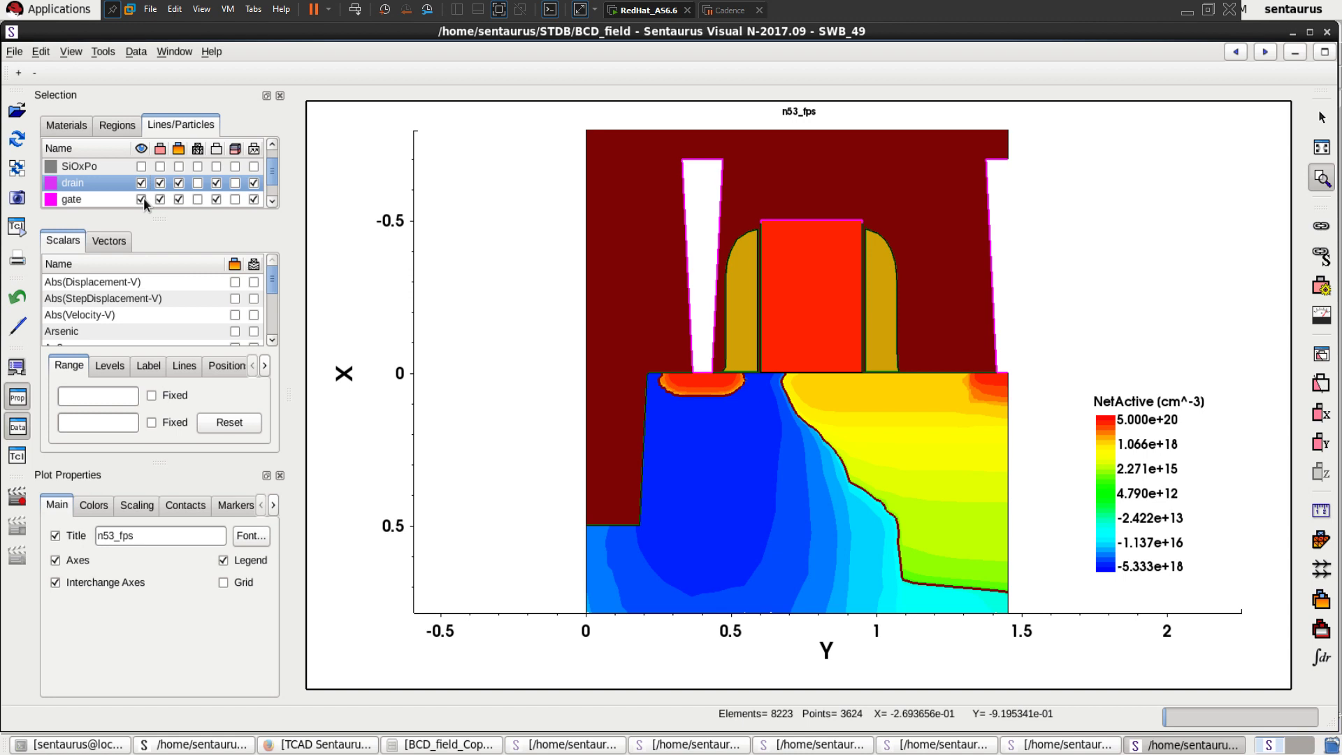
pyautogui.click(143, 199)
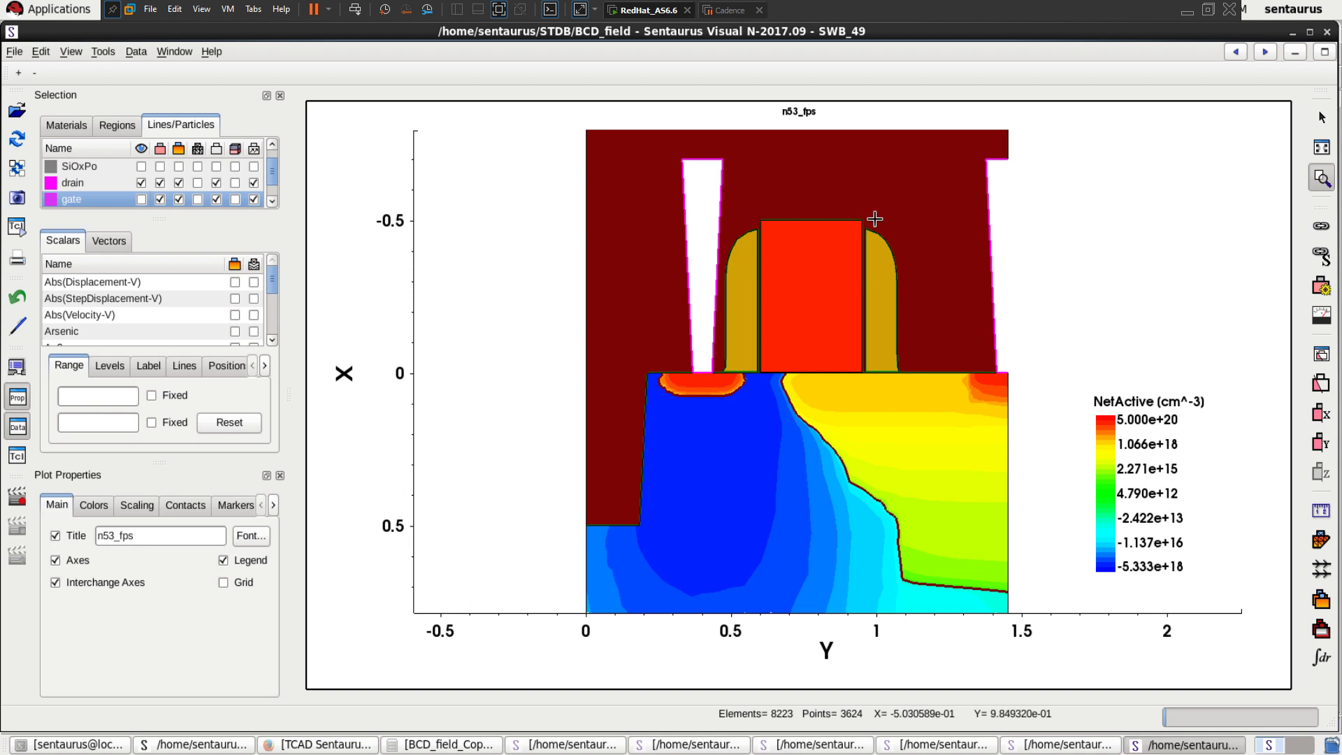
pyautogui.click(141, 199)
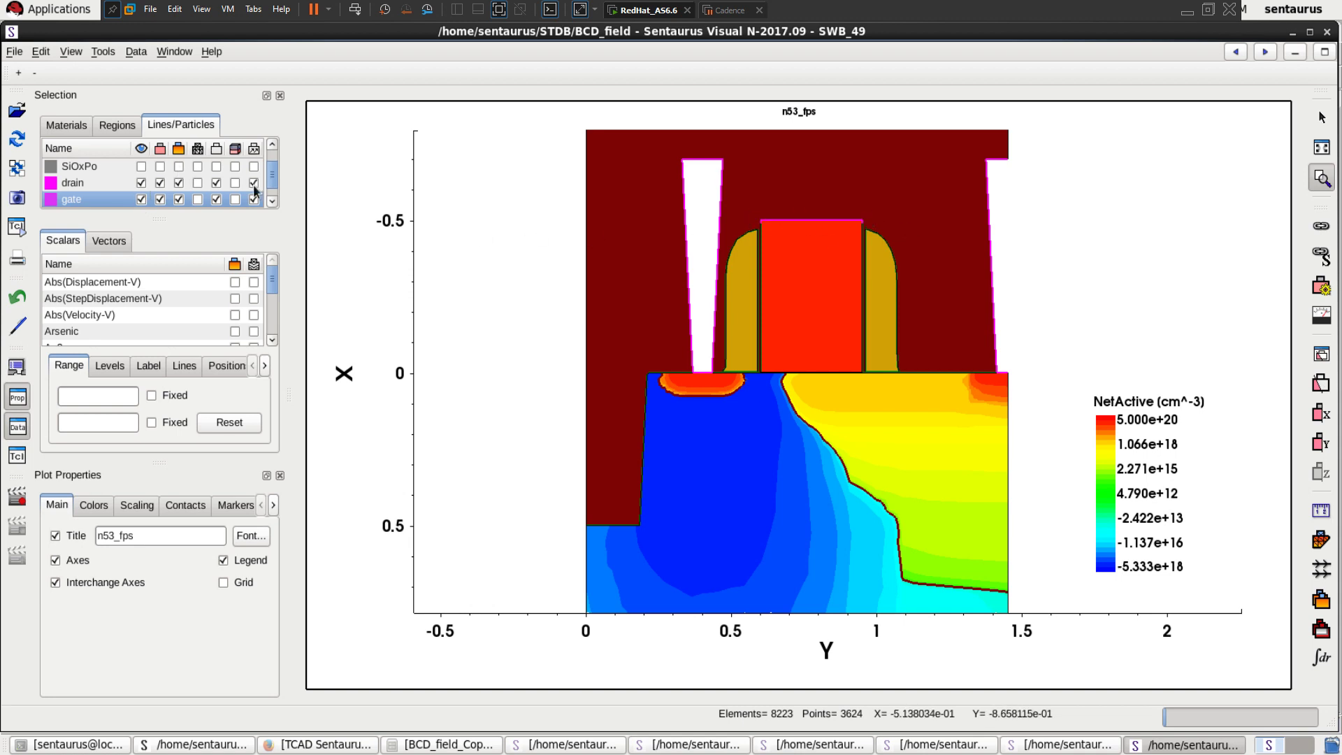
# Hide the source contact line and inspect the substrate contact along the lower edge of the device close up.
pyautogui.scroll(-2, 275, 185)
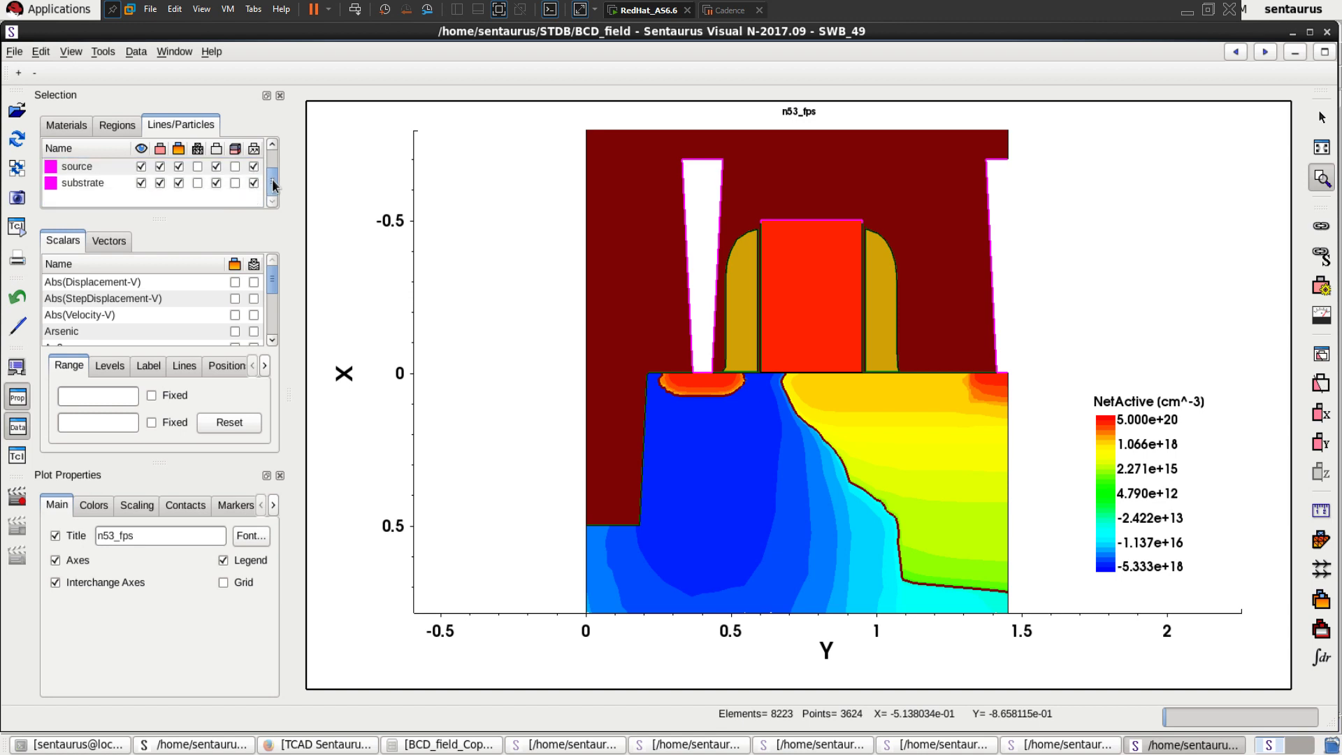
pyautogui.click(141, 167)
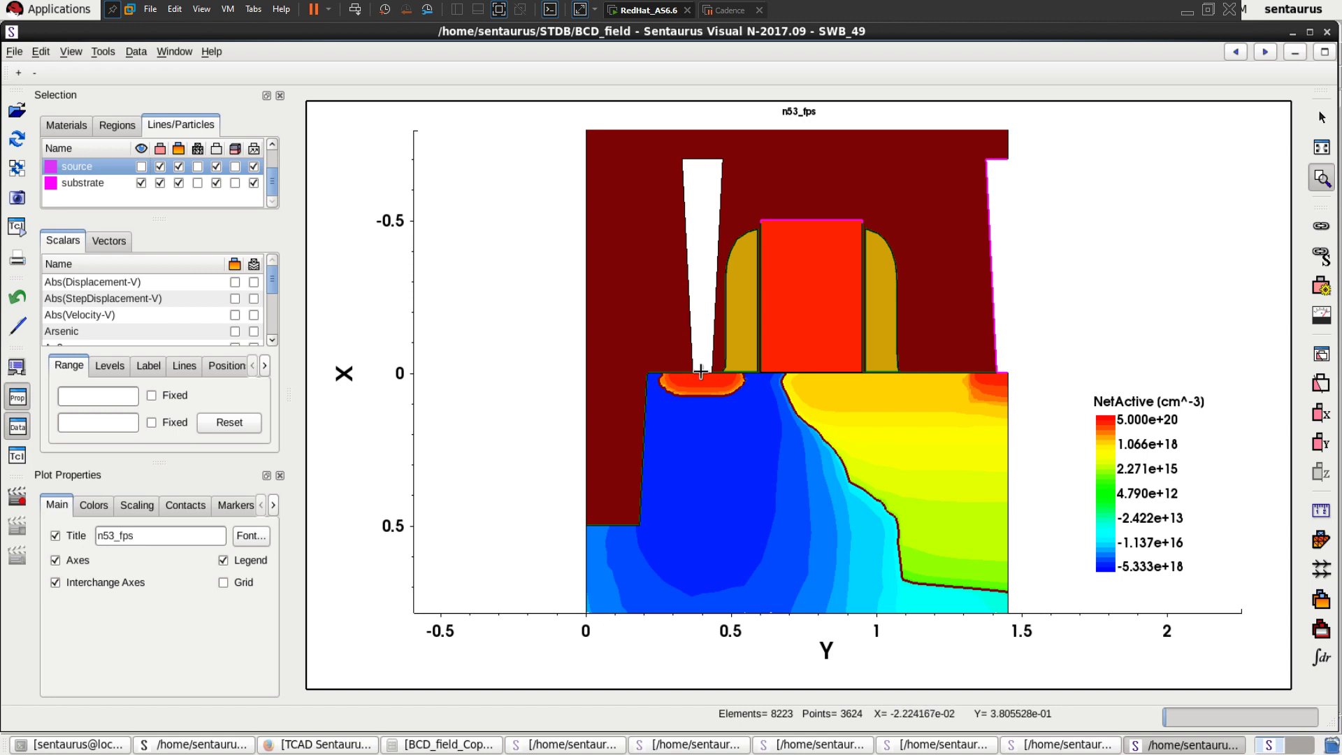
pyautogui.scroll(-2, 850, 281)
pyautogui.scroll(-6, 850, 280)
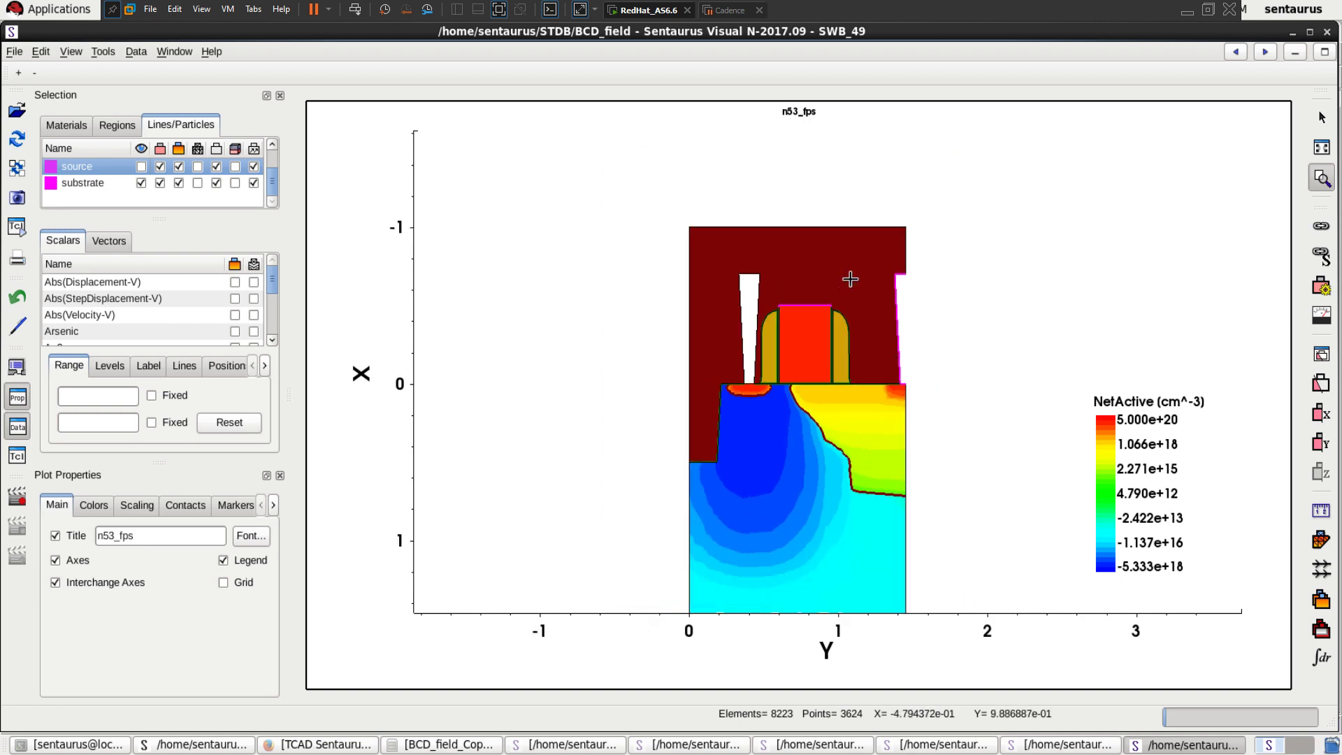
pyautogui.scroll(-3, 850, 280)
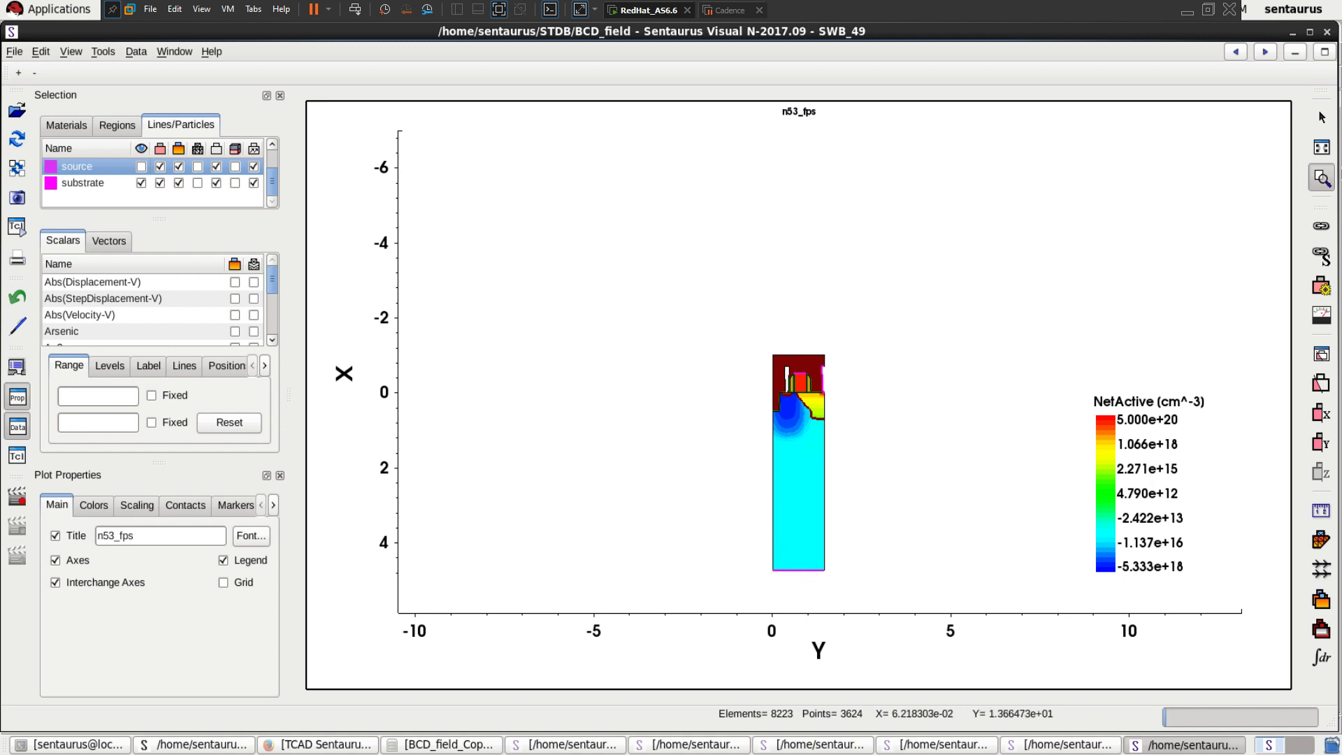
pyautogui.moveTo(745, 542); pyautogui.dragTo(854, 591)
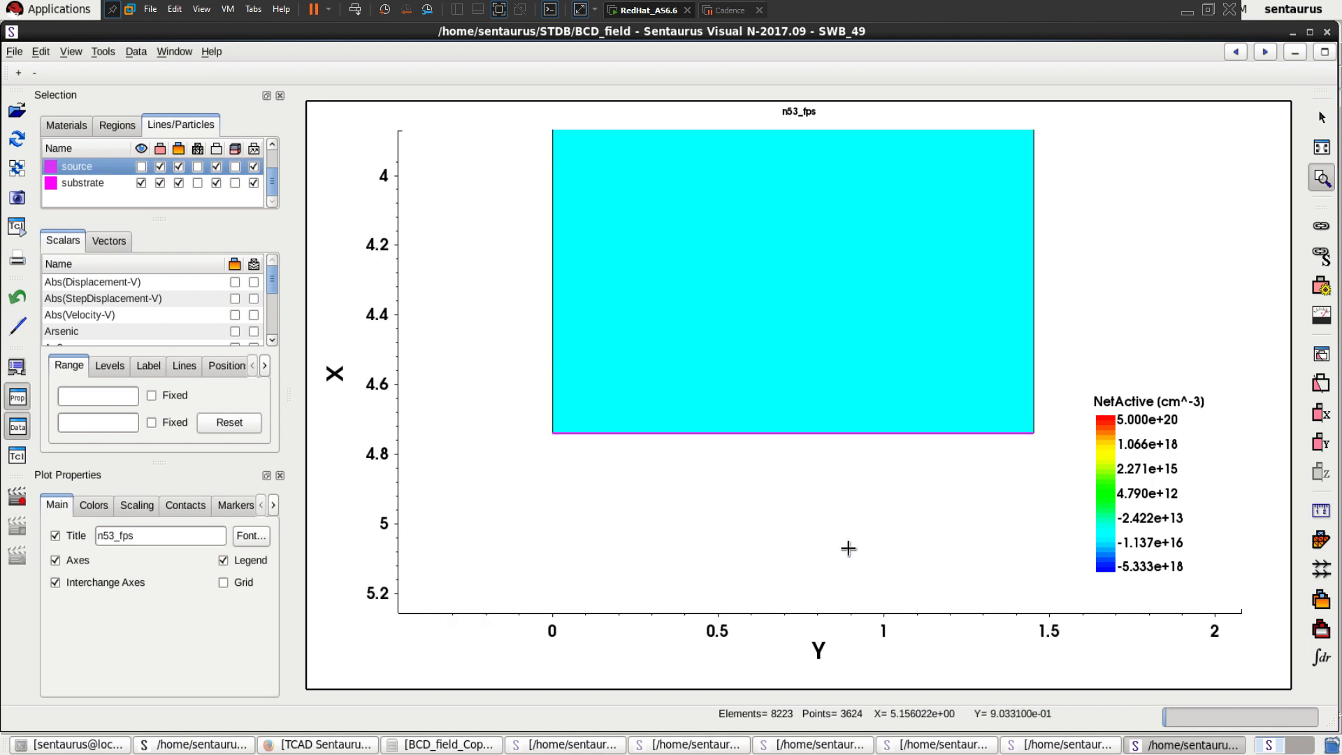
# Hide the substrate contact line in the n53_fps plot and close that structure window.
pyautogui.click(139, 183)
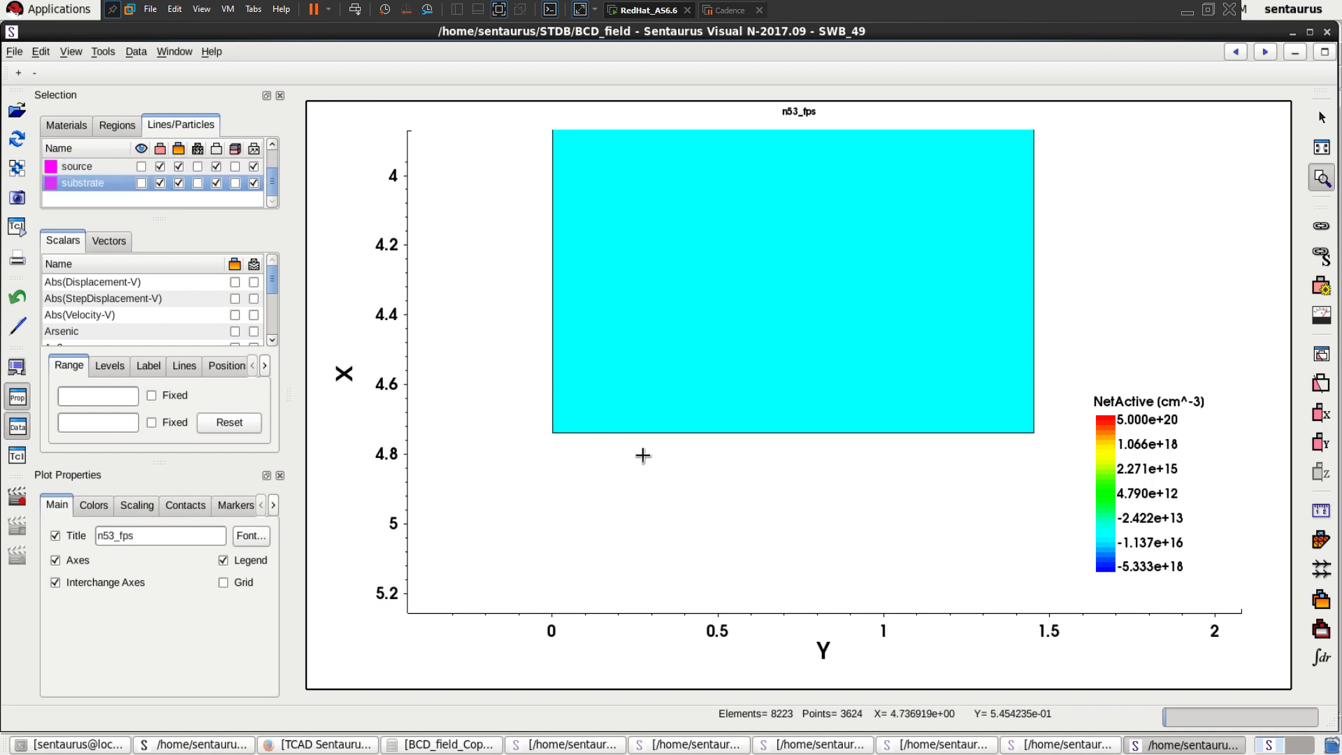
pyautogui.click(1327, 33)
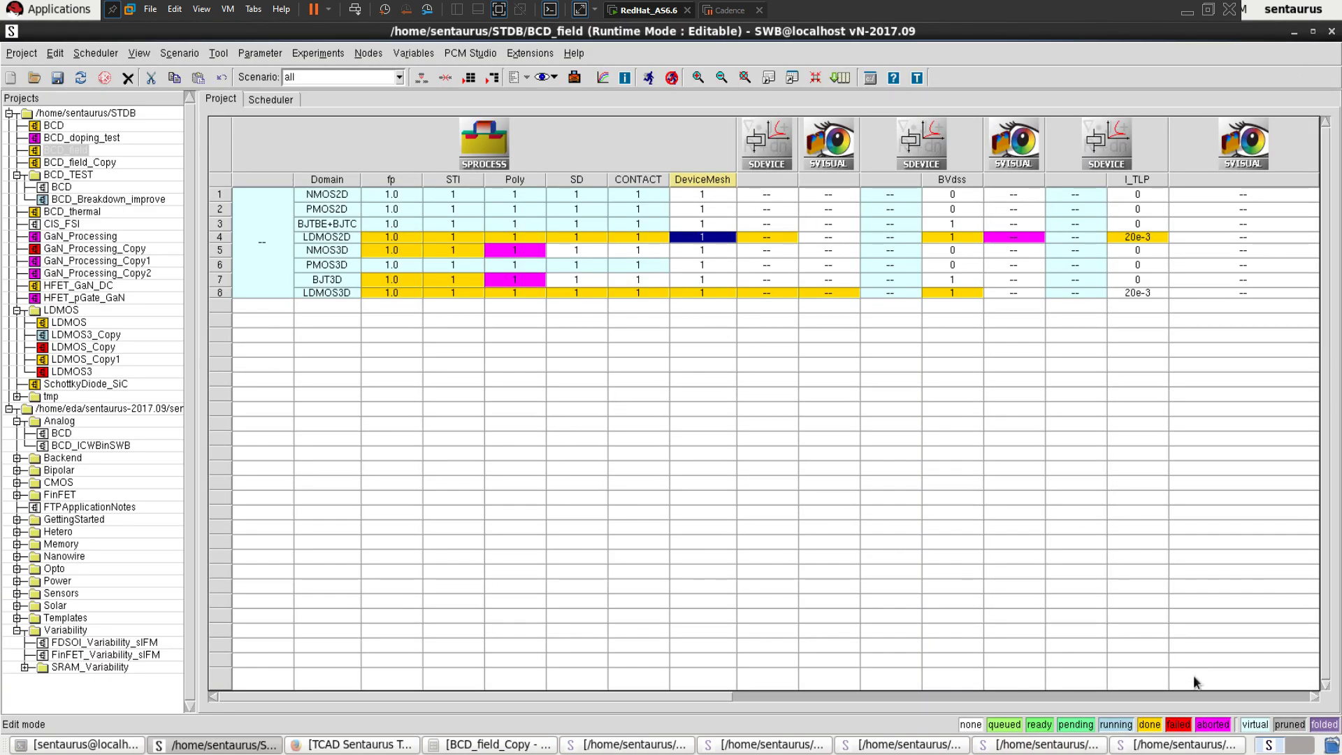
pyautogui.click(1212, 744)
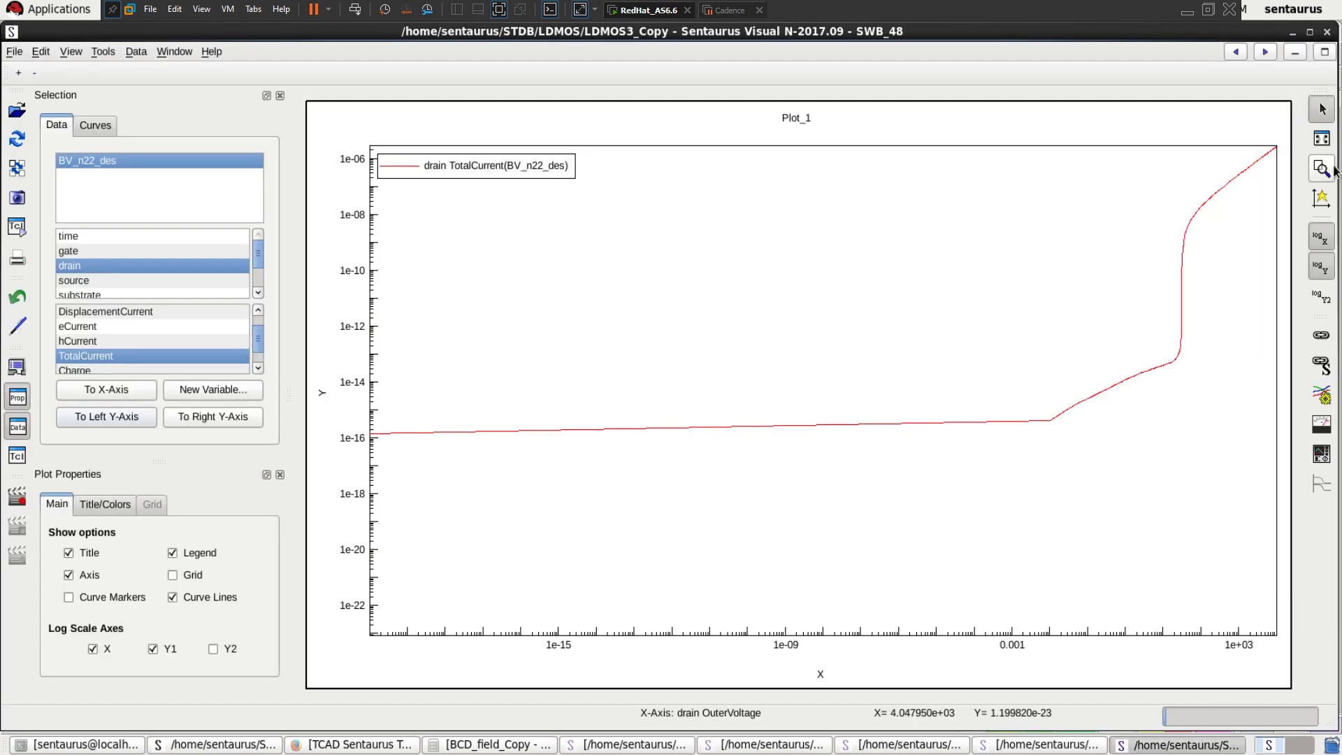
pyautogui.click(1293, 33)
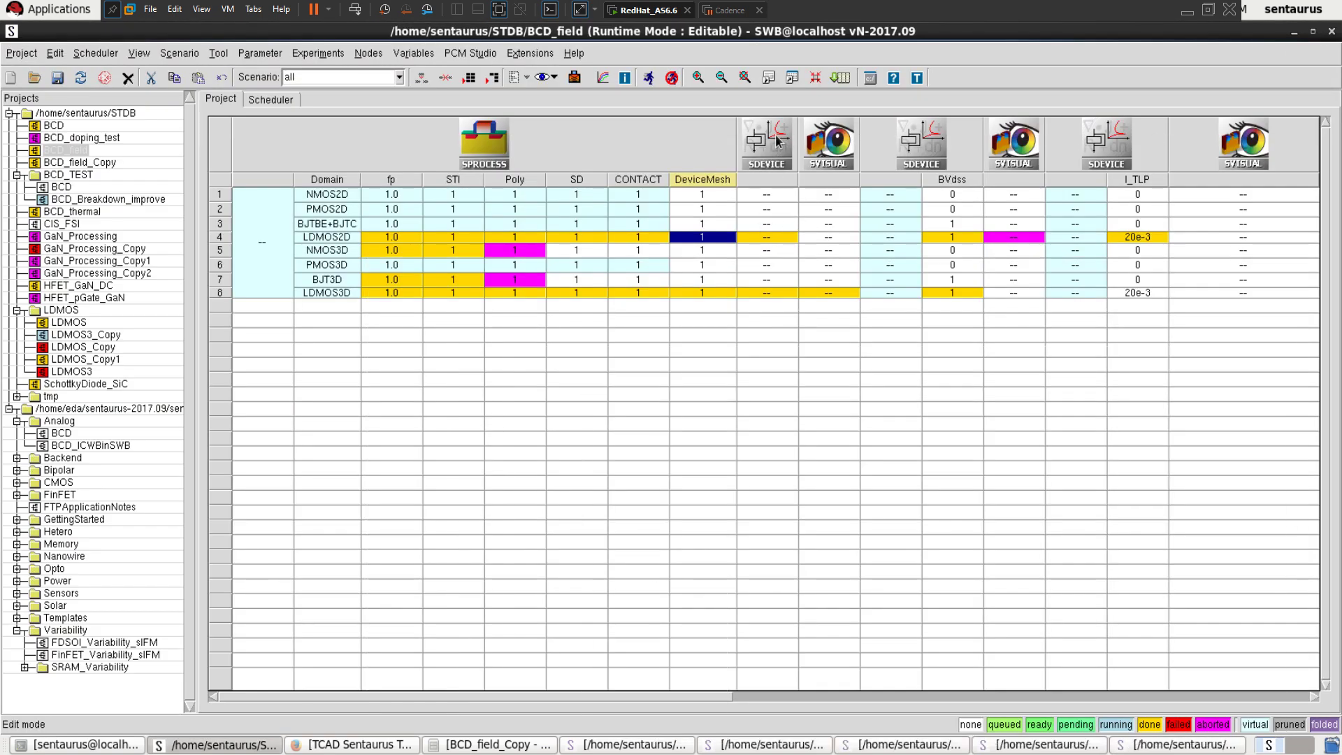
pyautogui.click(778, 238)
pyautogui.rightClick(780, 243)
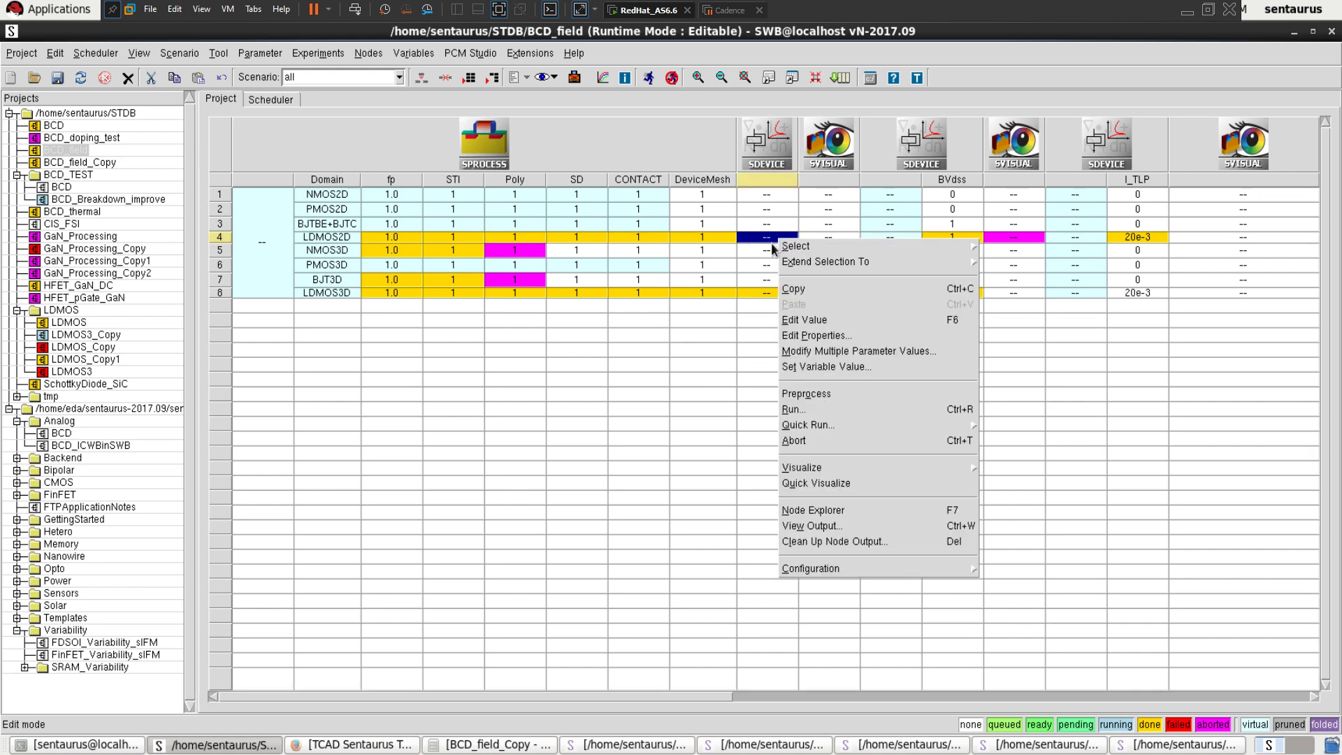
pyautogui.click(719, 234)
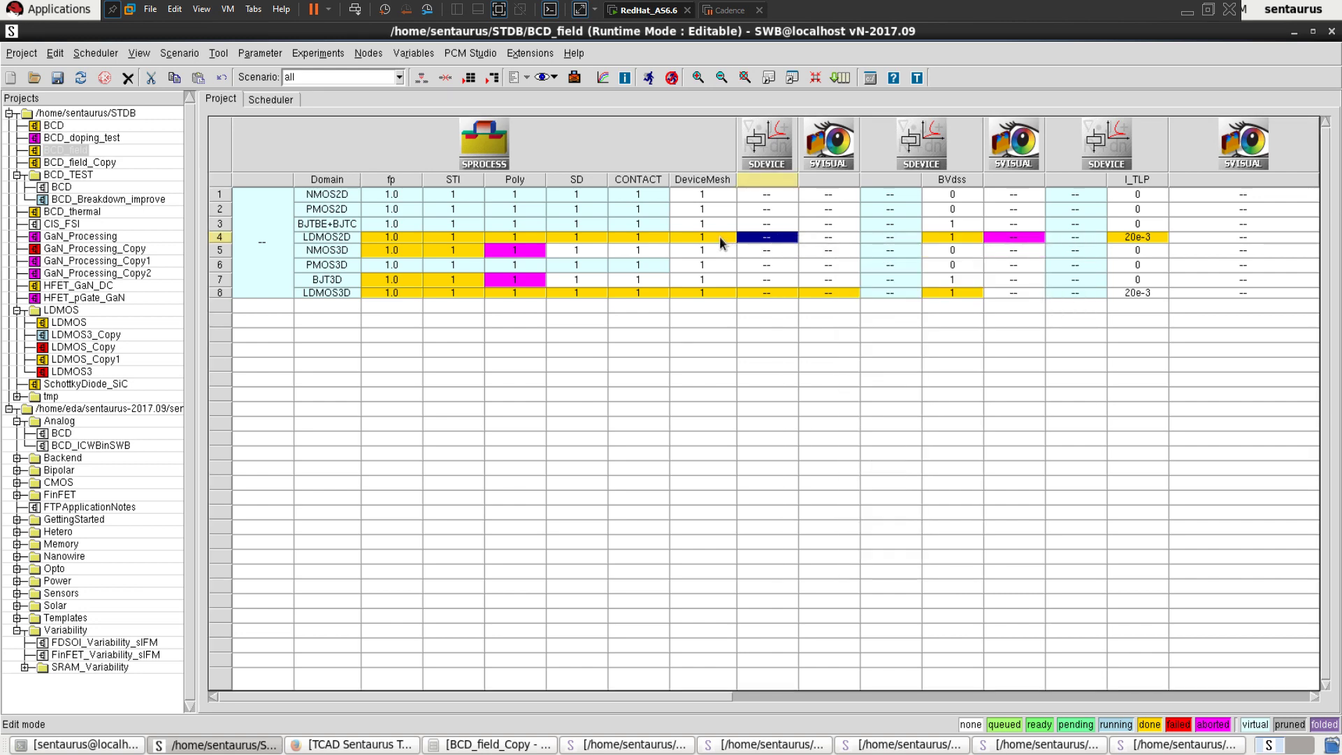
# Open n53_fps.tdr from the LDMOS2D experiment's DeviceMesh node in a new Sentaurus Visual instance.
pyautogui.rightClick(719, 236)
pyautogui.moveTo(833, 464)
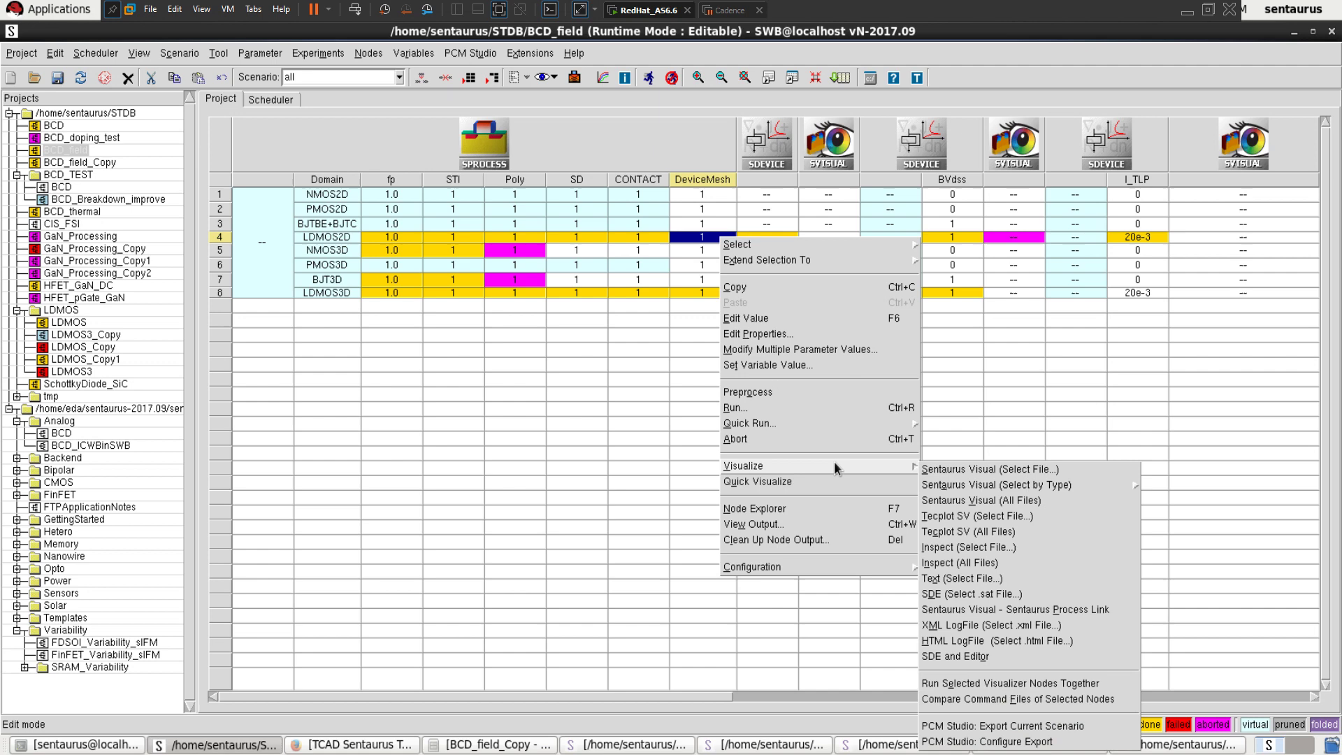
pyautogui.click(938, 470)
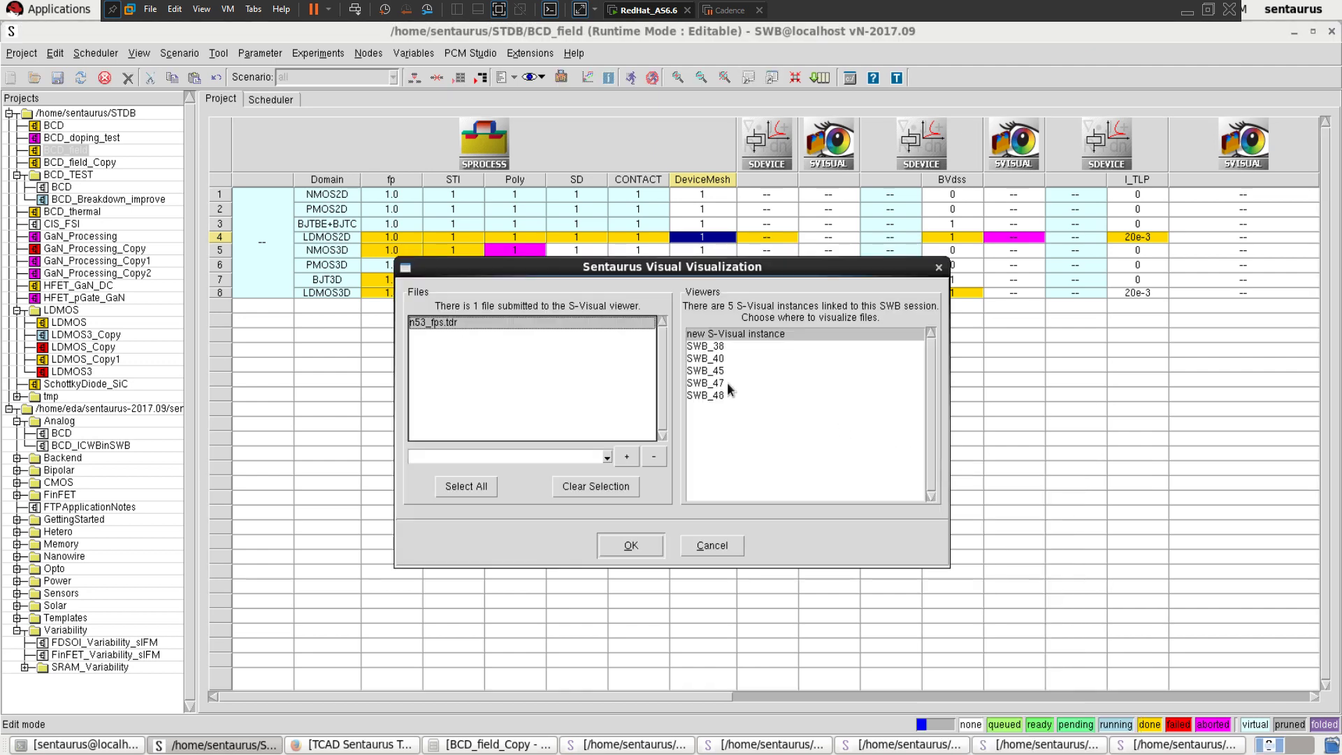
pyautogui.click(631, 543)
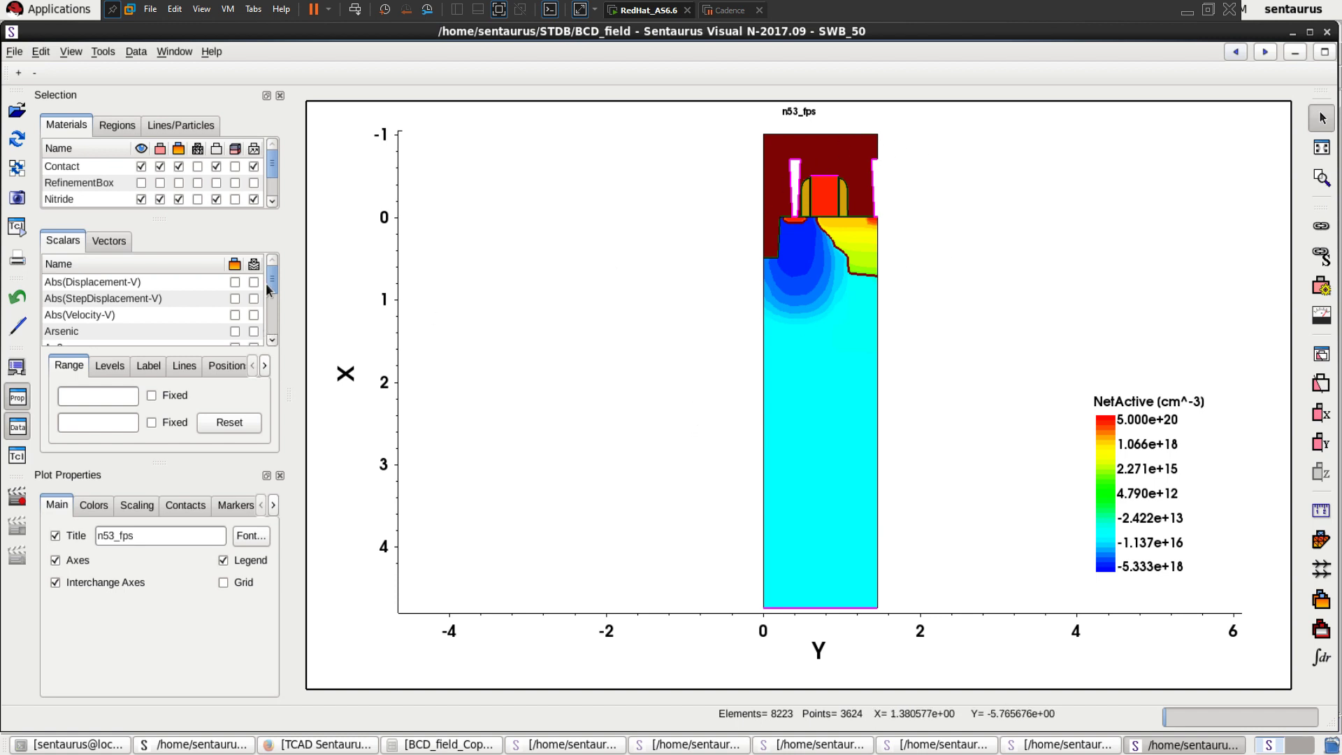
# Turn off the NetActive contour shading so the structure shows plain material colours, and enlarge the area around the gate.
pyautogui.moveTo(273, 290); pyautogui.dragTo(273, 332)
pyautogui.moveTo(271, 339); pyautogui.dragTo(271, 306)
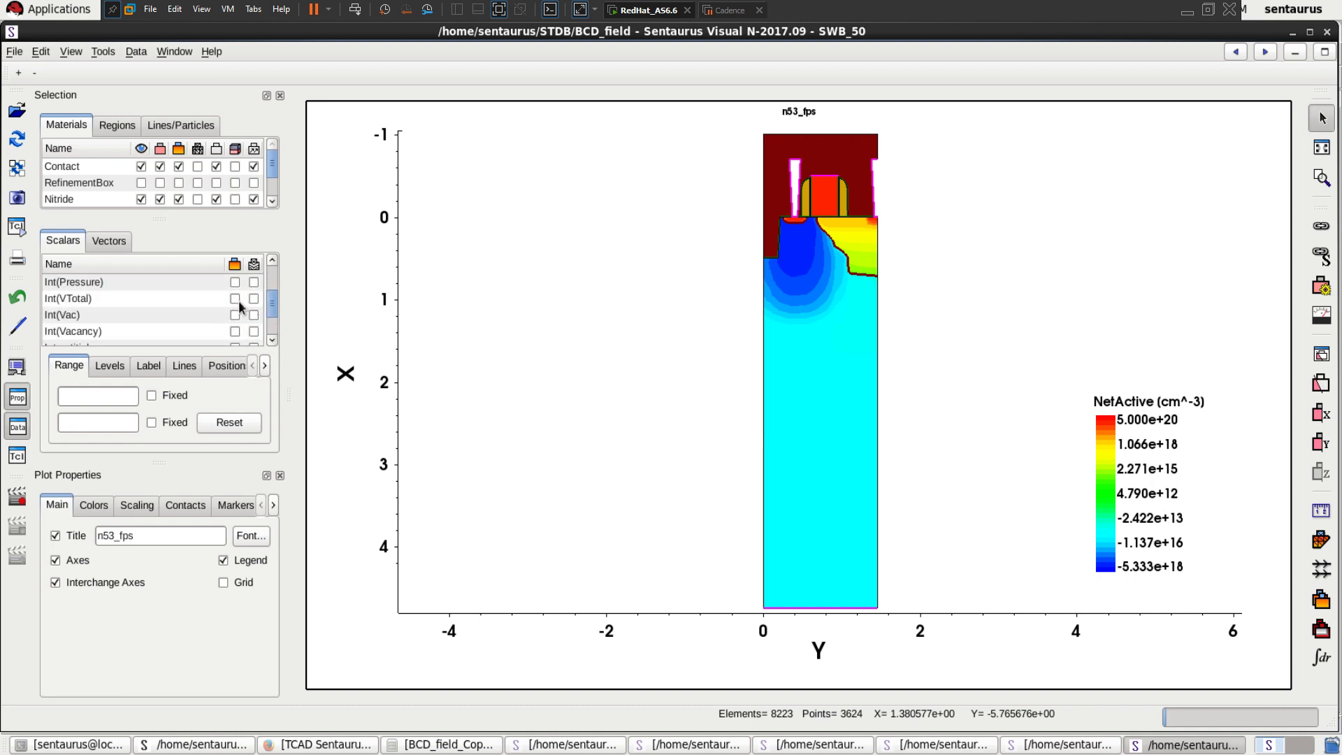
pyautogui.scroll(-1, 239, 301)
pyautogui.scroll(-2, 239, 306)
pyautogui.scroll(1, 239, 301)
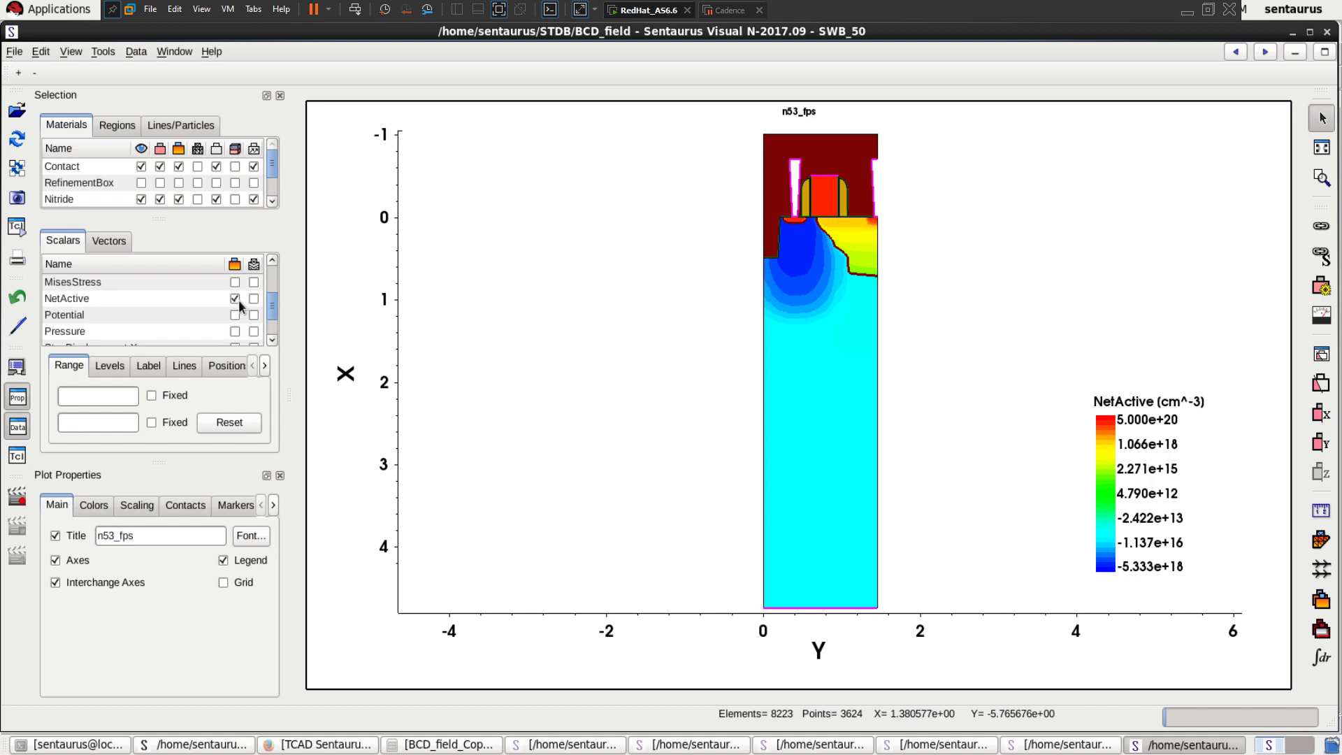
pyautogui.click(235, 299)
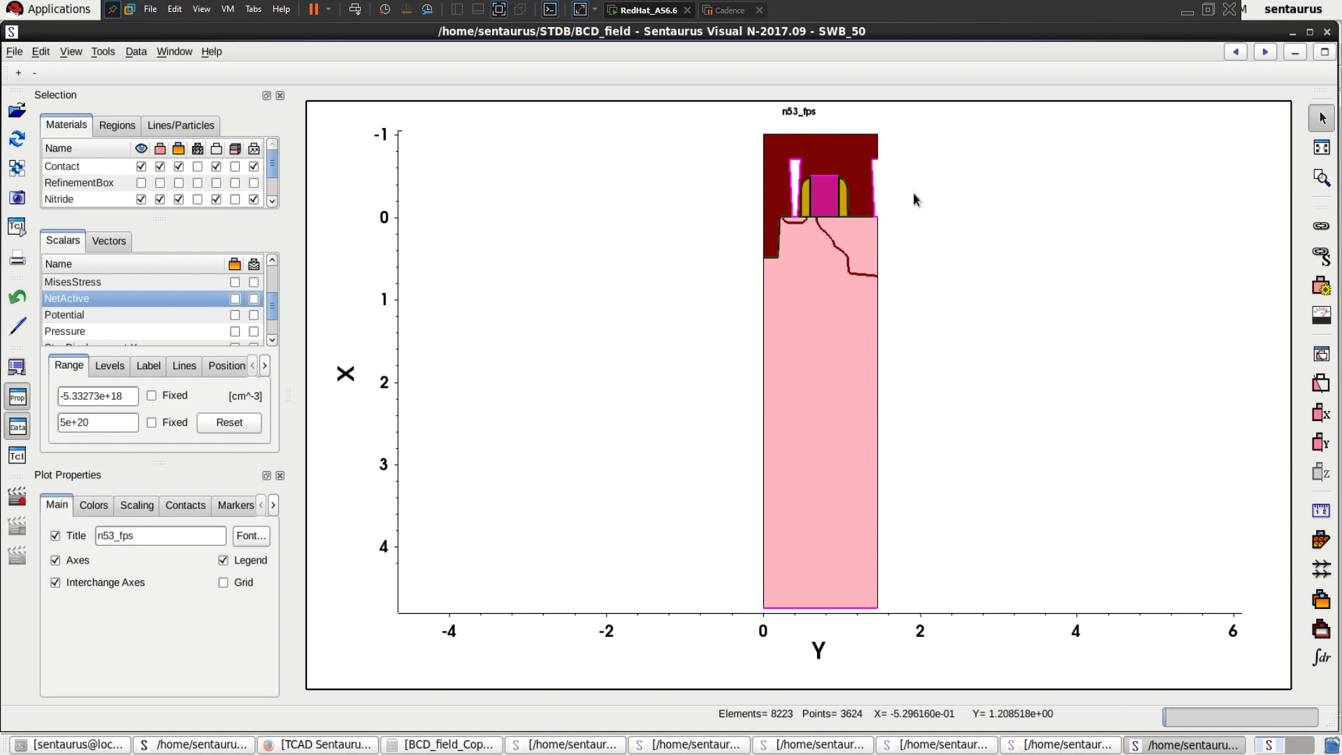
pyautogui.click(1321, 178)
pyautogui.moveTo(726, 124); pyautogui.dragTo(958, 286)
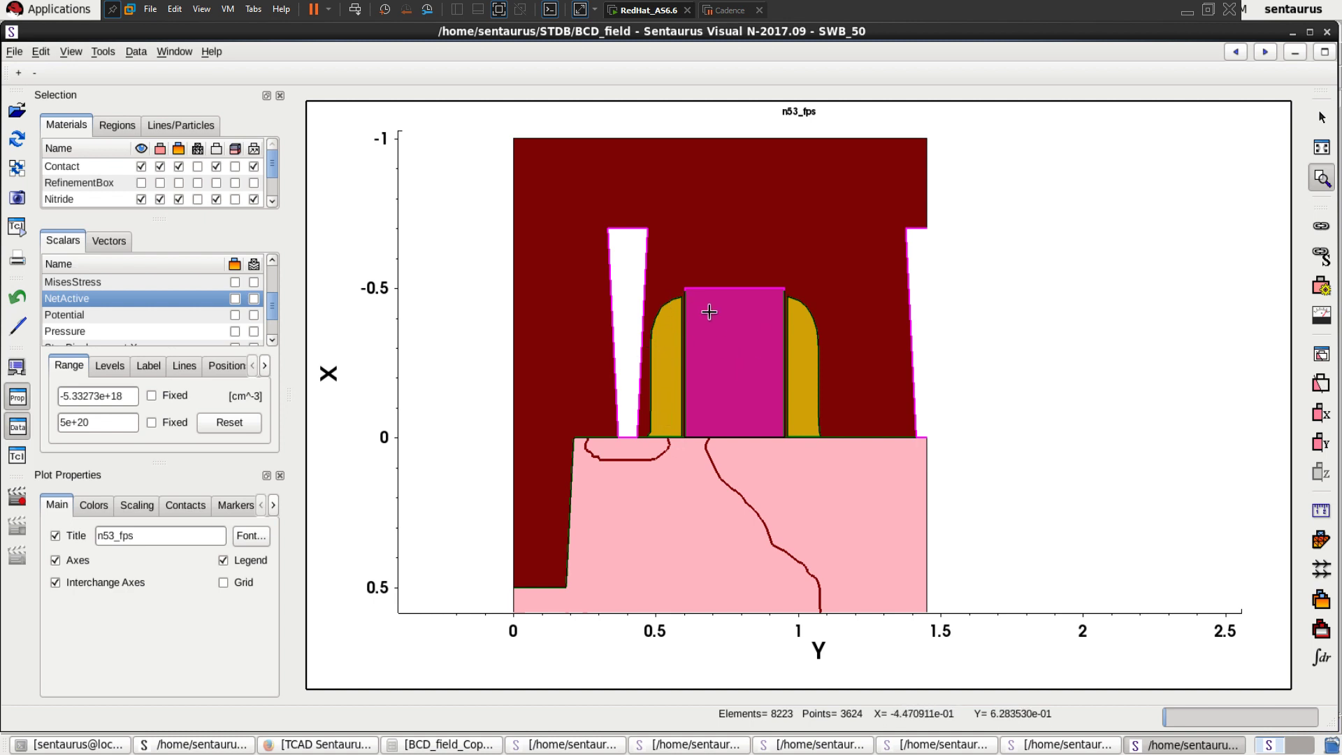
# Identify the Nitride_1.1 and Nitride_1.2 regions by hiding each in the plot and showing it again.
pyautogui.click(116, 127)
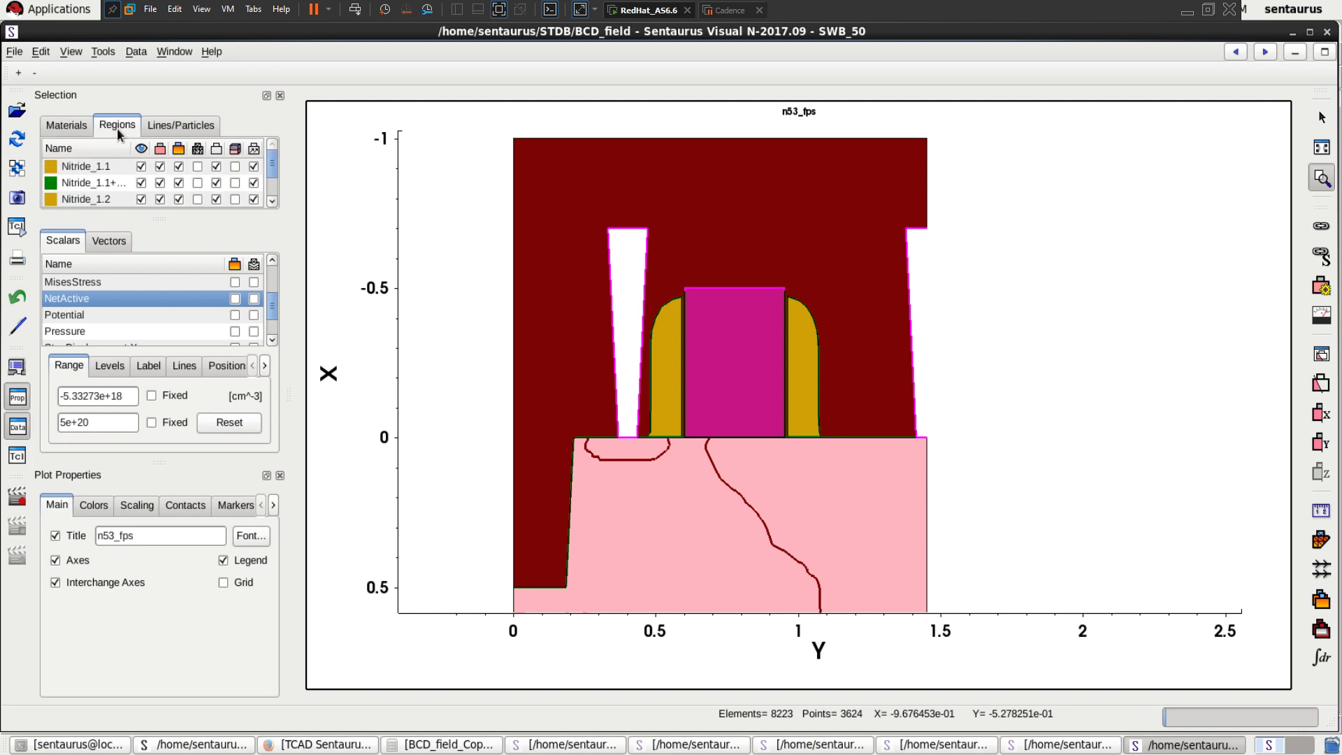
pyautogui.click(141, 166)
pyautogui.click(143, 167)
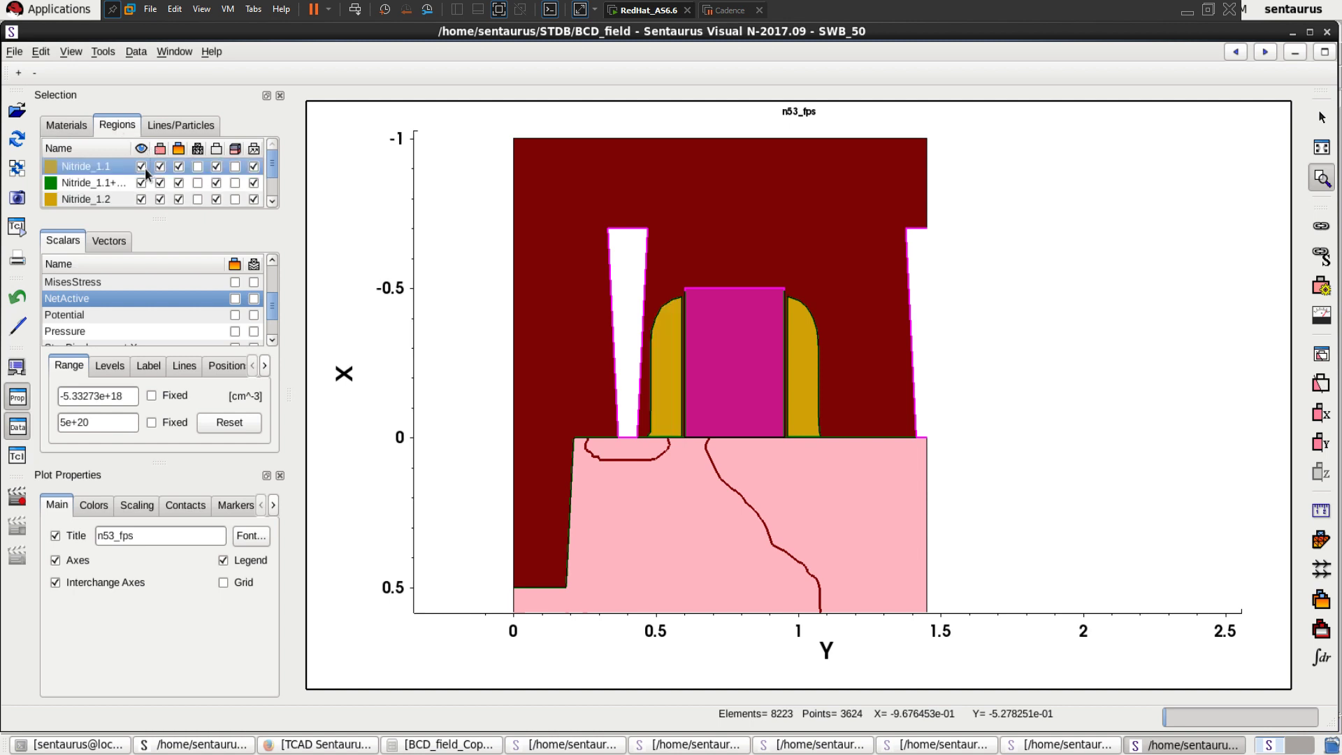
pyautogui.click(141, 197)
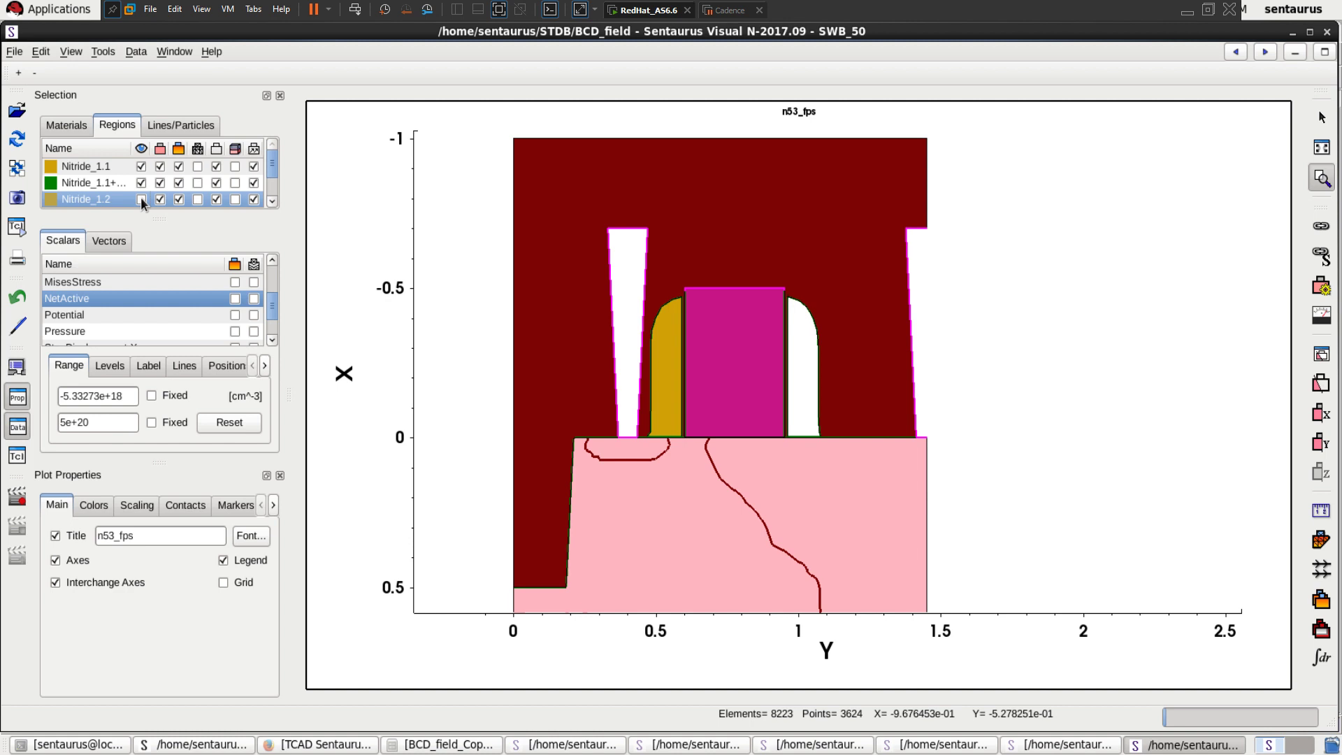
pyautogui.click(141, 197)
# Identify the PolySilicon_1 and Silicon_1 regions by hiding each in the plot and showing it again.
pyautogui.scroll(-3, 216, 166)
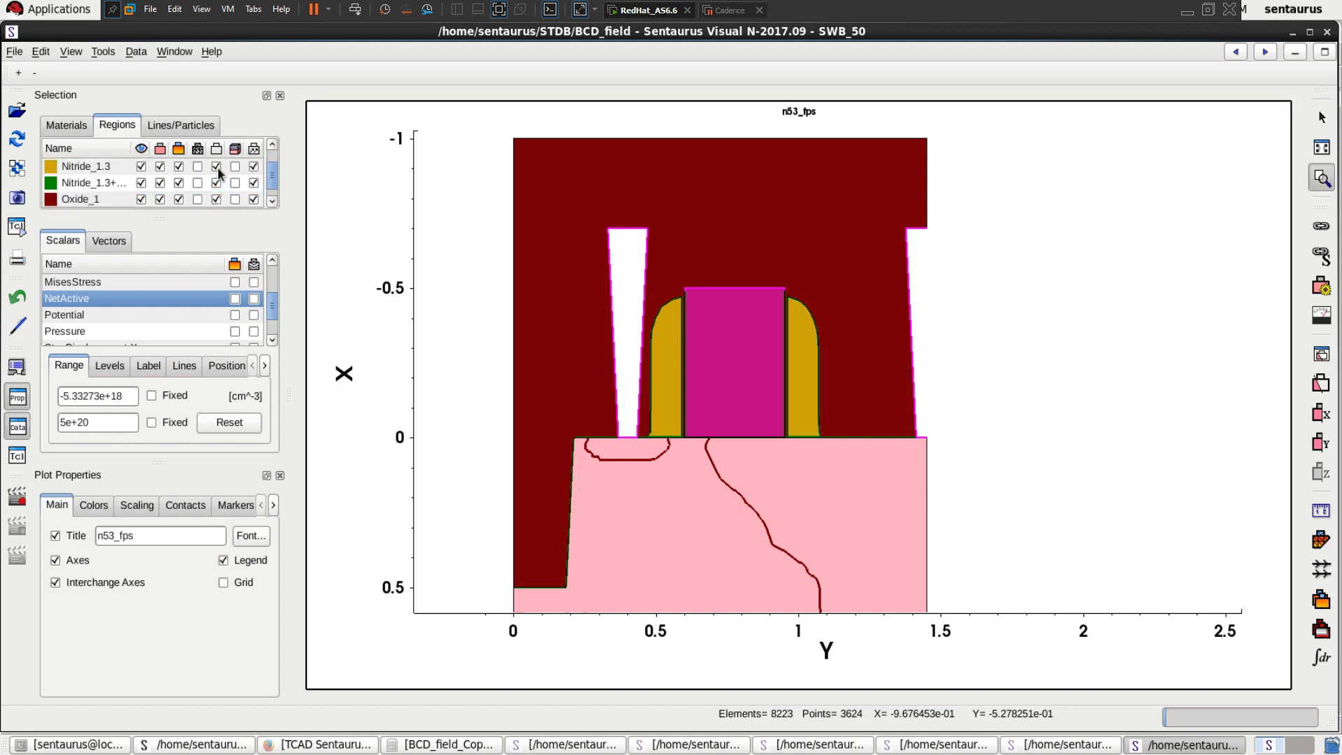
pyautogui.click(140, 198)
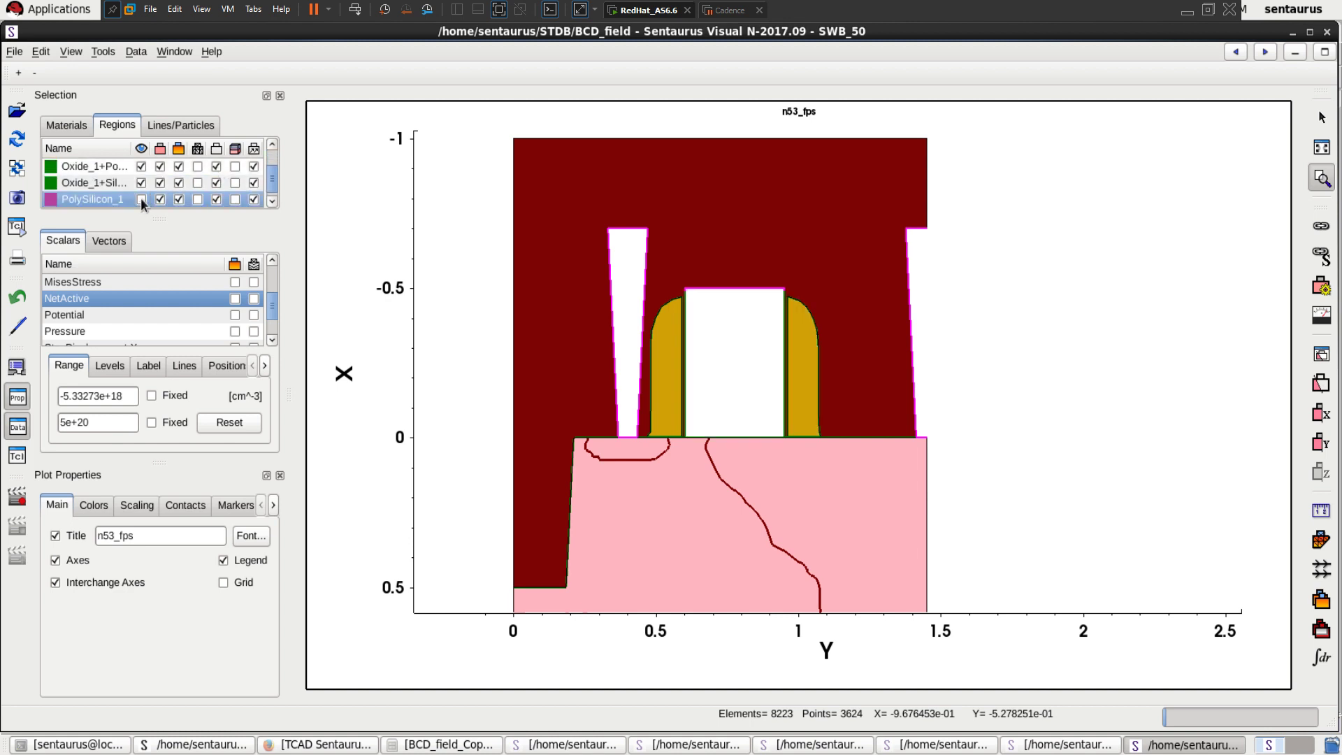
pyautogui.click(140, 199)
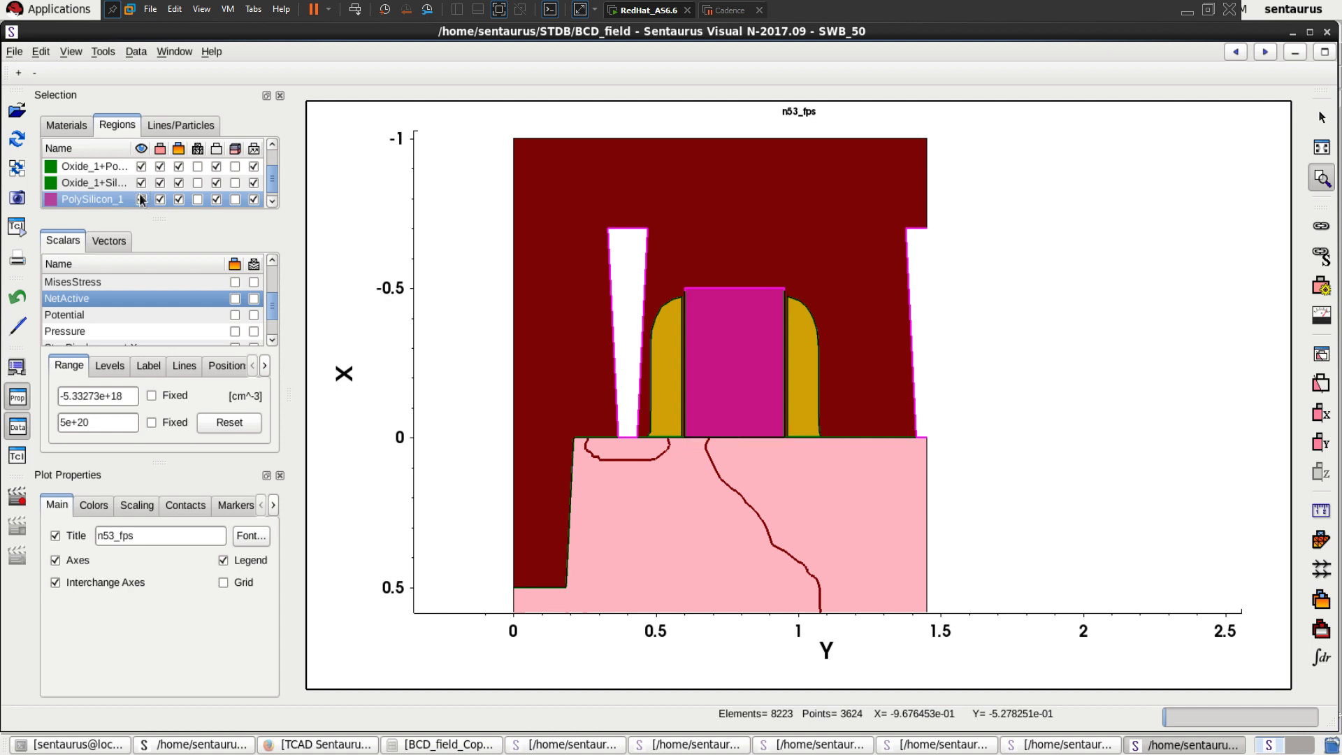
pyautogui.scroll(-2, 140, 192)
pyautogui.click(141, 183)
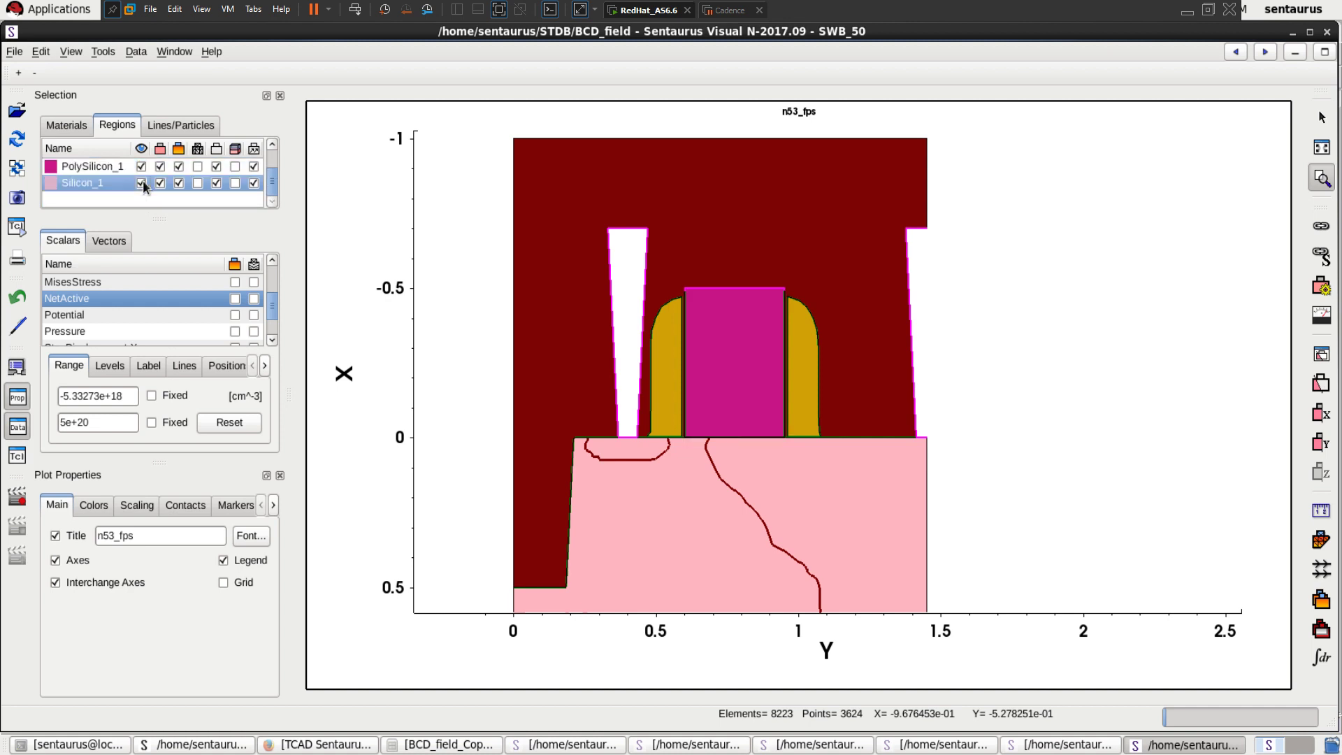
pyautogui.click(141, 183)
# Identify the Oxide_1 region by hiding it in the plot and showing it again.
pyautogui.scroll(3, 143, 180)
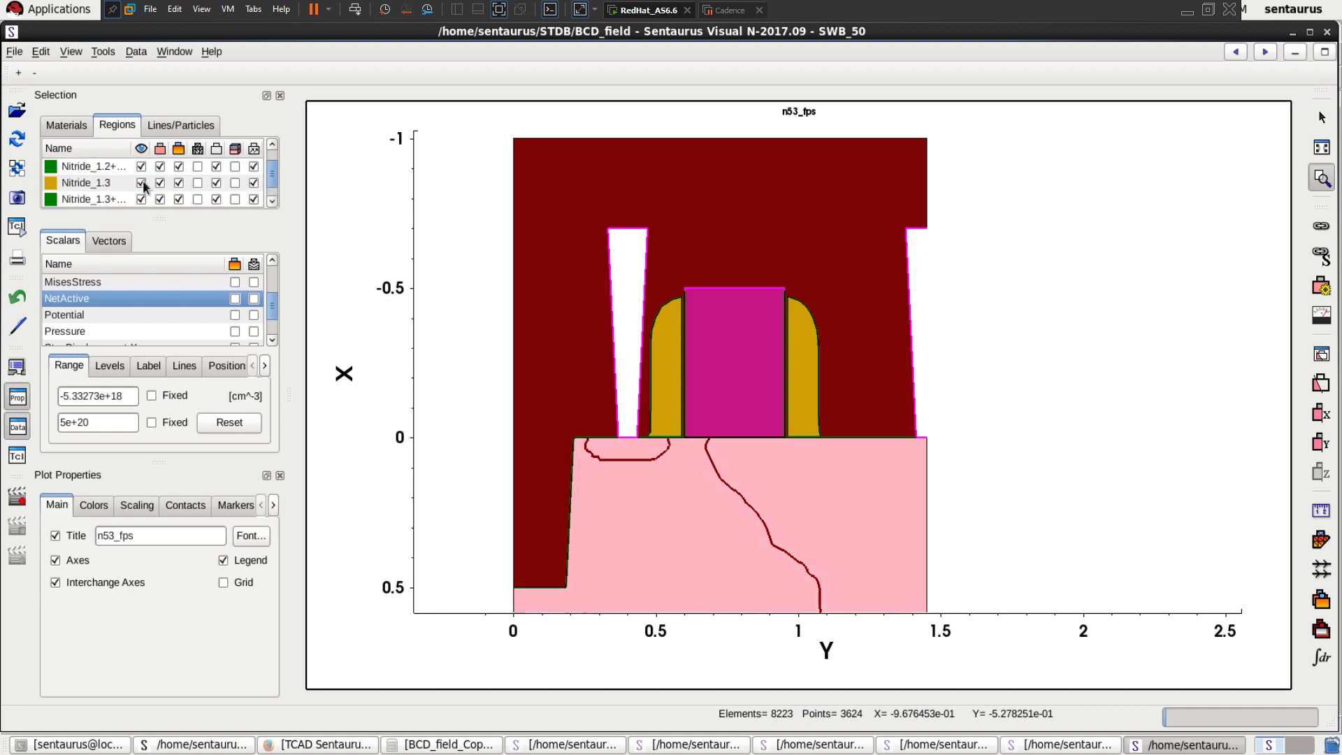
pyautogui.scroll(2, 143, 185)
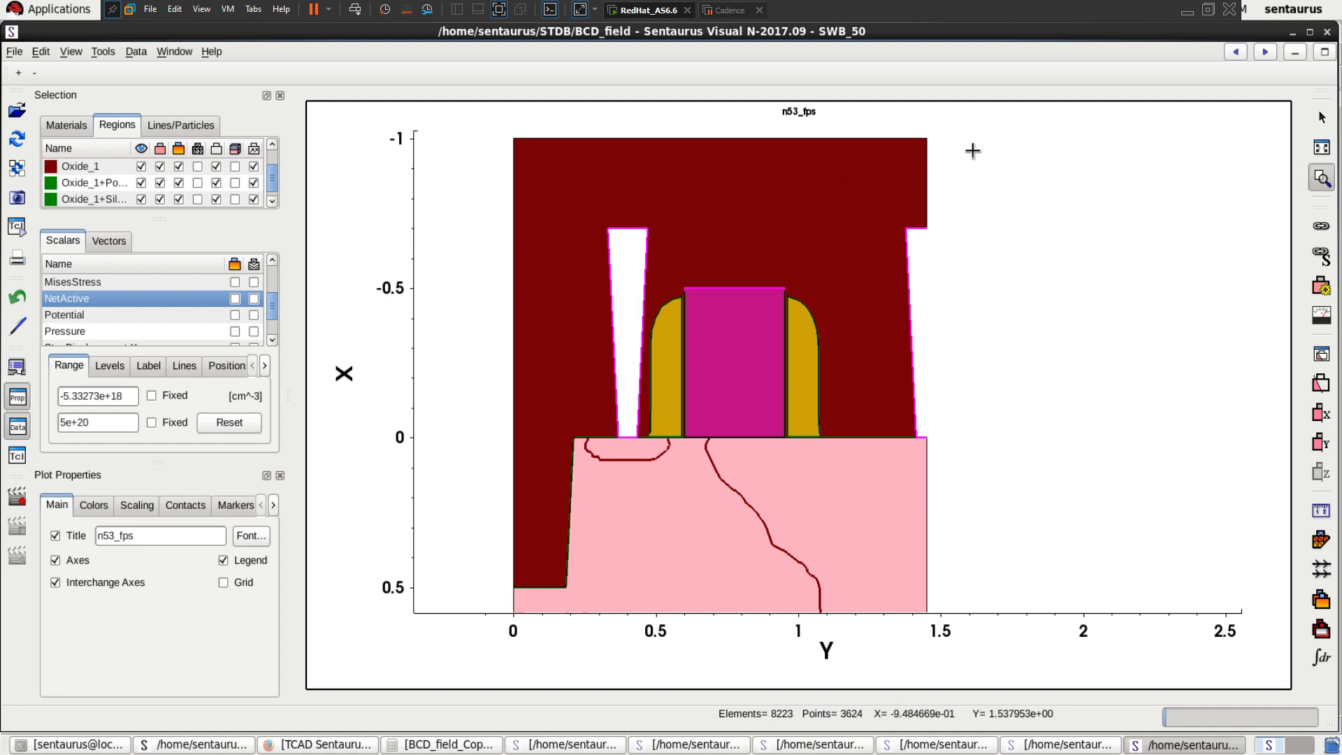
pyautogui.click(141, 167)
pyautogui.click(141, 166)
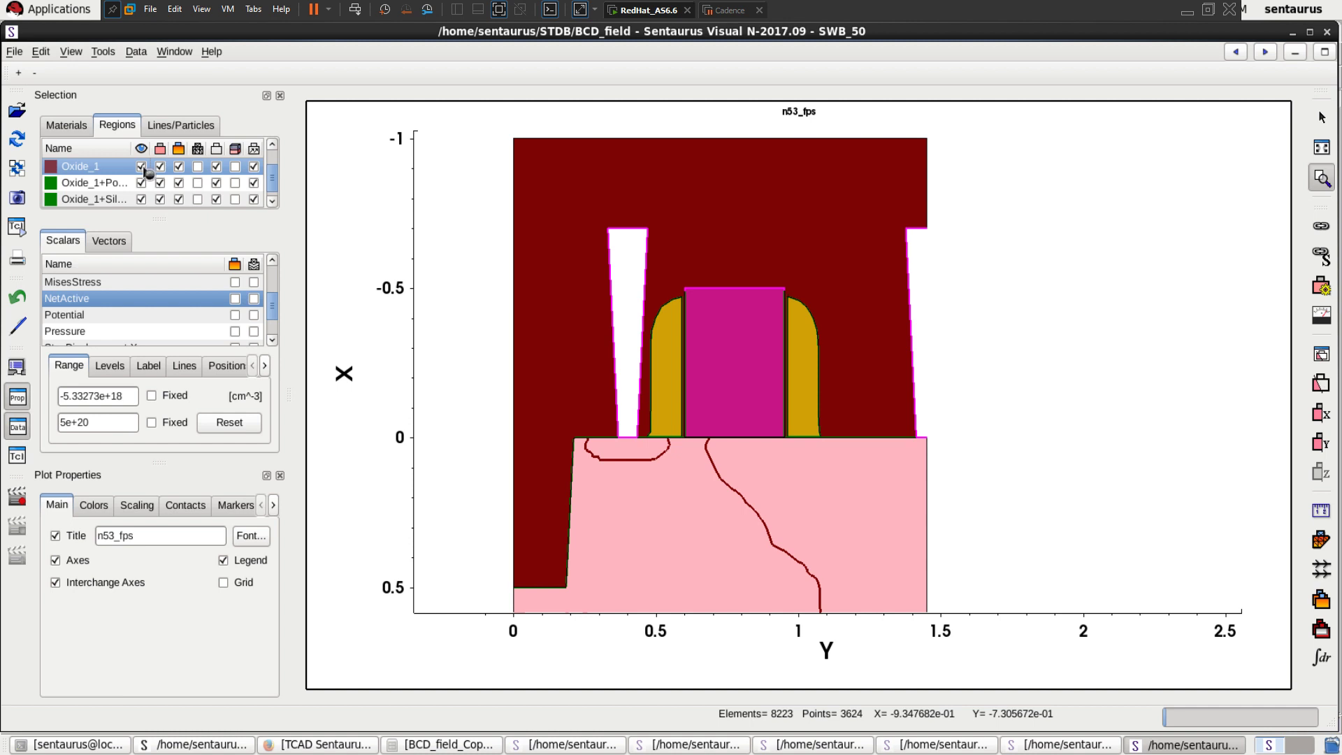
pyautogui.click(142, 166)
pyautogui.click(141, 167)
# Display the mesh on the Oxide_1 and Silicon_1 regions and inspect it around the gate and down into the substrate.
pyautogui.click(198, 166)
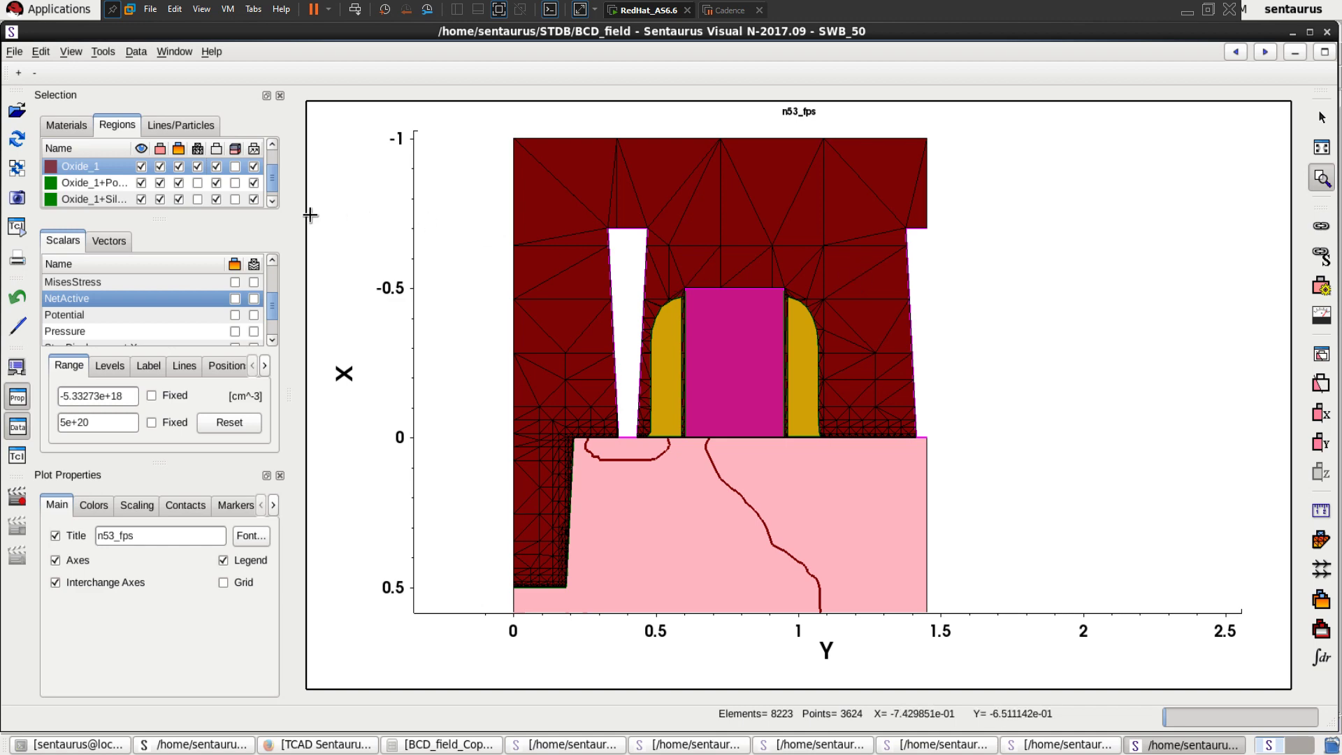
pyautogui.scroll(-1, 197, 184)
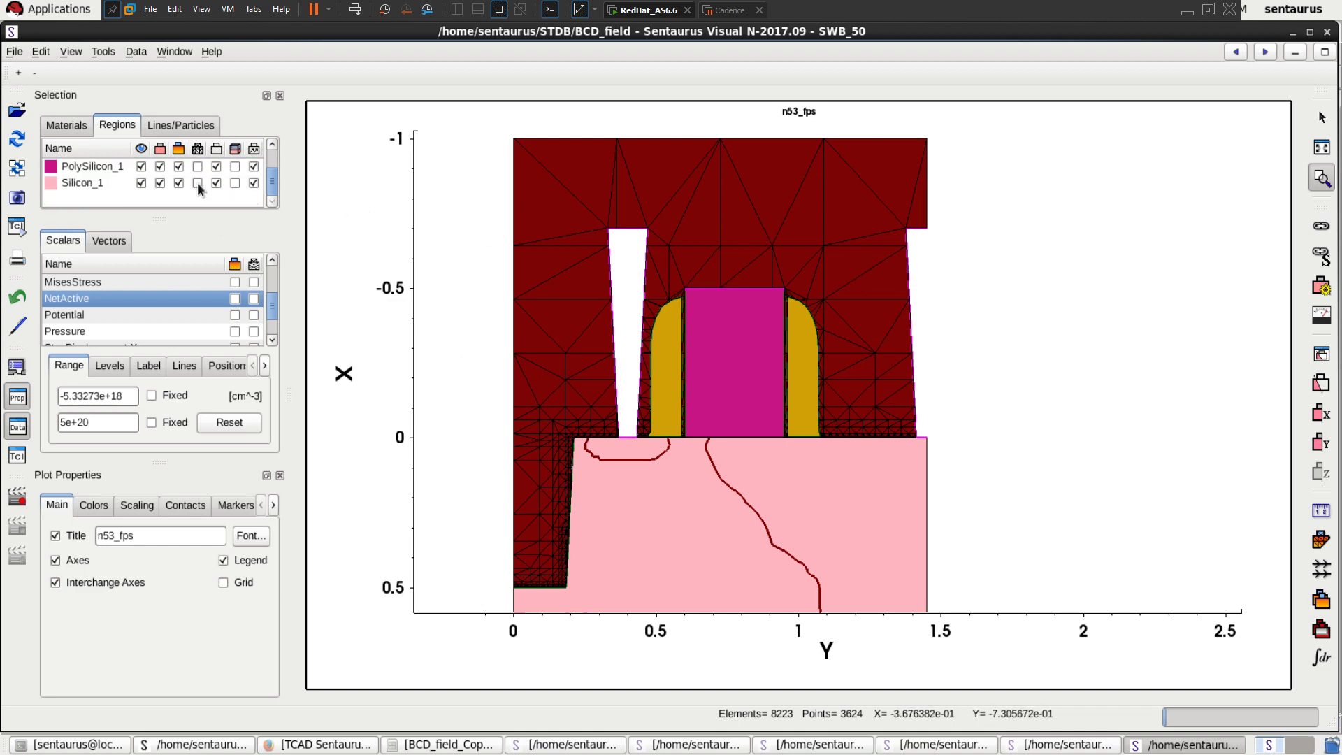
pyautogui.click(197, 182)
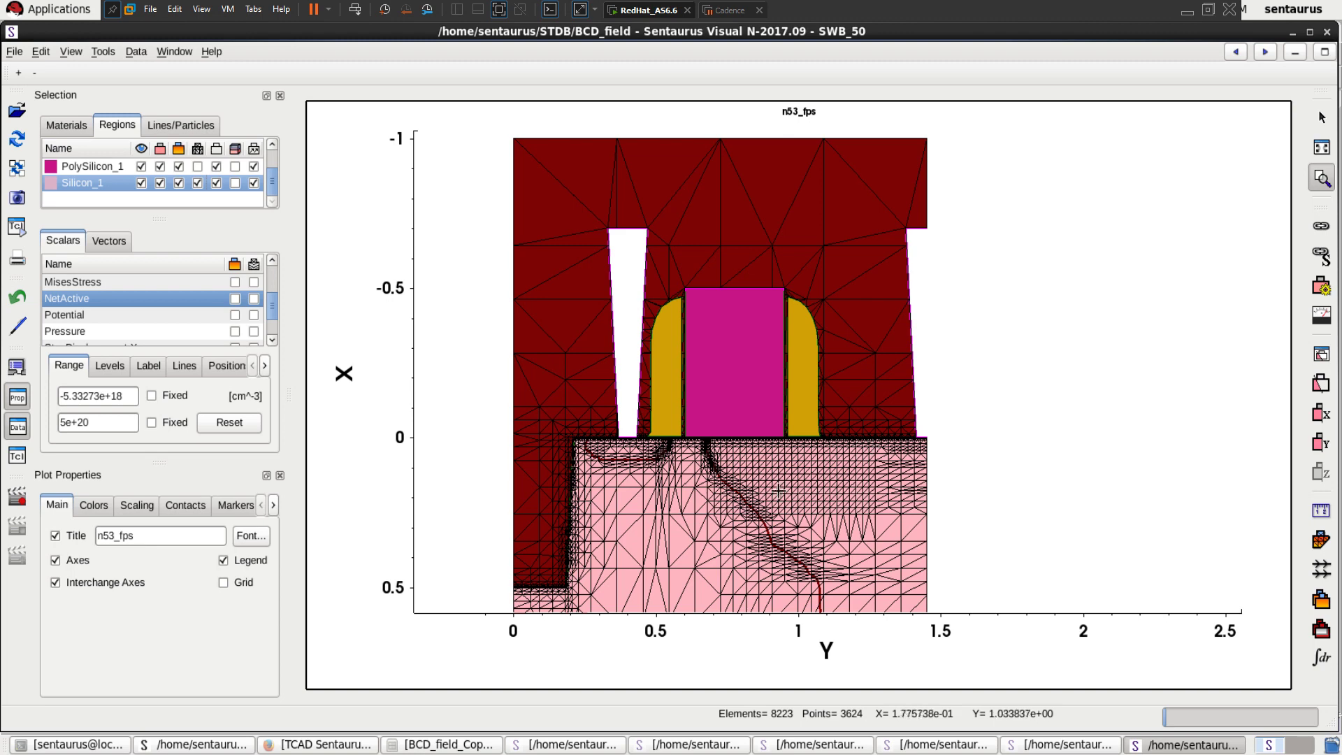
pyautogui.scroll(-4, 778, 491)
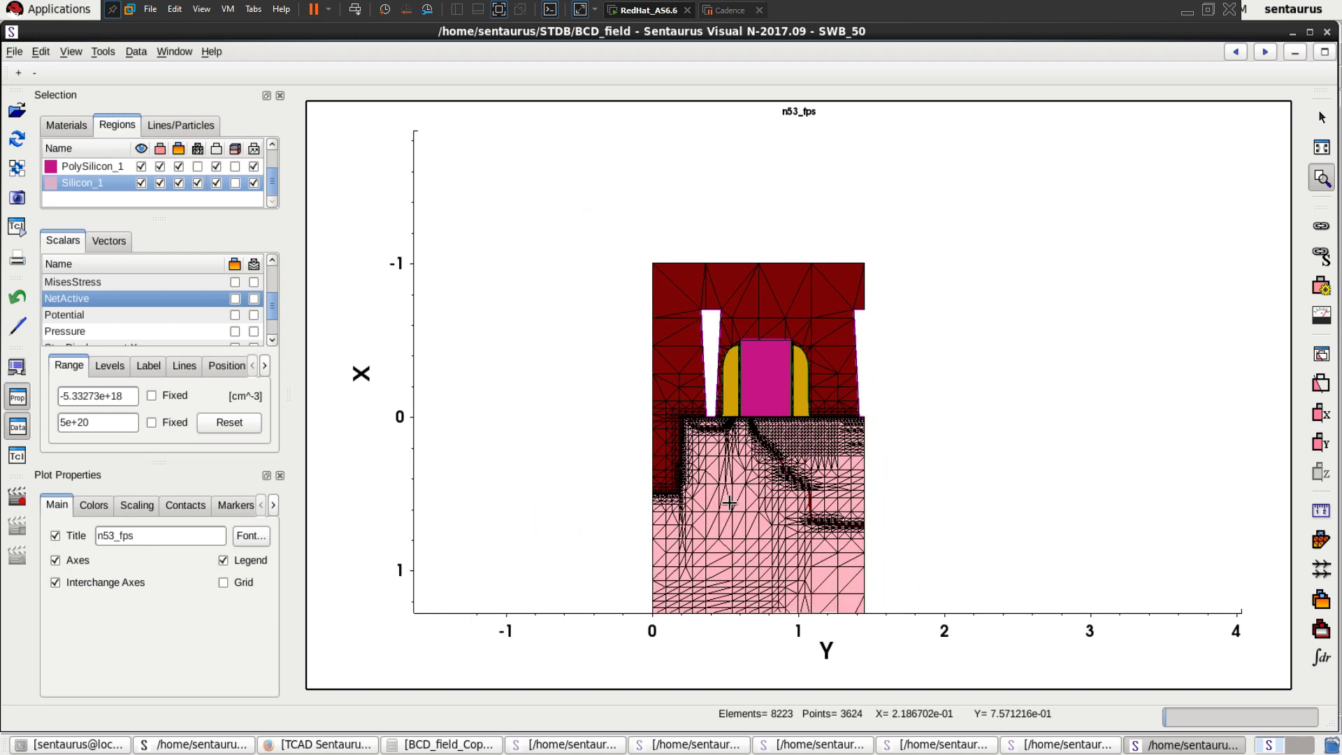
pyautogui.scroll(-3, 729, 504)
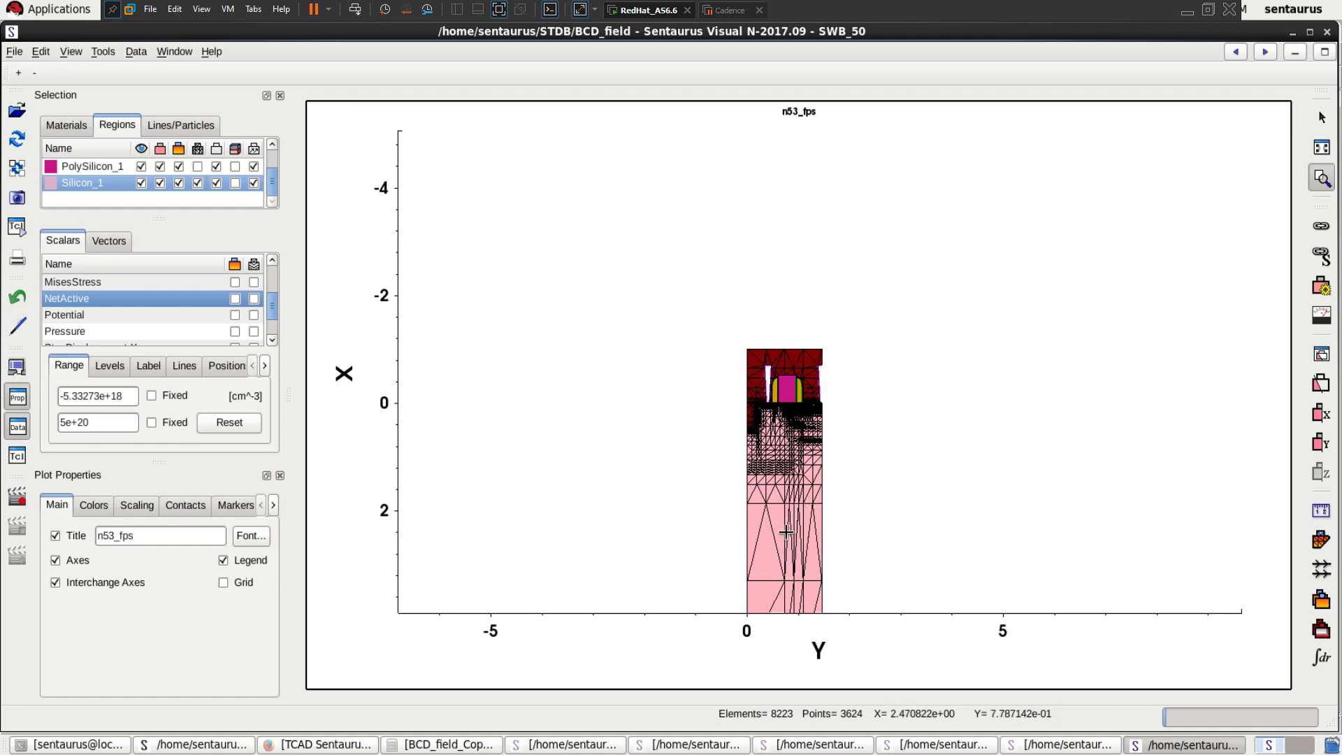
pyautogui.scroll(3, 774, 502)
pyautogui.scroll(2, 774, 503)
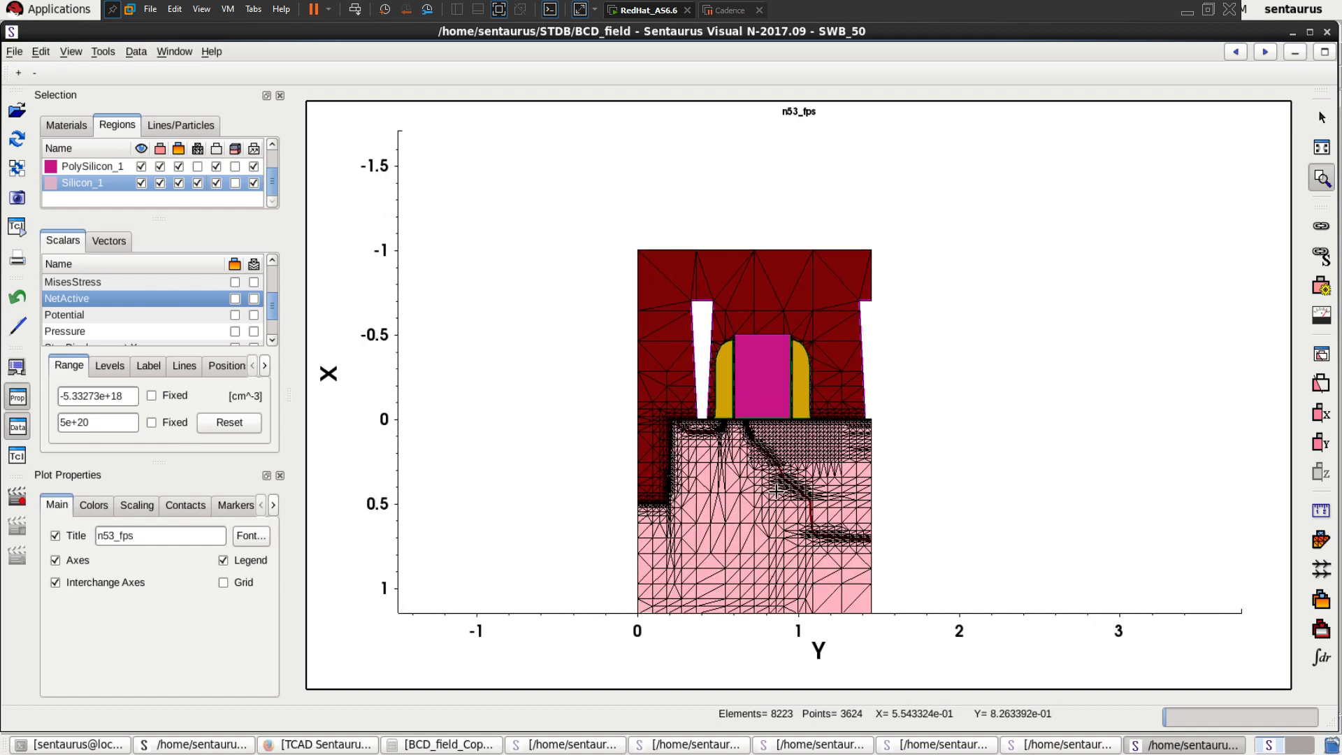
# Close the structure window and open IdVg_n61_des.plt from the LDMOS2D experiment's first SDEVICE node in a new Sentaurus Visual instance.
pyautogui.click(1327, 33)
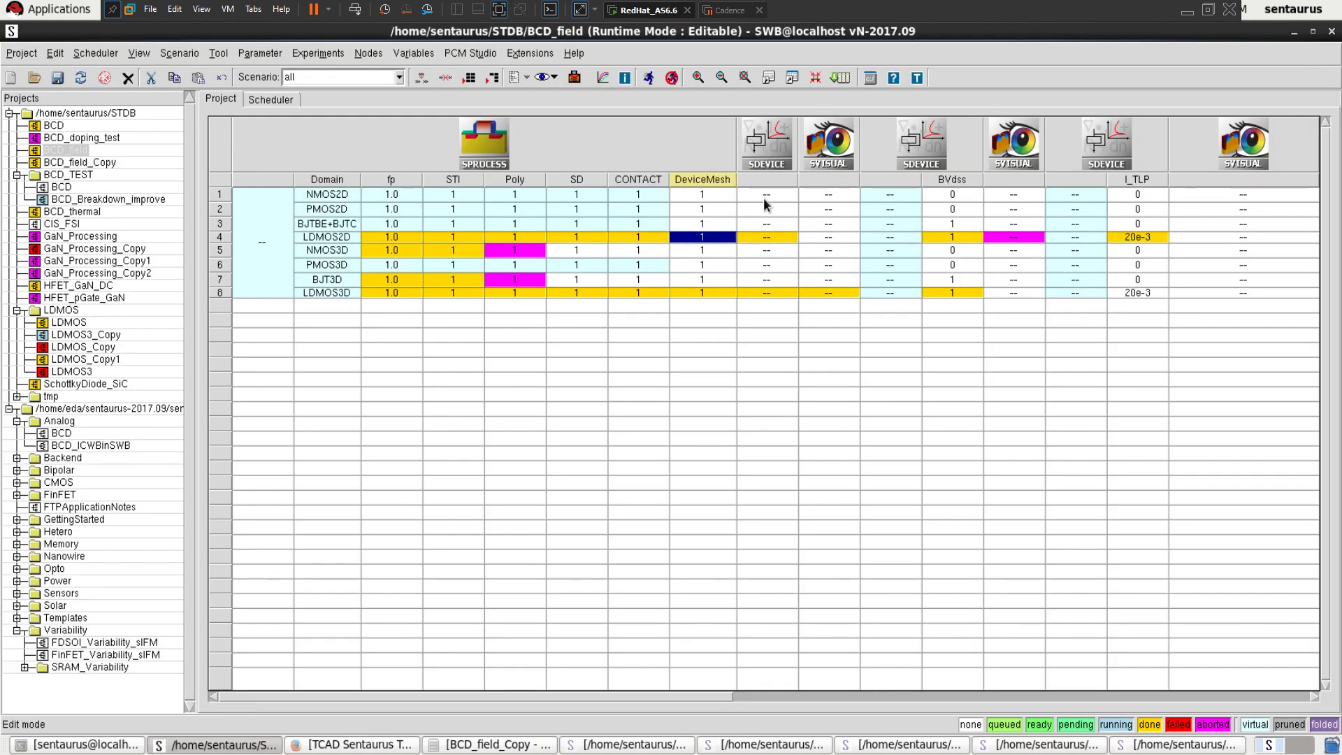
pyautogui.rightClick(771, 237)
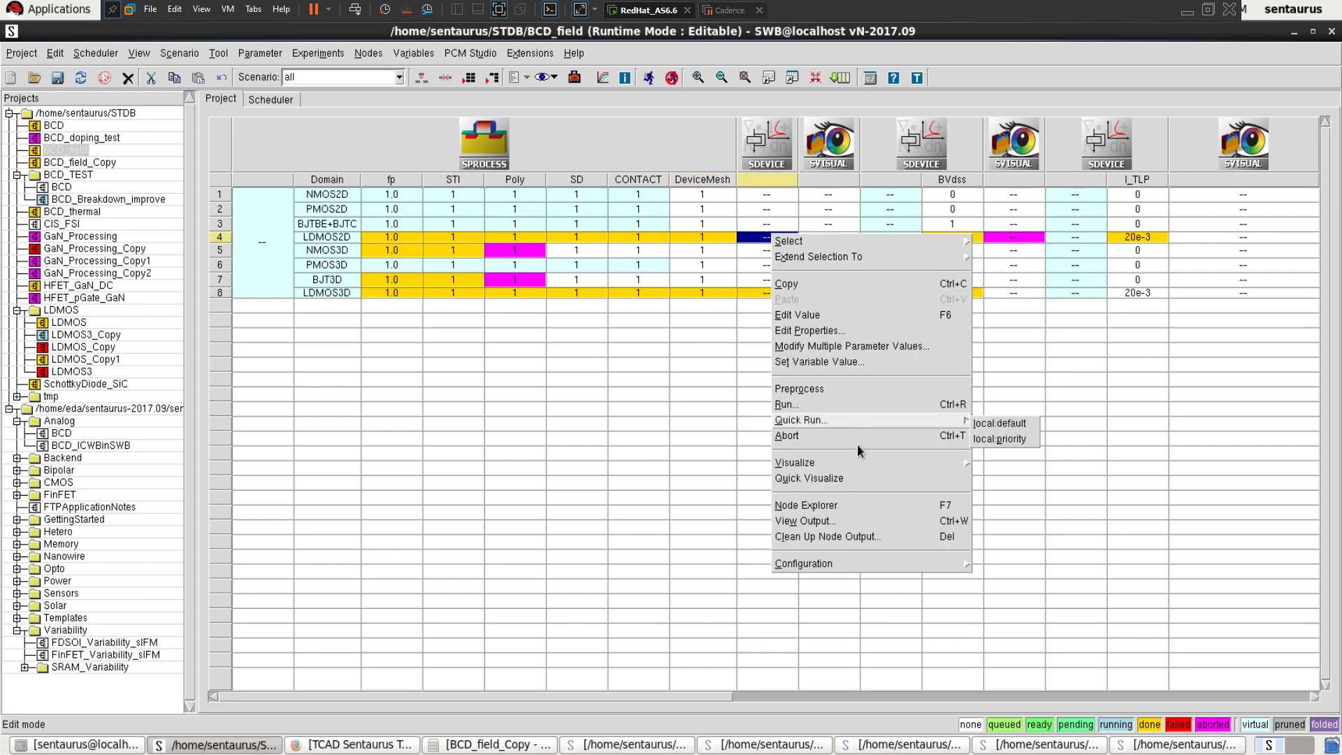
pyautogui.moveTo(855, 458)
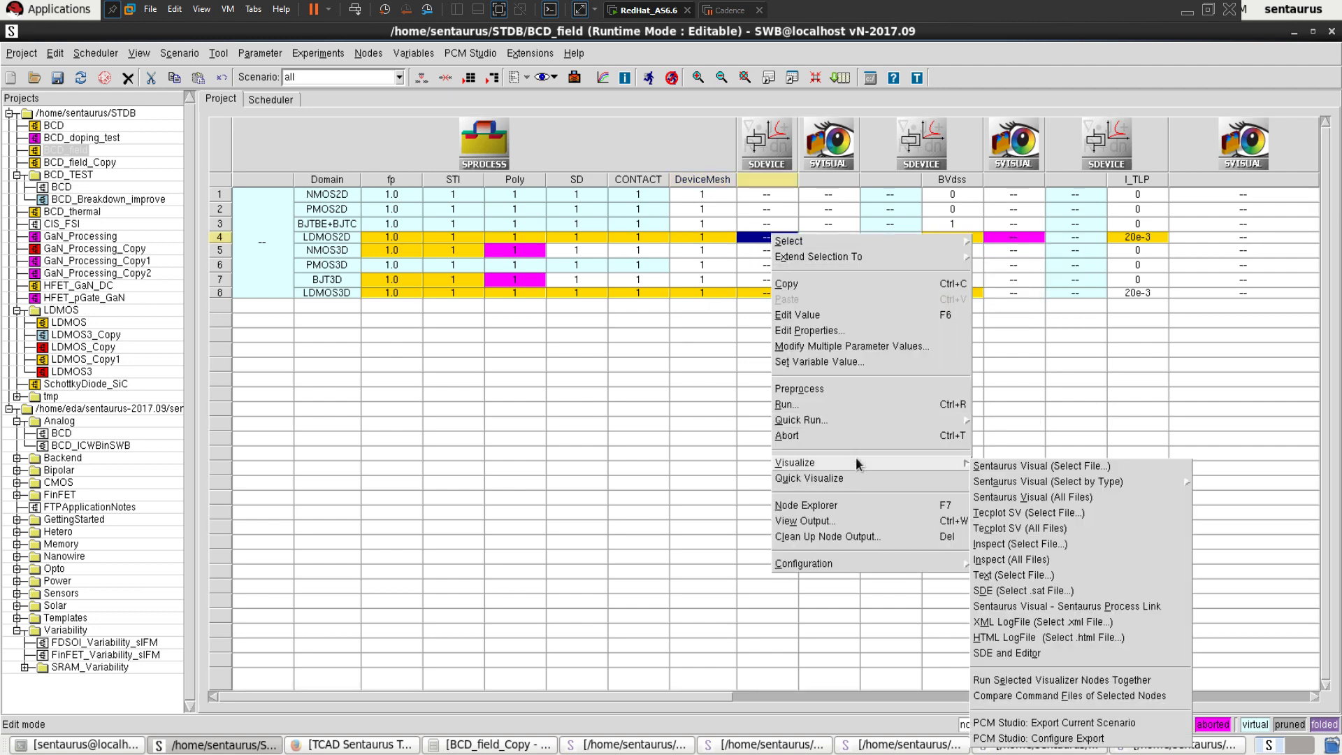
pyautogui.click(1000, 467)
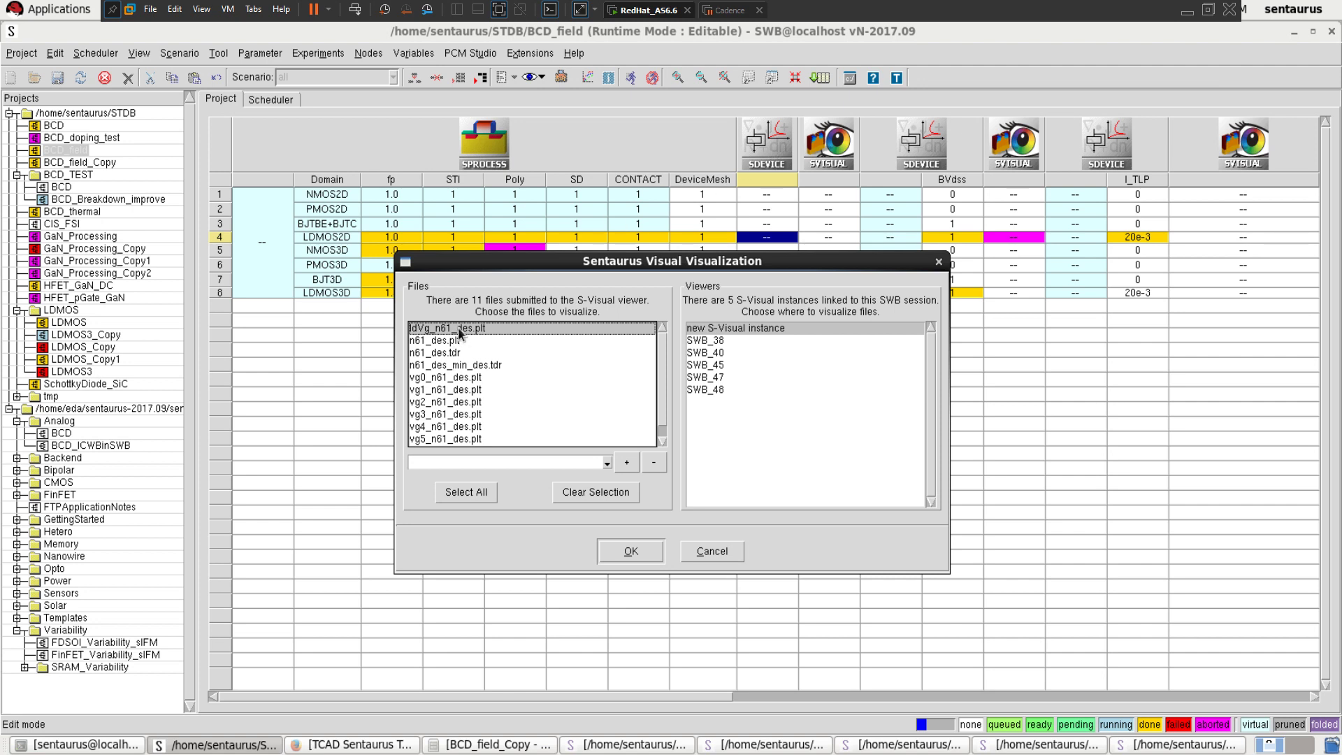
pyautogui.click(631, 551)
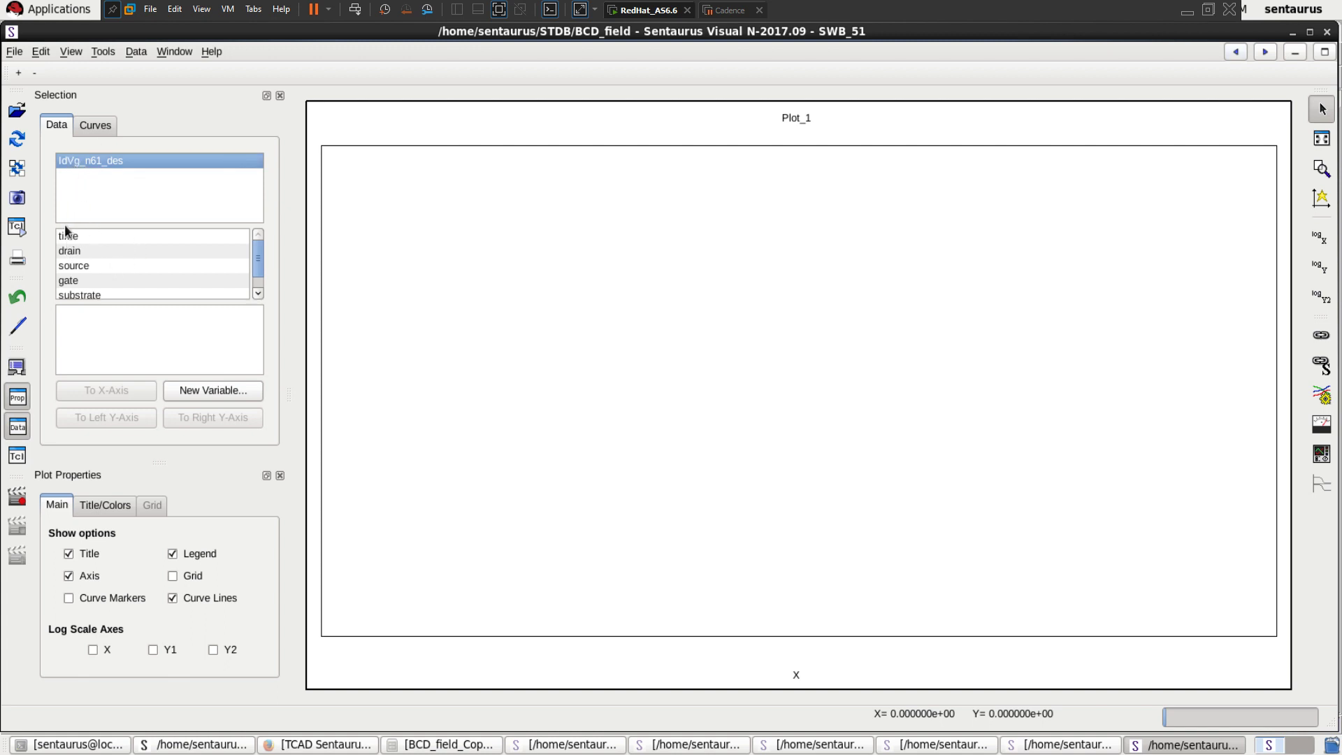
# Plot the drain TotalCurrent on the primary Y-axis against the gate OuterVoltage on the X-axis for IdVg_n61_des.
pyautogui.click(70, 280)
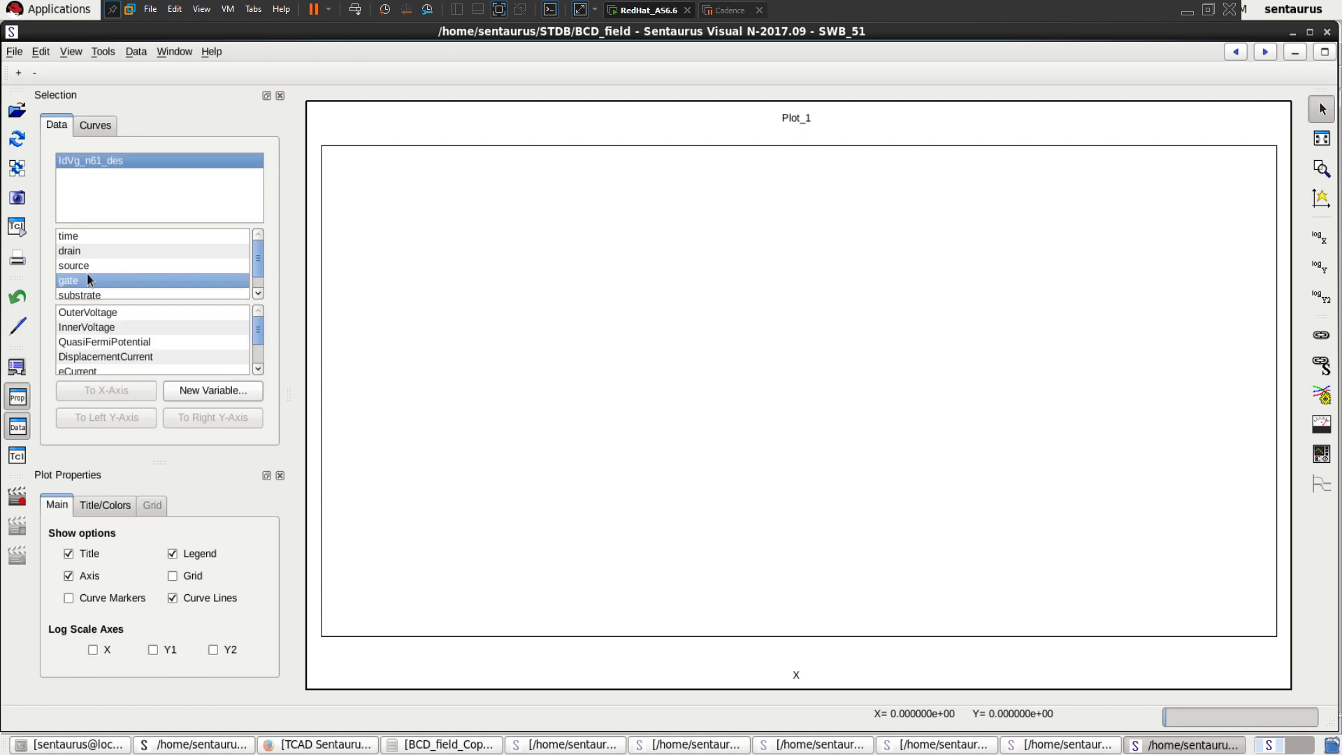
pyautogui.click(98, 313)
pyautogui.click(116, 390)
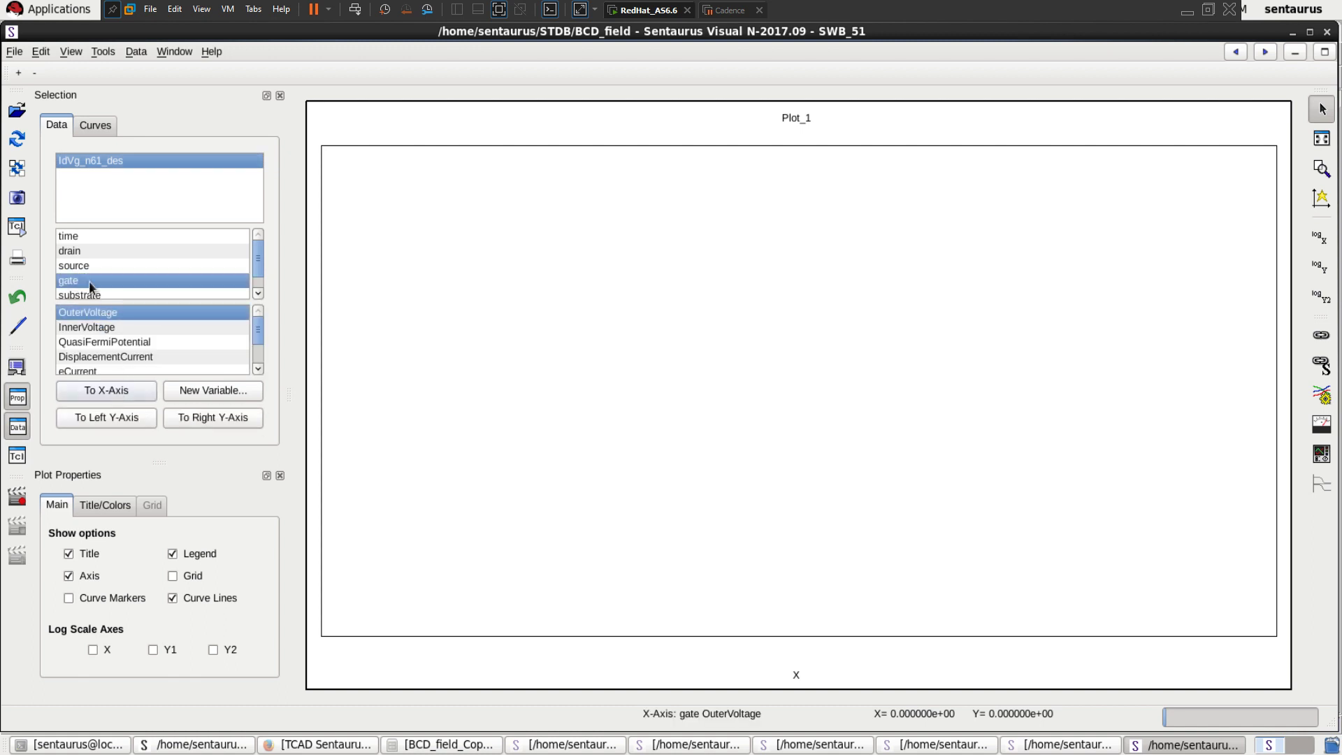
pyautogui.click(75, 249)
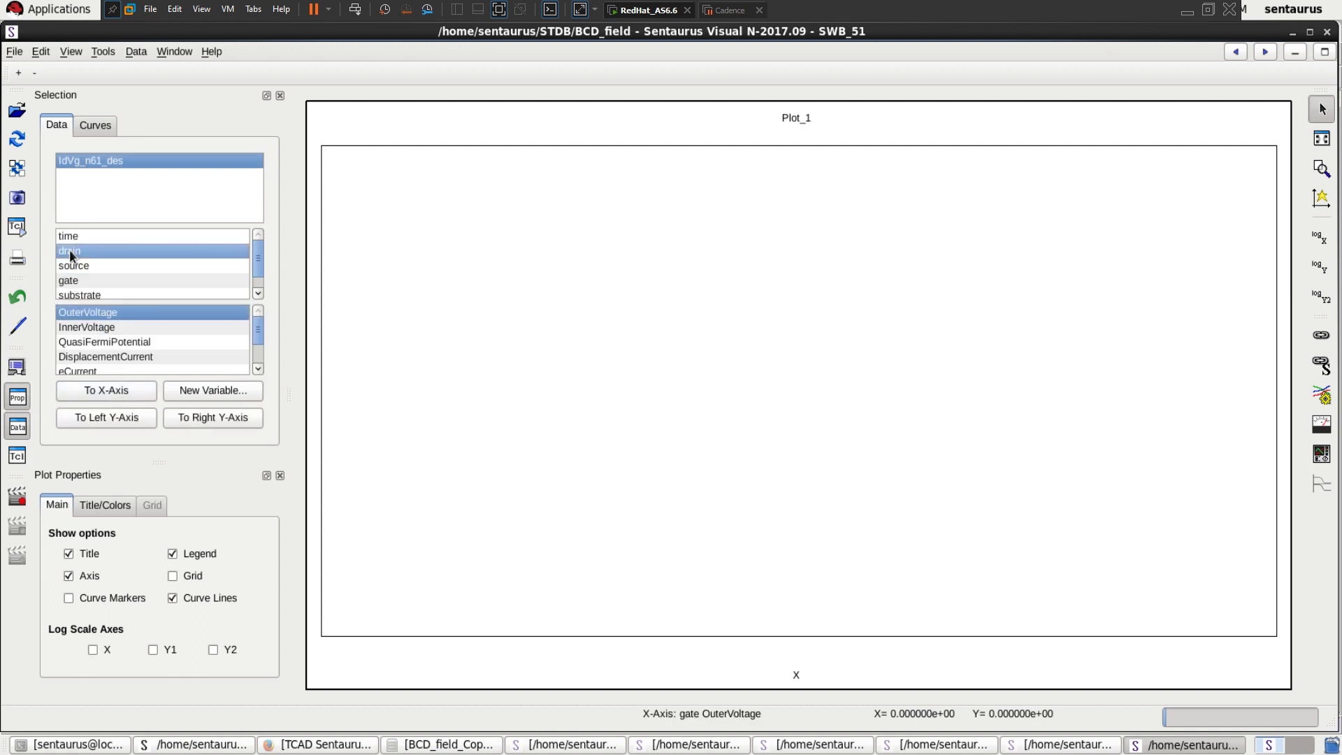
pyautogui.scroll(-2, 95, 343)
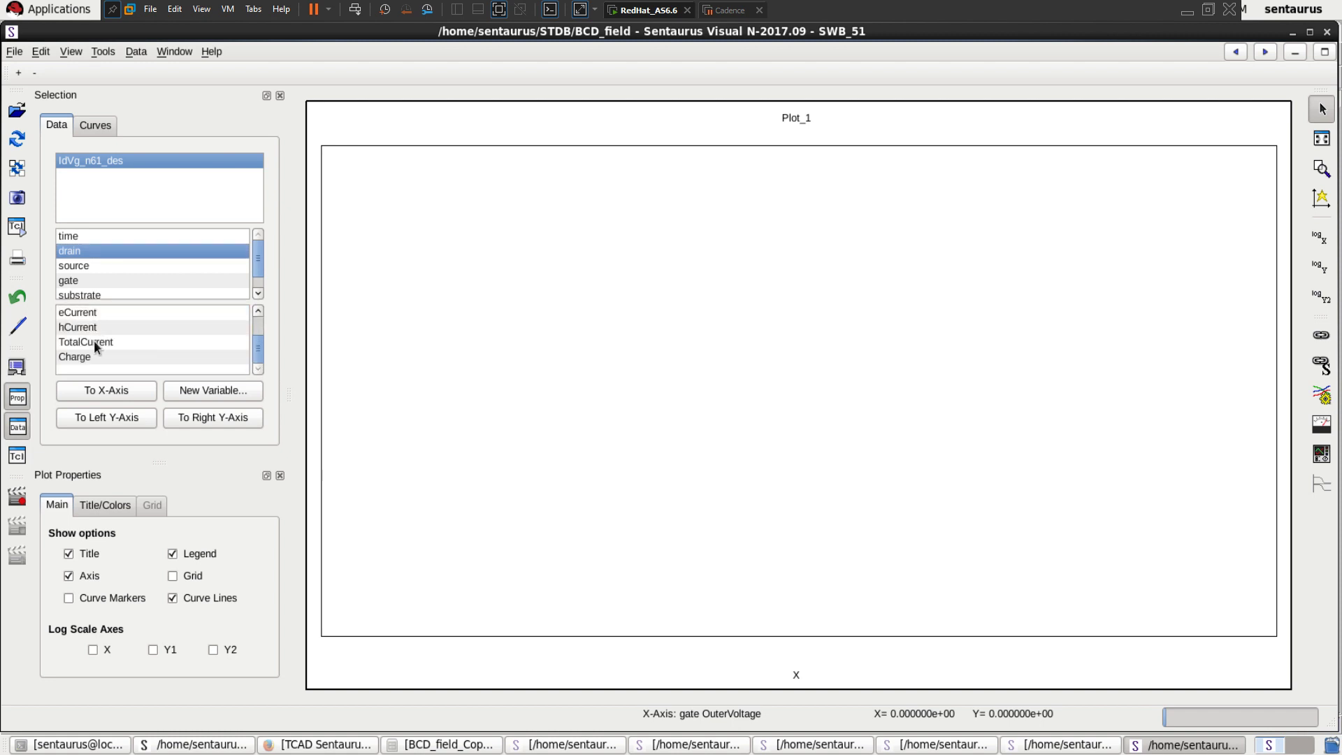
pyautogui.click(94, 341)
pyautogui.click(111, 420)
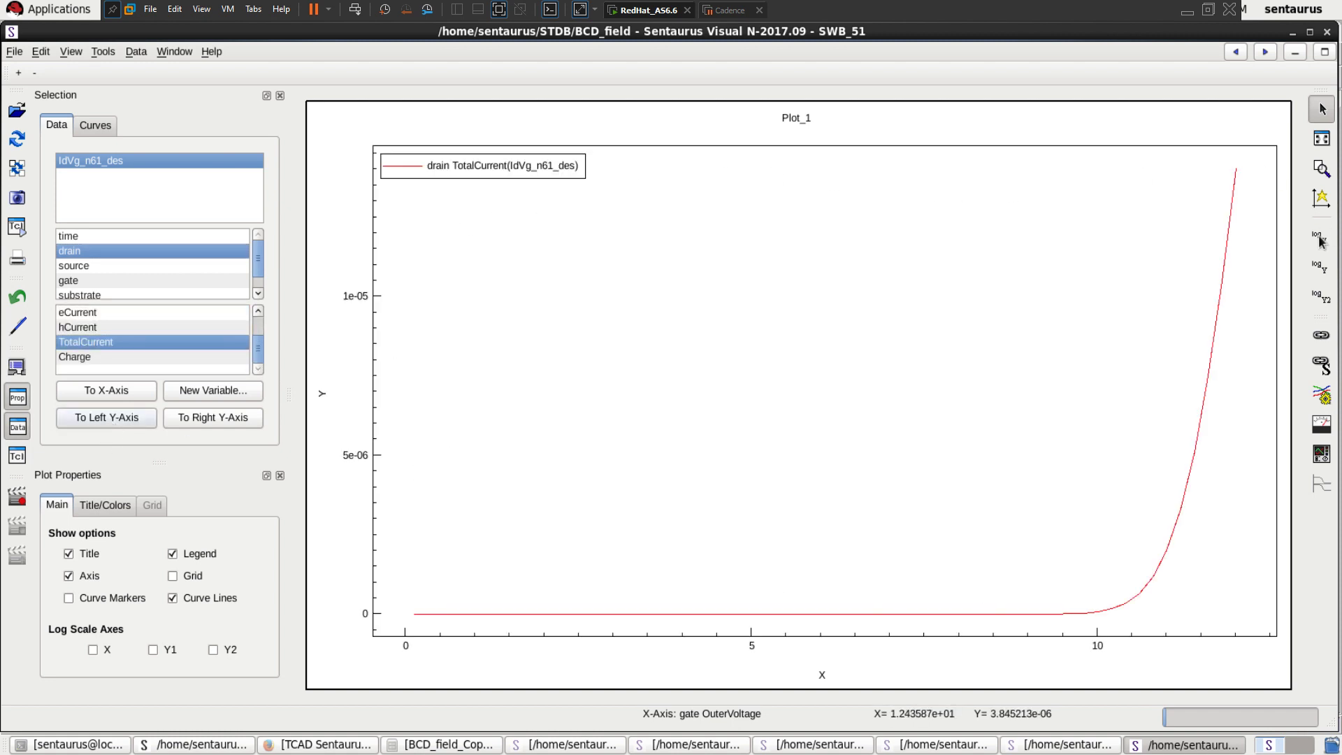
# Try exporting Curve_1 of Plot_1 as XY data as far as the save dialog, and cancel without saving.
pyautogui.click(138, 53)
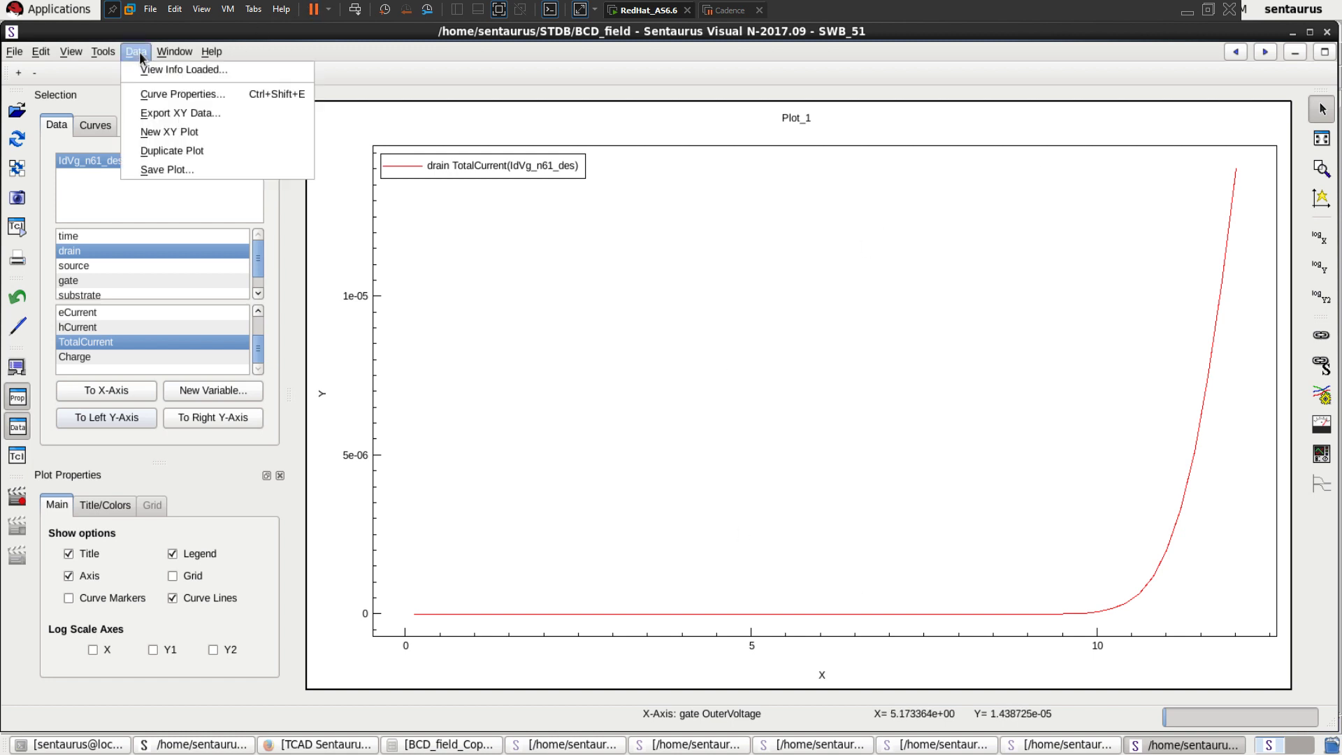
pyautogui.click(161, 114)
pyautogui.click(487, 242)
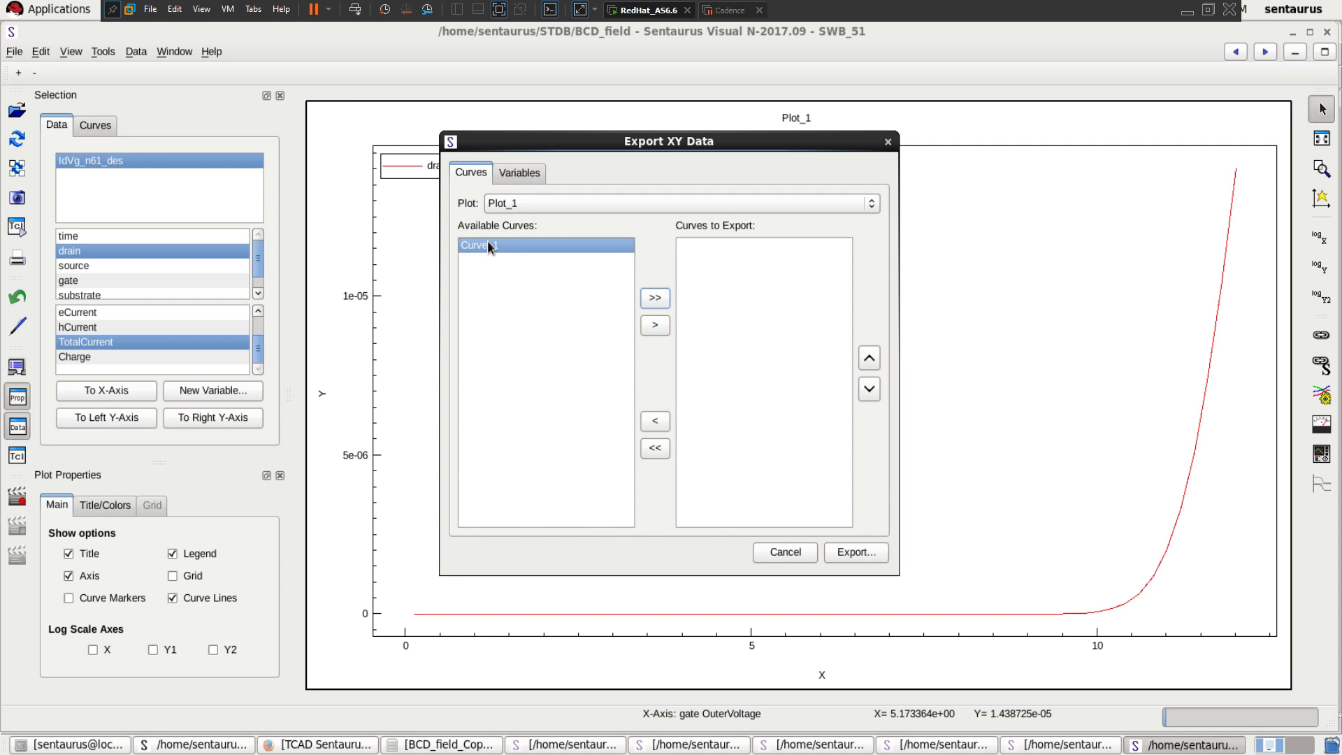
pyautogui.click(660, 297)
pyautogui.click(862, 555)
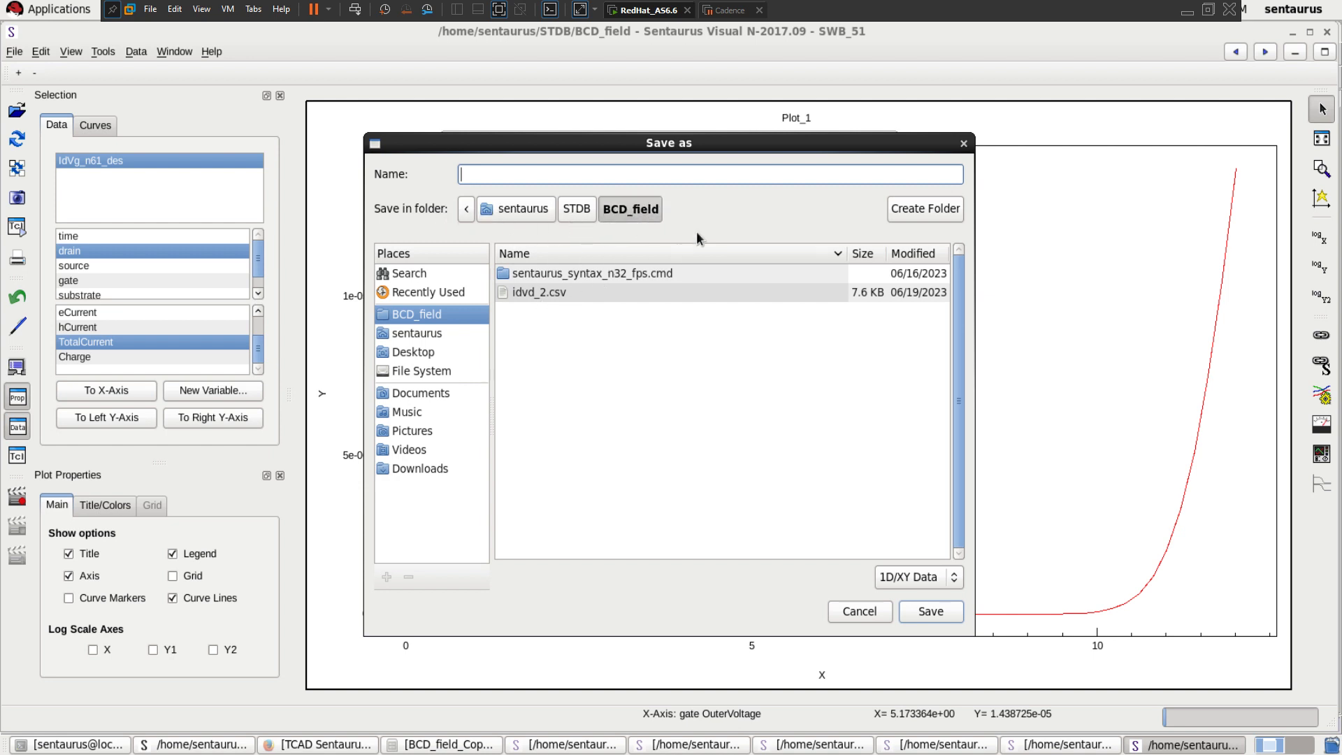
pyautogui.click(964, 143)
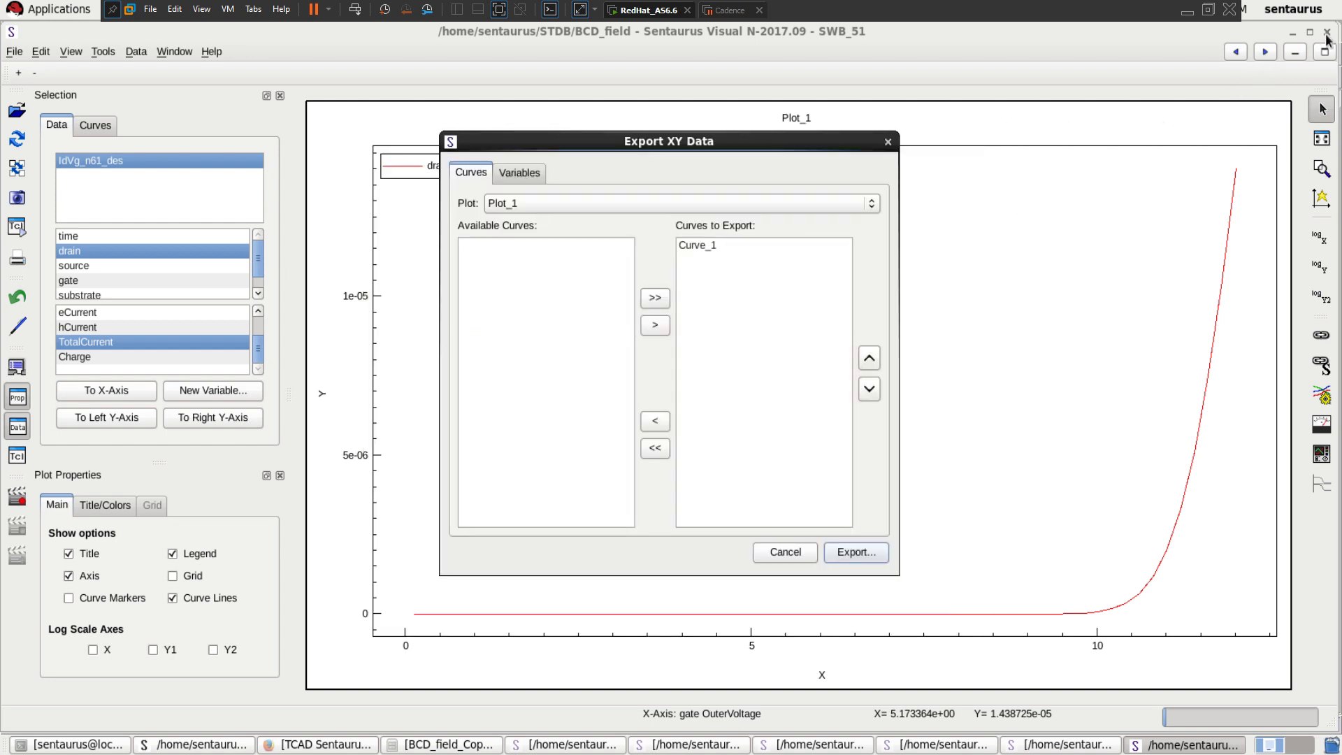
pyautogui.click(888, 142)
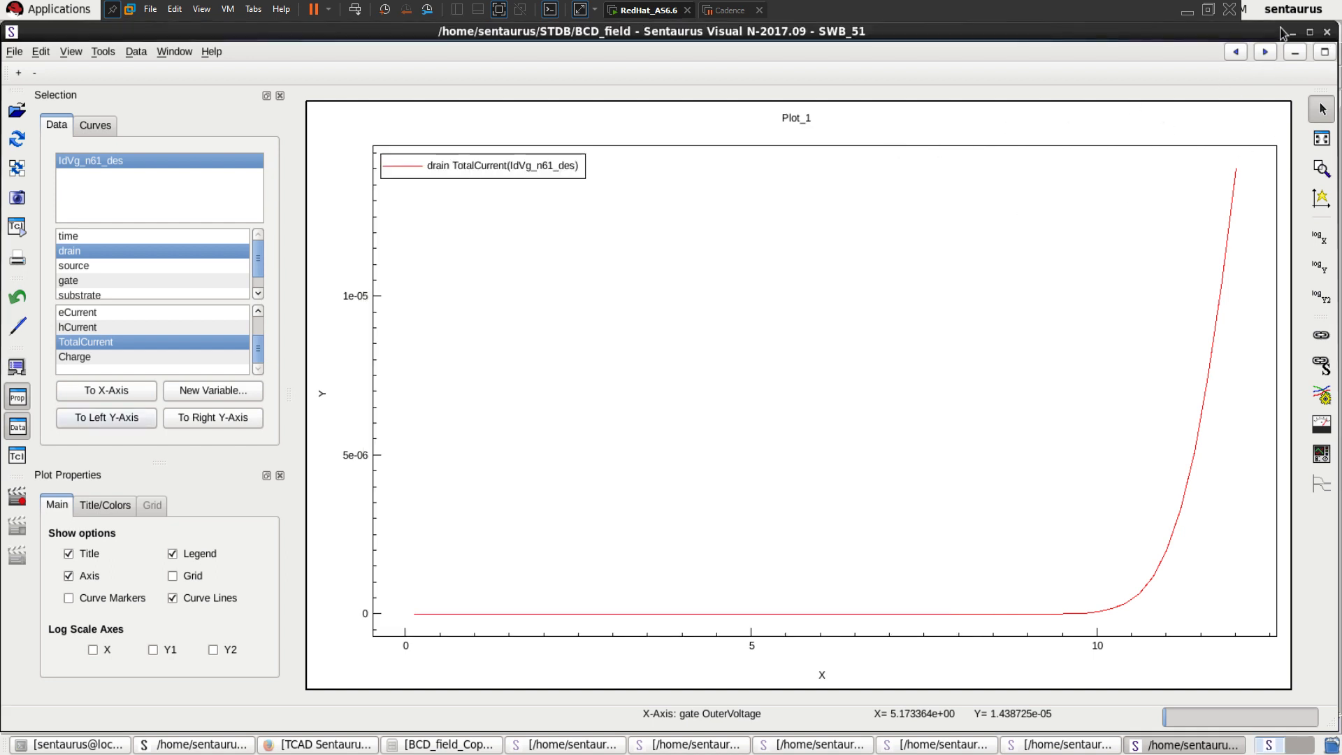
# Close the Id-Vg plot window and open vg1_n61_des.plt to vg5_n61_des.plt from LDMOS2D's first SDEVICE node in a new Sentaurus Visual instance.
pyautogui.click(1326, 33)
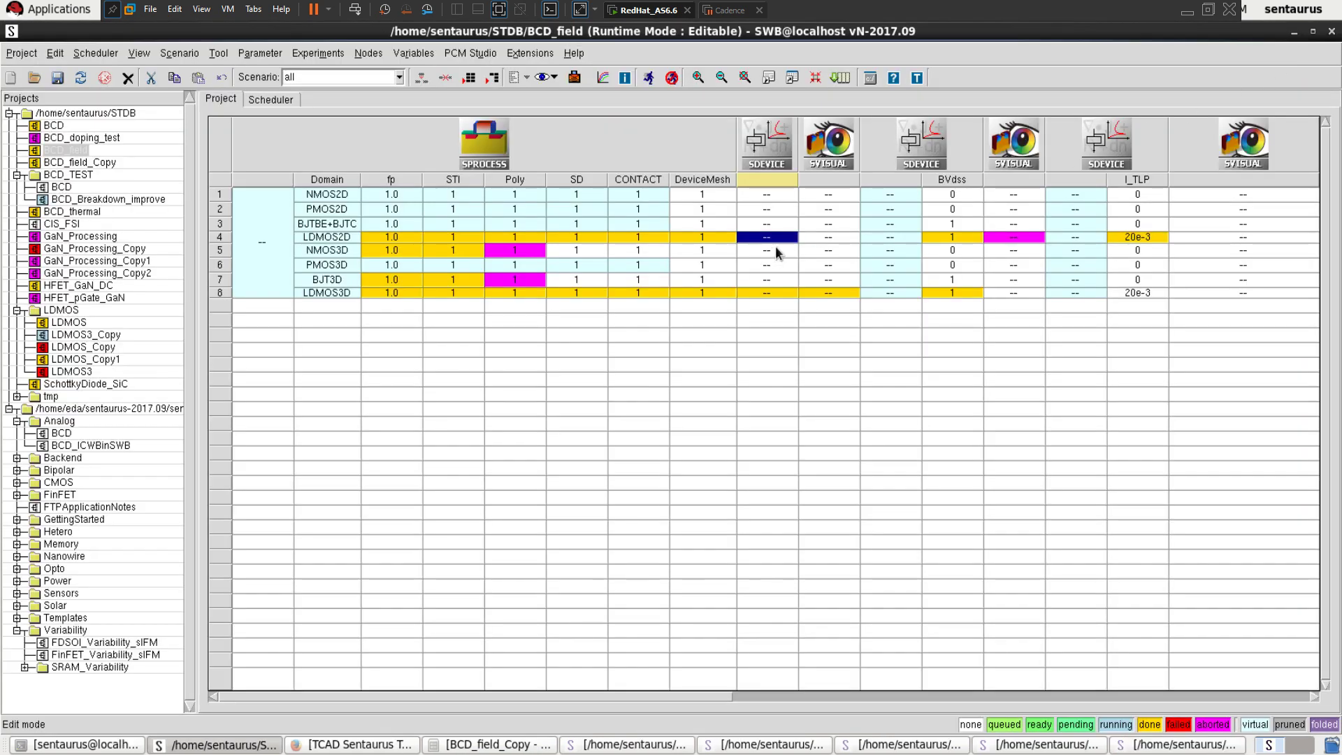
pyautogui.rightClick(782, 238)
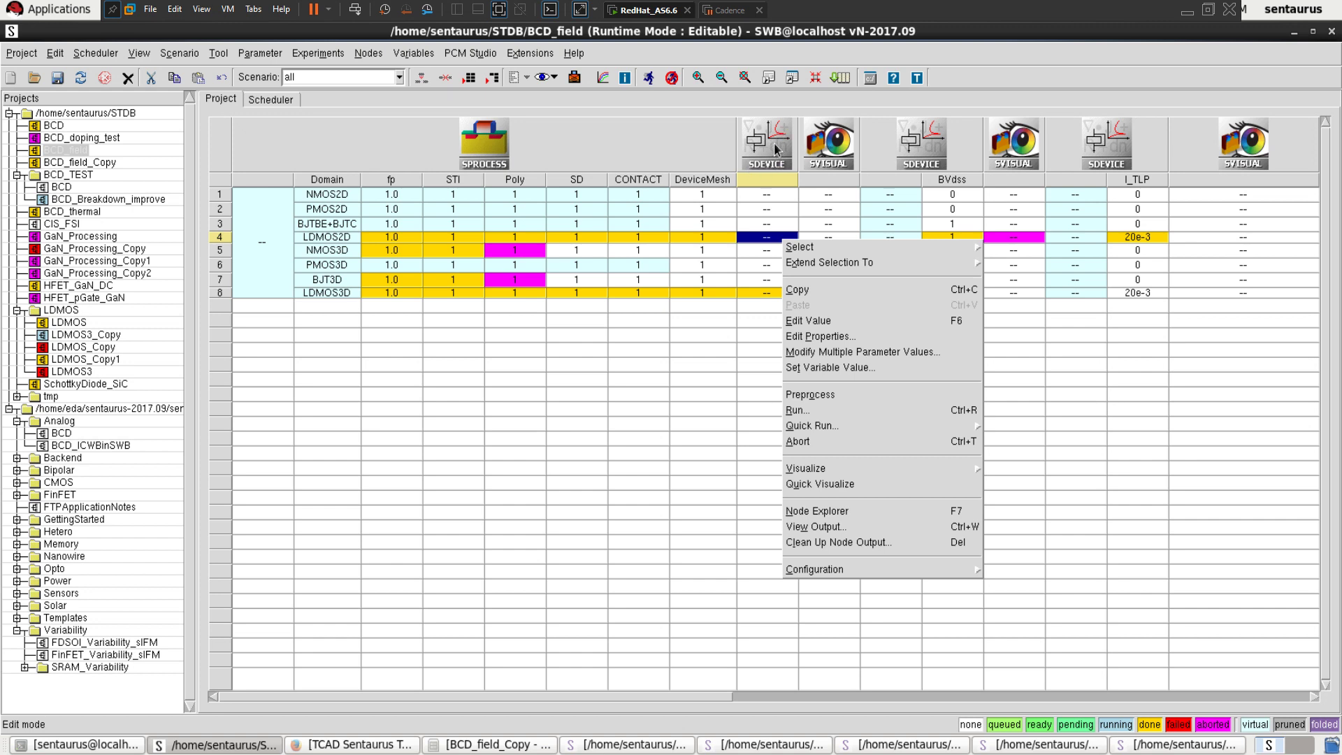
pyautogui.moveTo(843, 467)
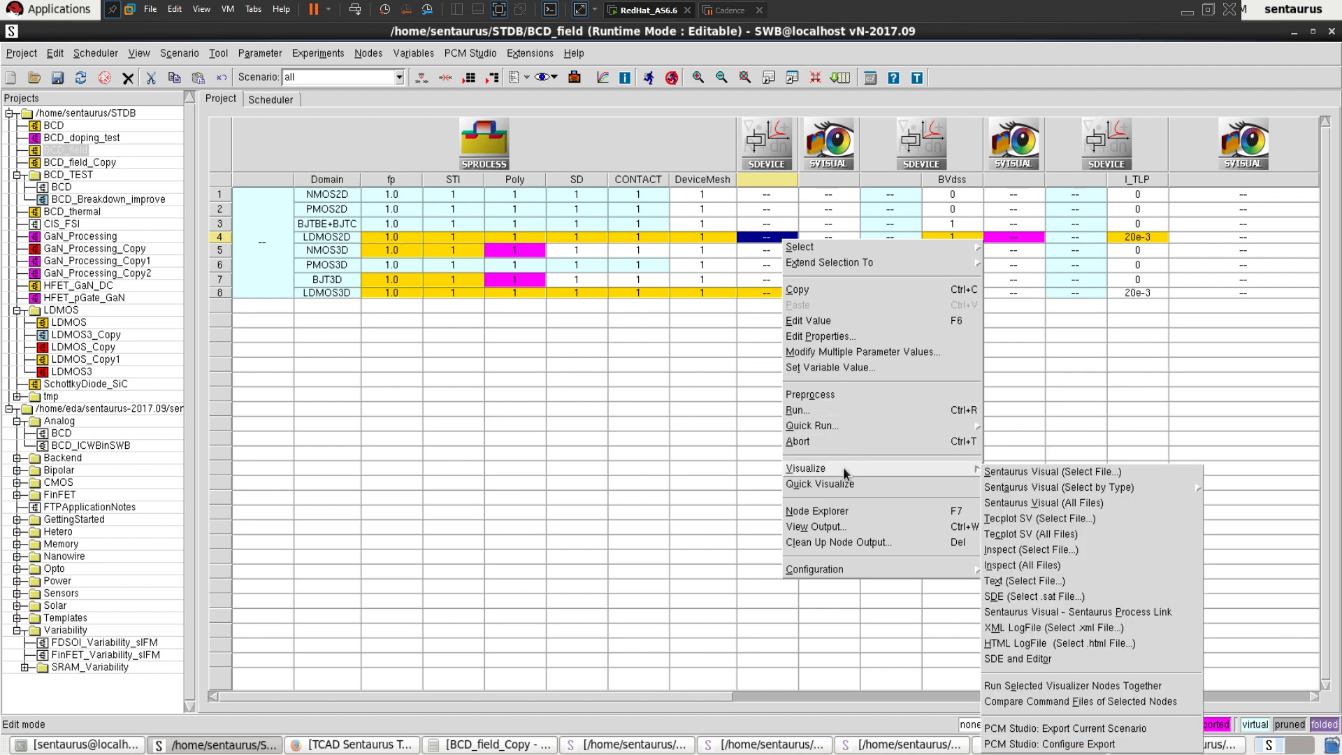
pyautogui.click(998, 475)
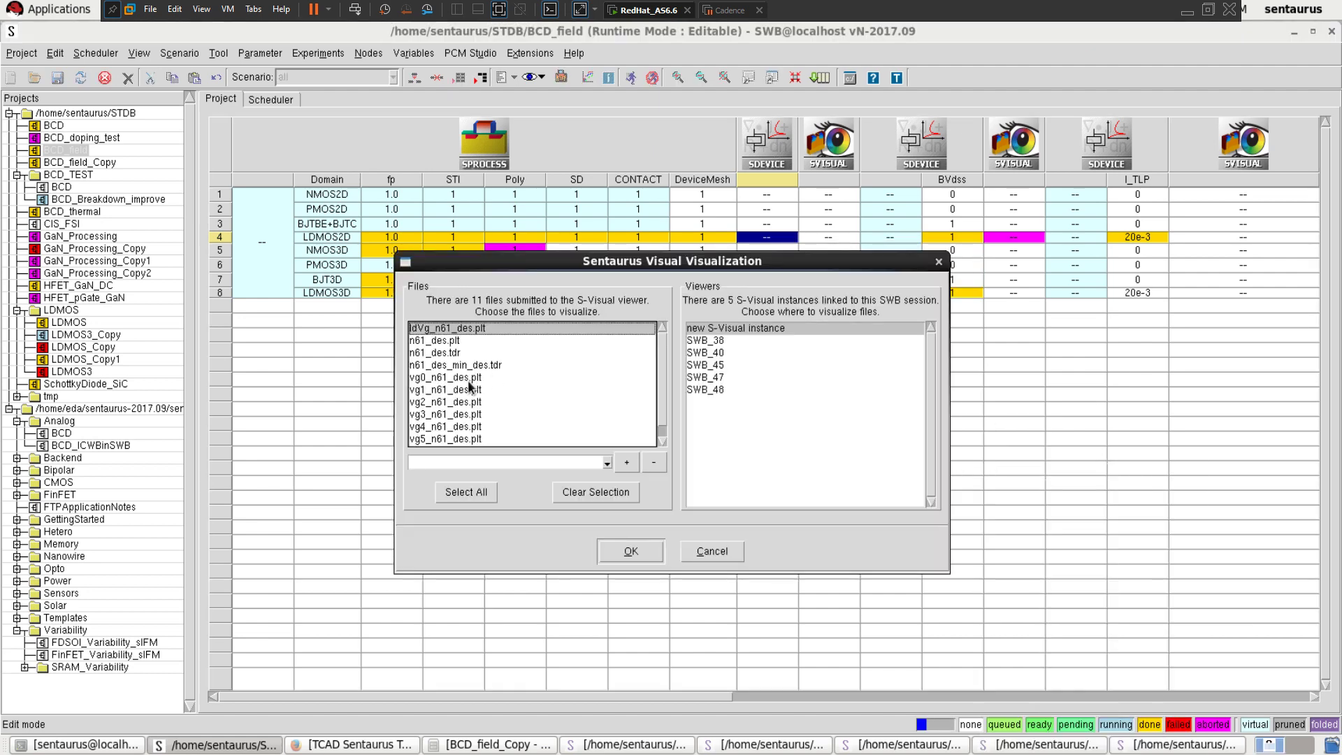
pyautogui.click(466, 390)
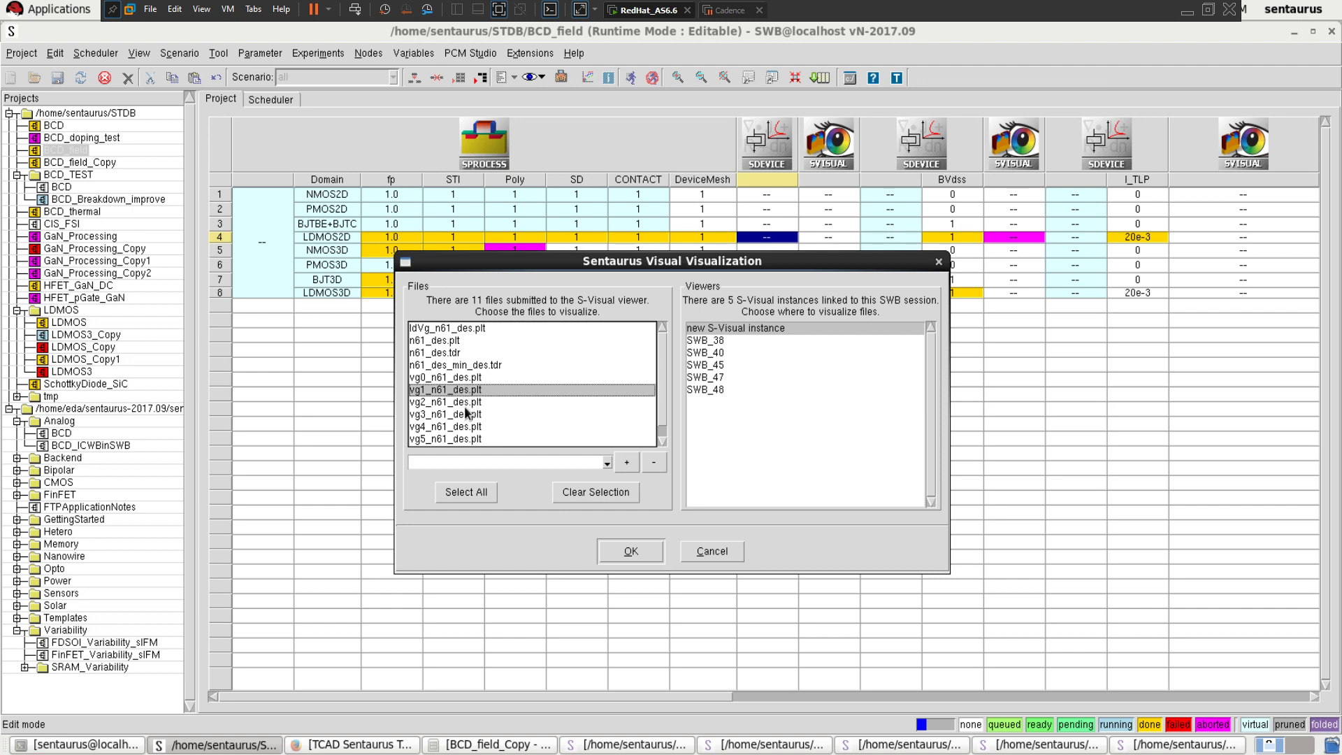
pyautogui.keyDown('shift'); pyautogui.click(447, 436); pyautogui.keyUp('shift')
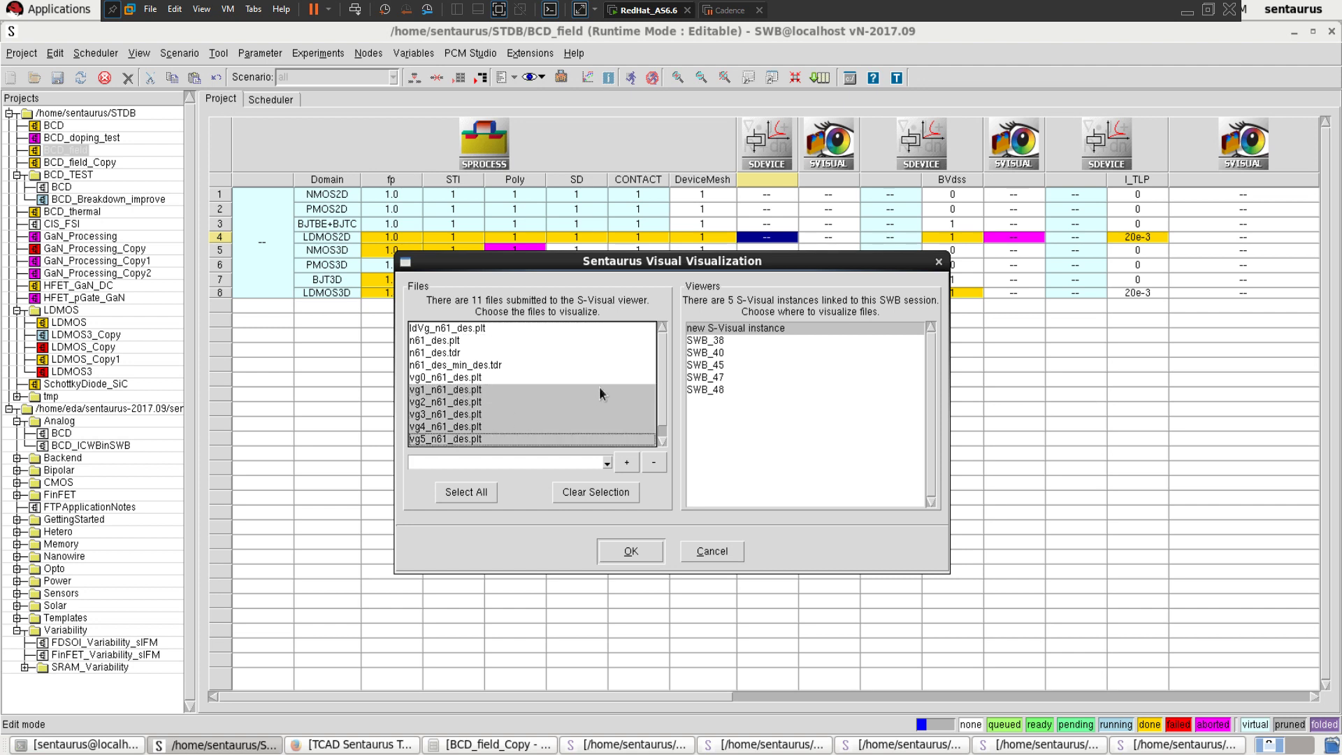
pyautogui.click(706, 390)
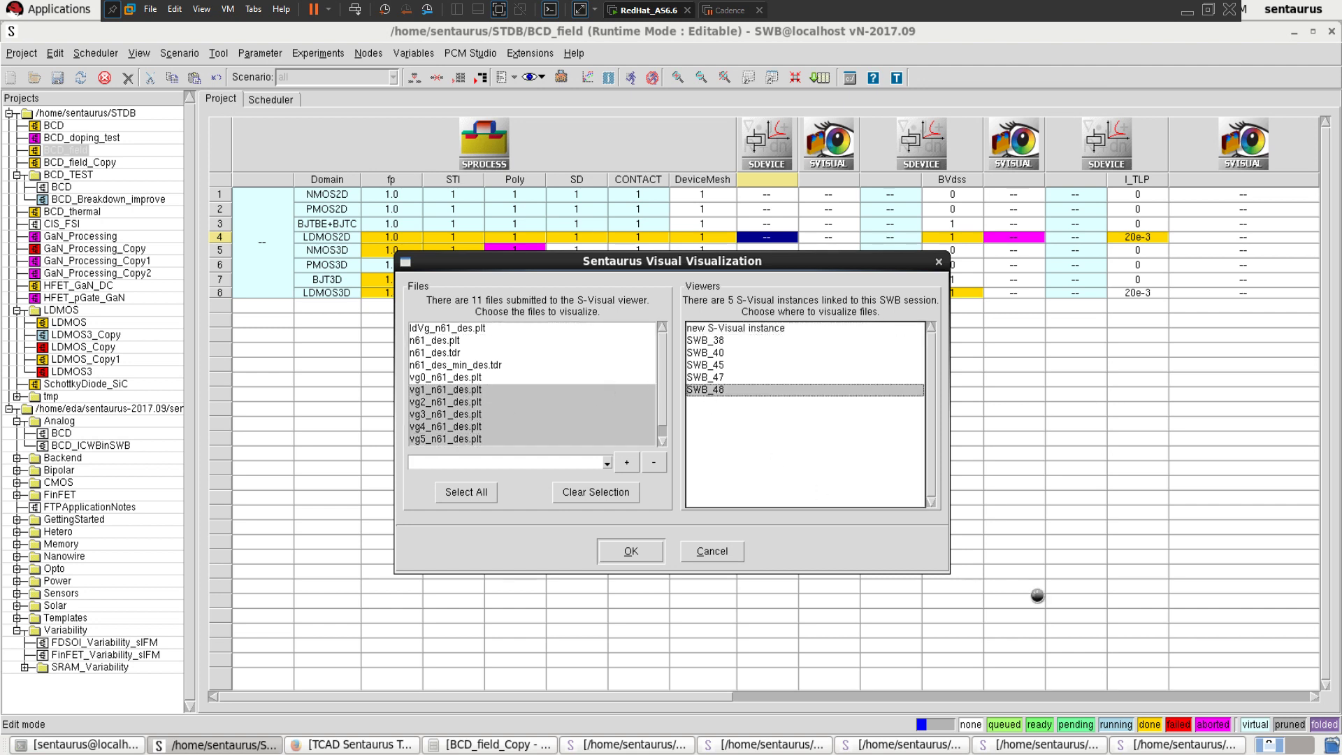
pyautogui.click(1166, 740)
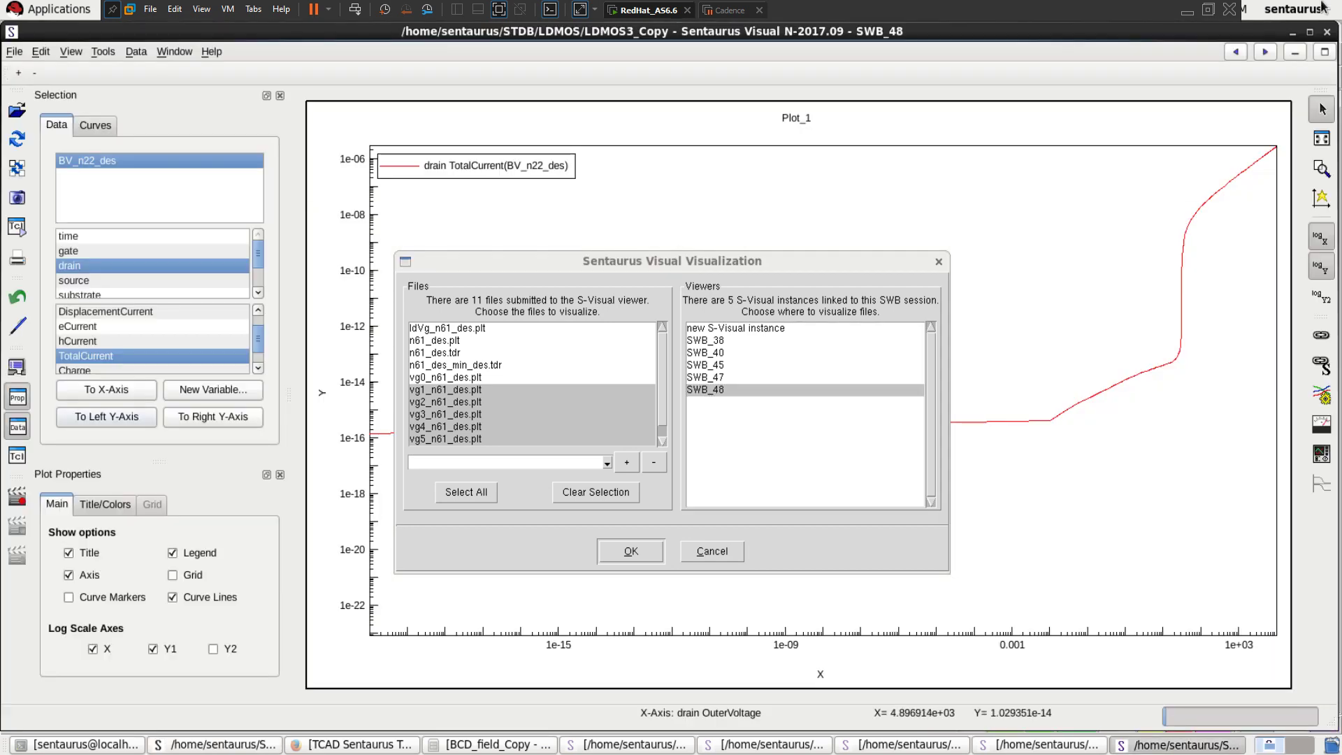
pyautogui.click(1292, 33)
pyautogui.click(703, 327)
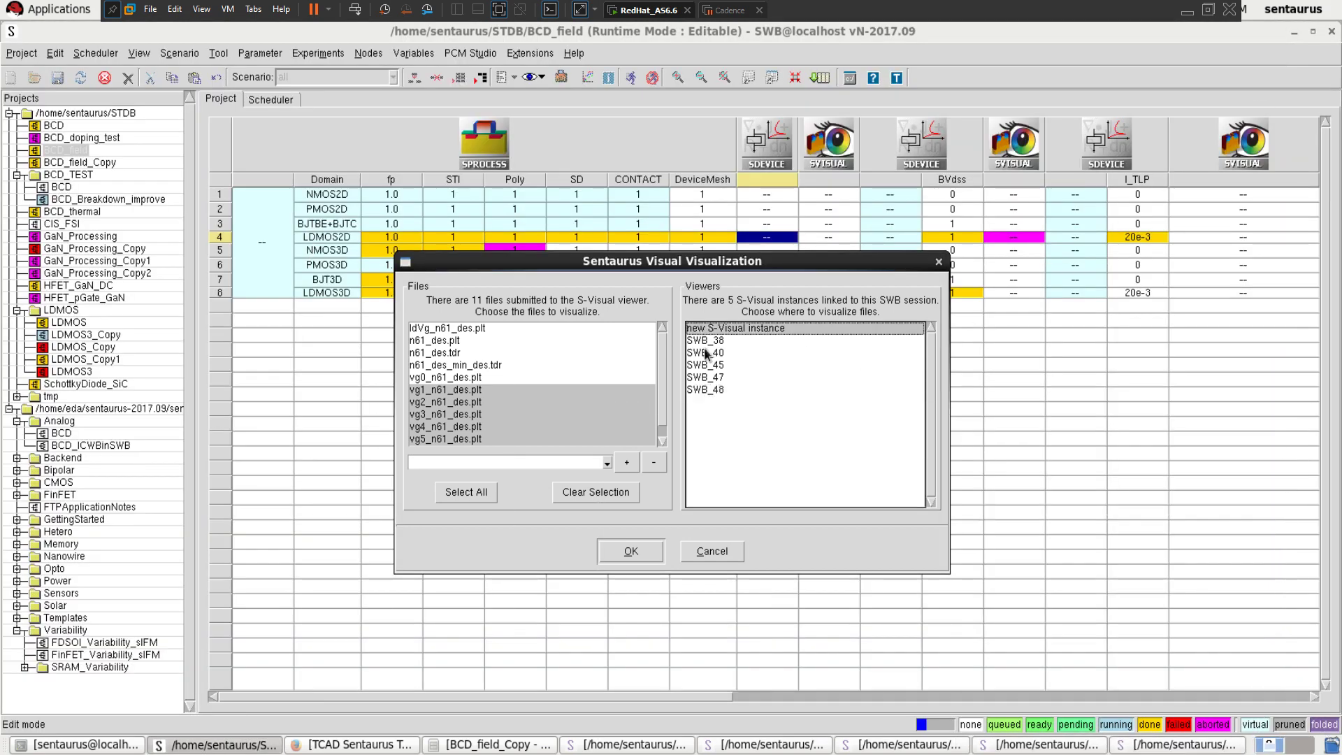
pyautogui.click(639, 553)
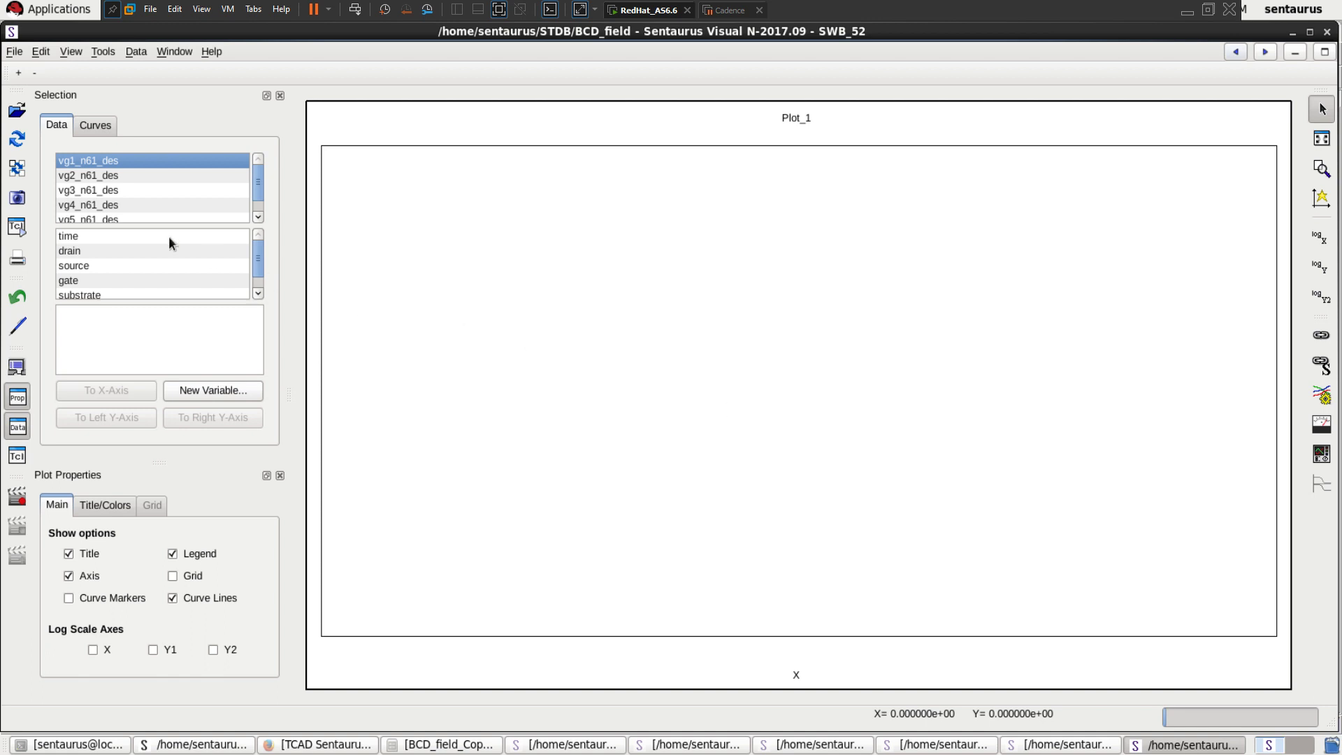
# Plot the drain TotalCurrent on the primary Y-axis against the drain OuterVoltage for all five datasets, vg1_n61_des to vg5_n61_des.
pyautogui.scroll(-1, 134, 193)
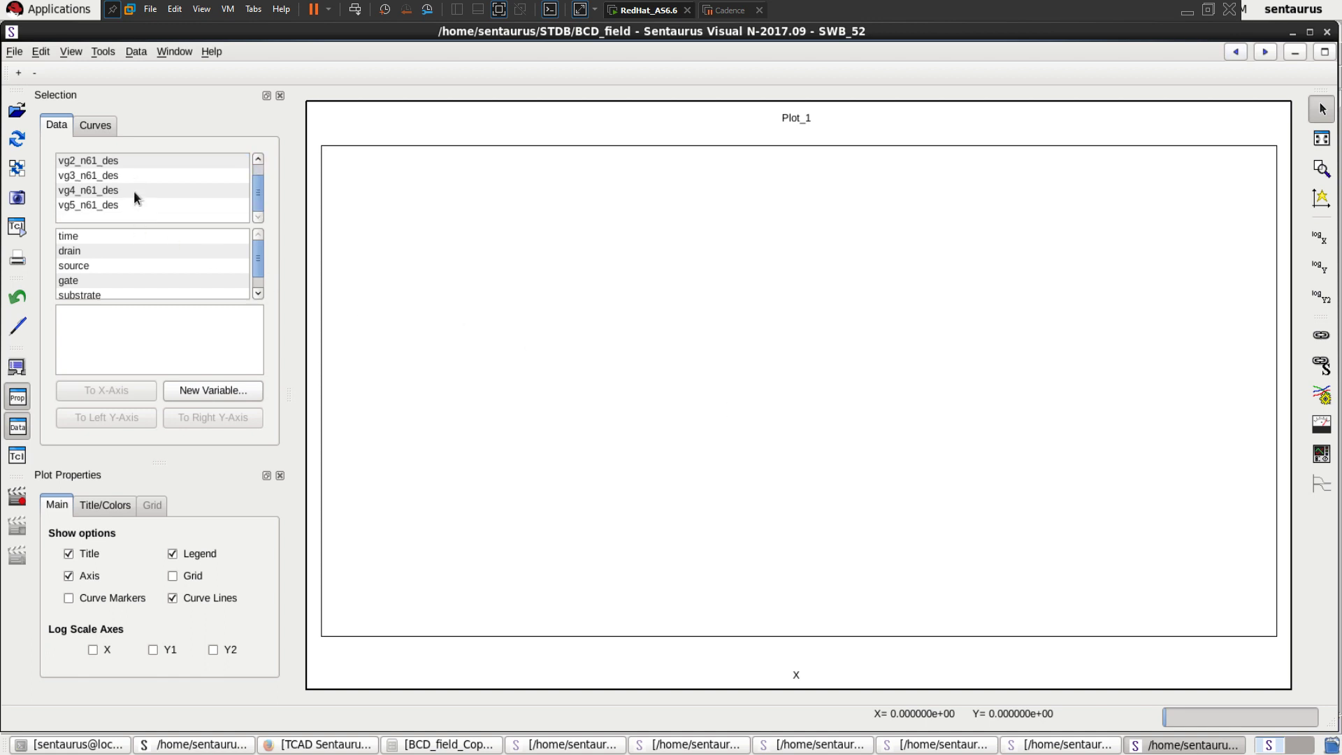
pyautogui.keyDown('shift'); pyautogui.click(94, 201); pyautogui.keyUp('shift')
pyautogui.scroll(1, 117, 188)
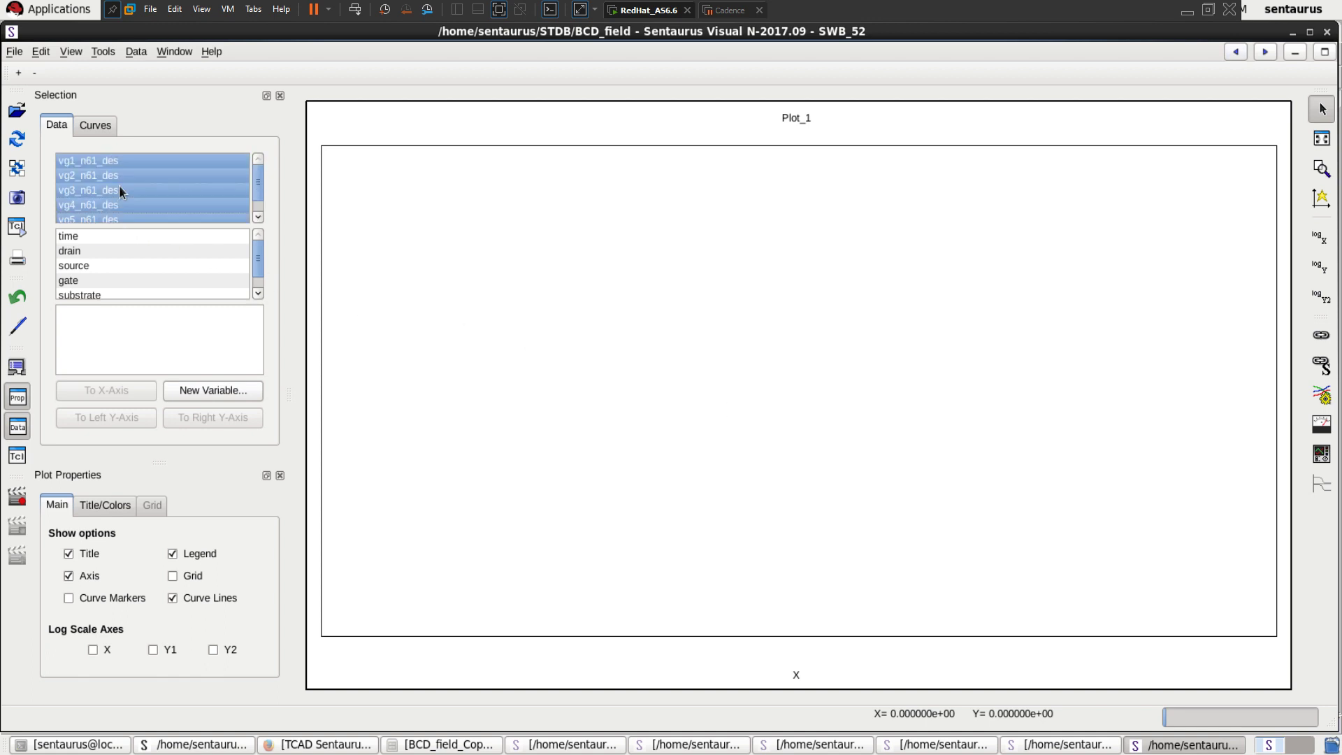
pyautogui.click(72, 252)
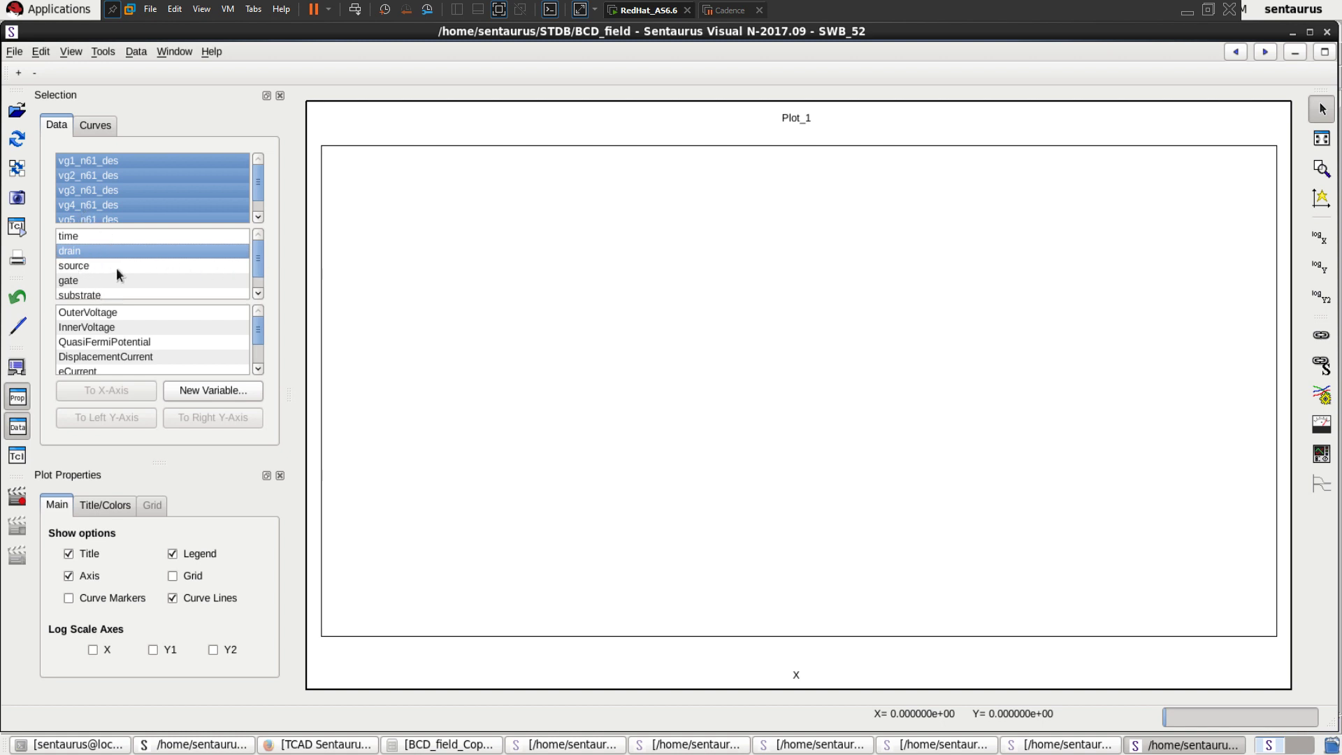
pyautogui.click(101, 313)
pyautogui.click(106, 390)
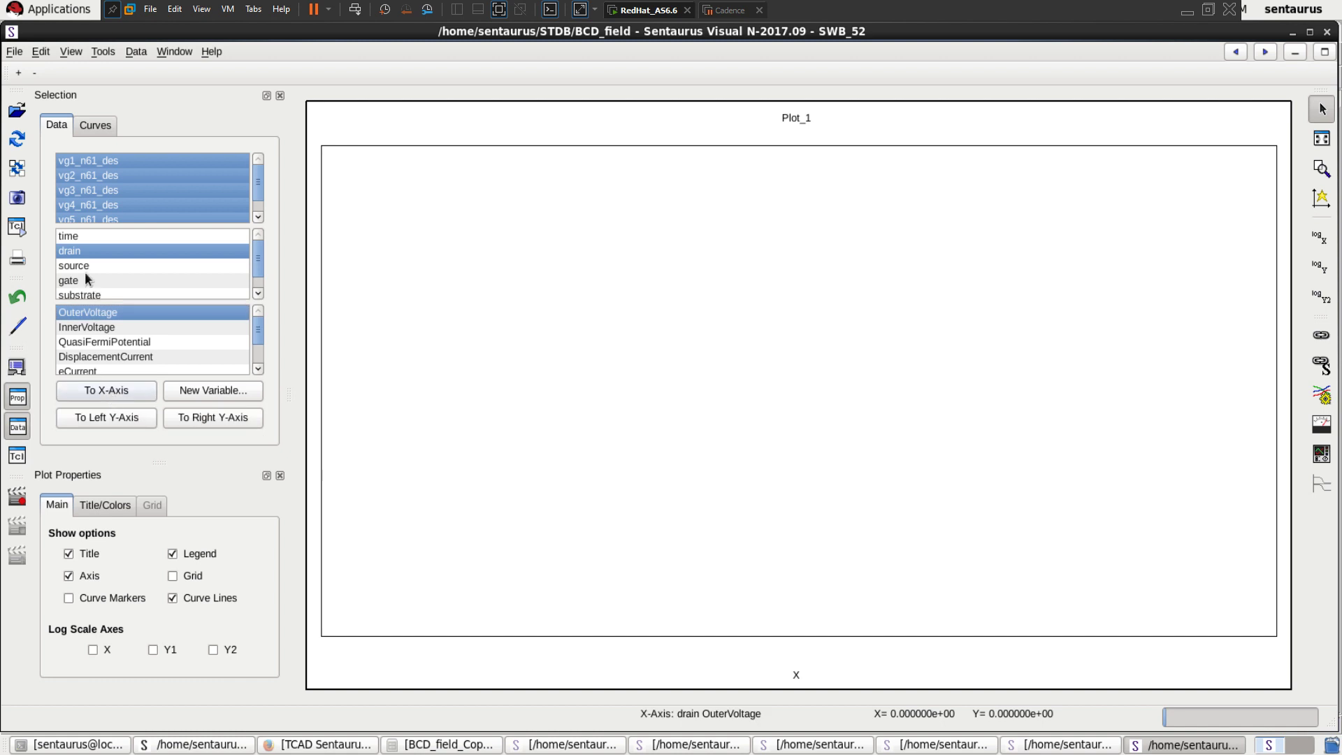
pyautogui.scroll(-2, 89, 325)
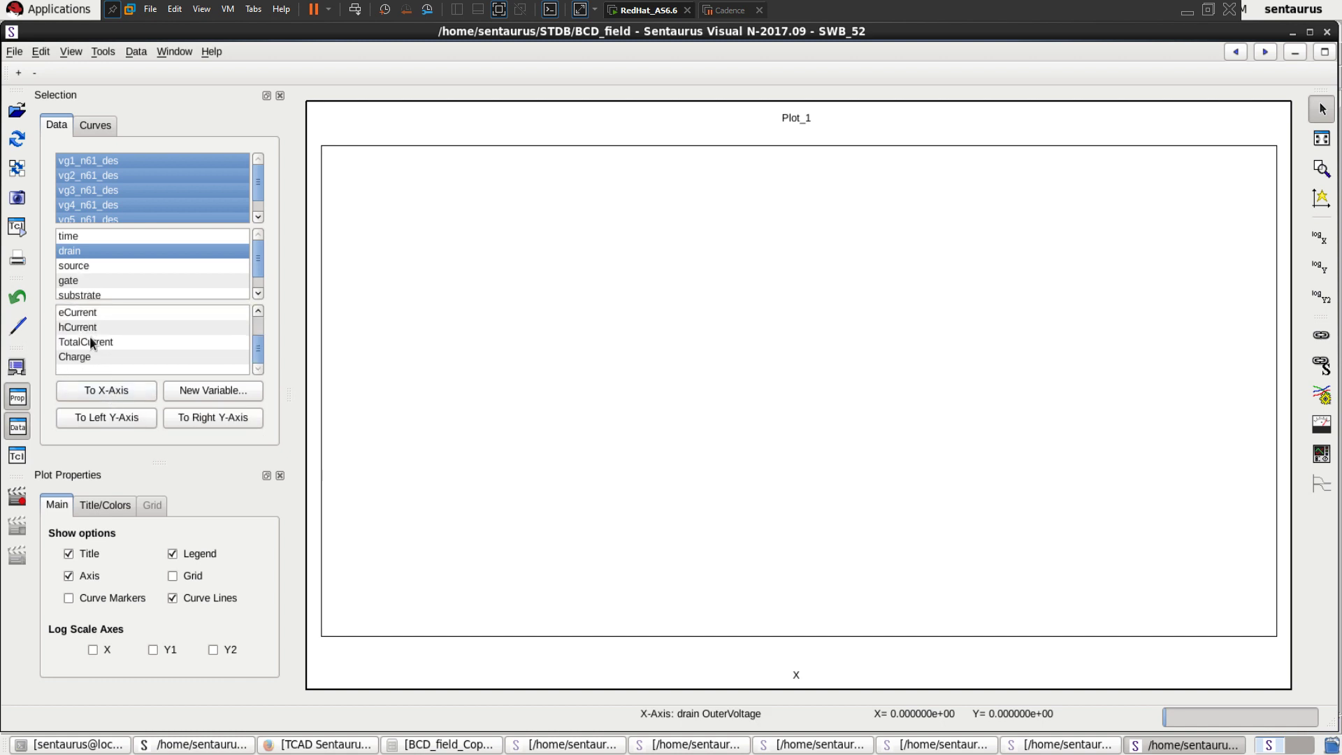
pyautogui.click(90, 341)
pyautogui.click(100, 418)
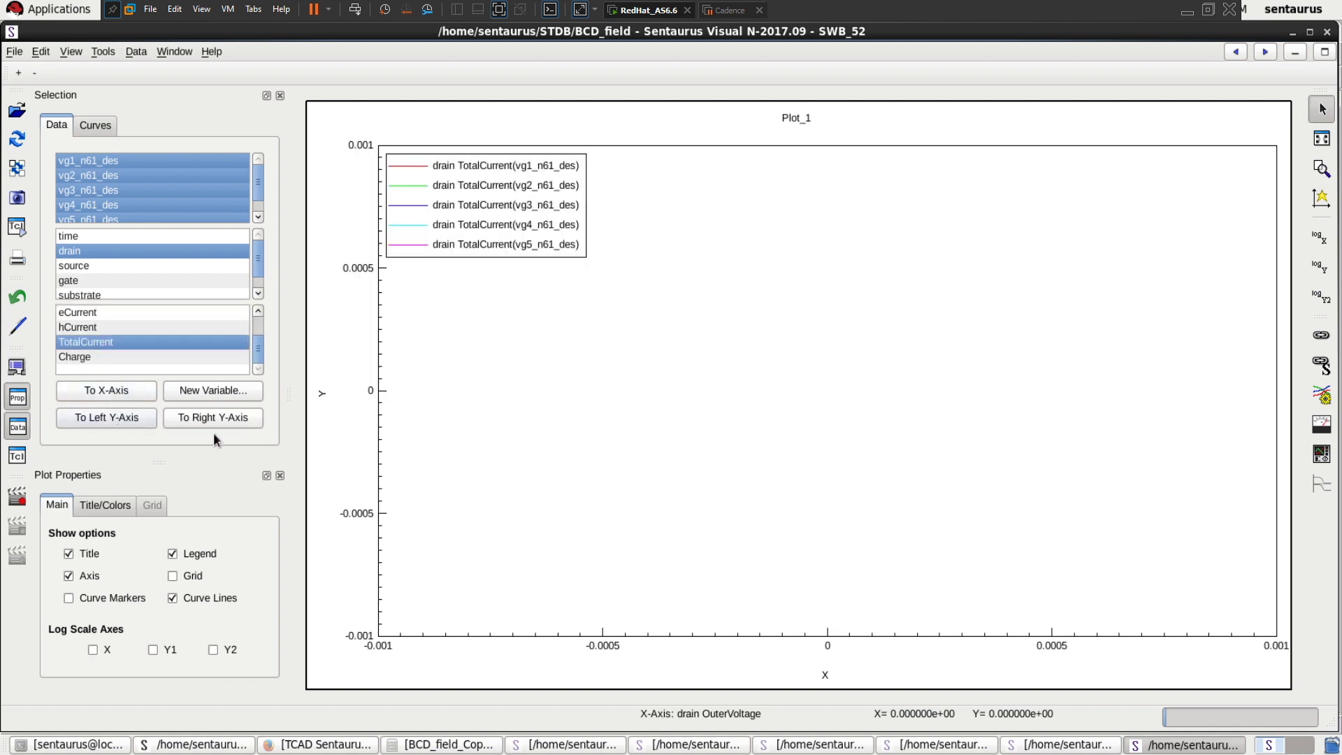
pyautogui.scroll(3, 681, 325)
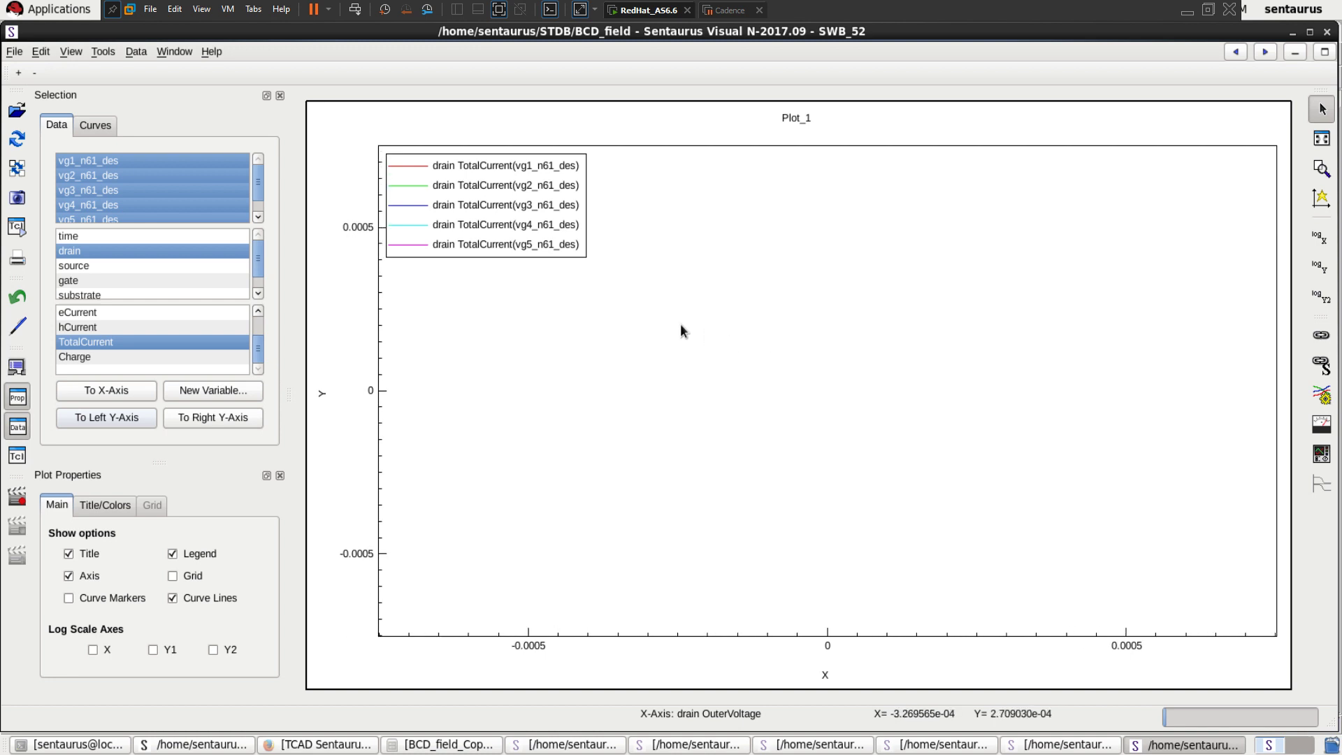
pyautogui.scroll(-3, 681, 325)
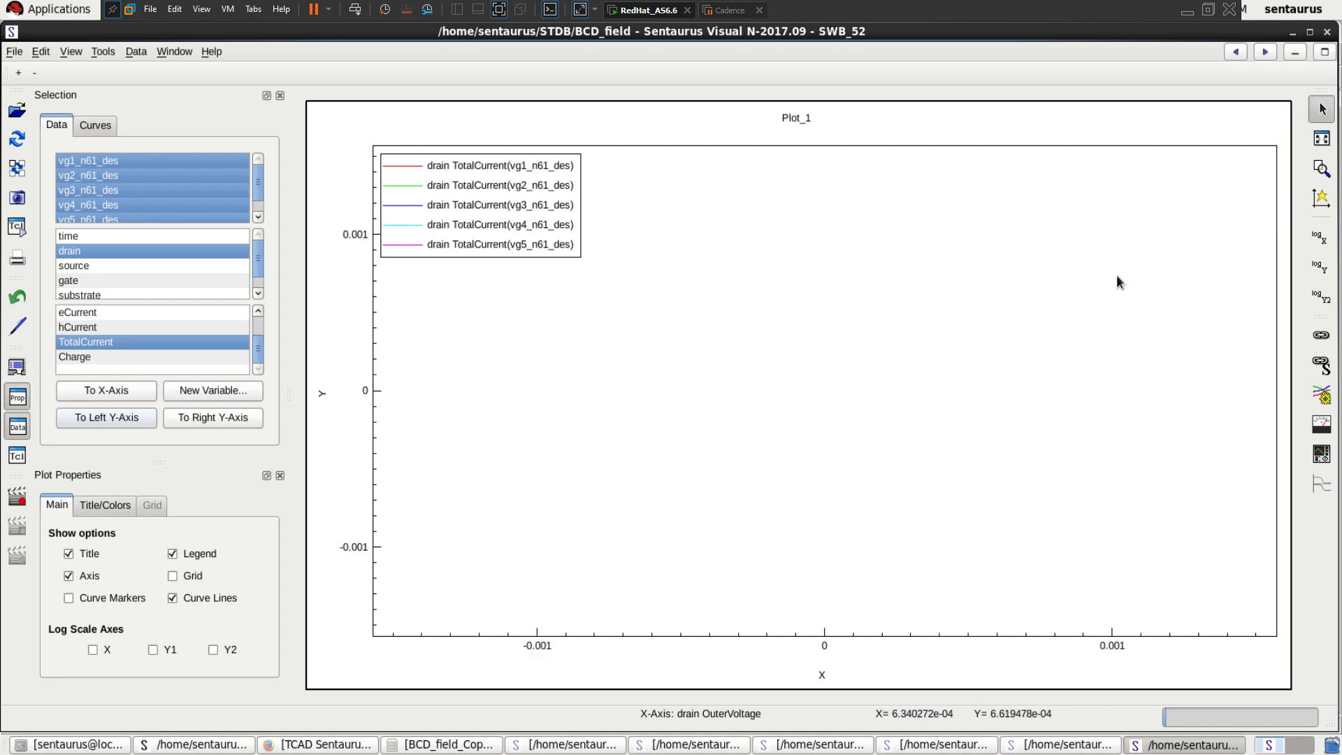
# Close the LDMOS2D plot window and open vg1_n65_des.plt to vg5_n65_des.plt from LDMOS3D's first SDEVICE node in a new Sentaurus Visual instance.
pyautogui.click(1326, 32)
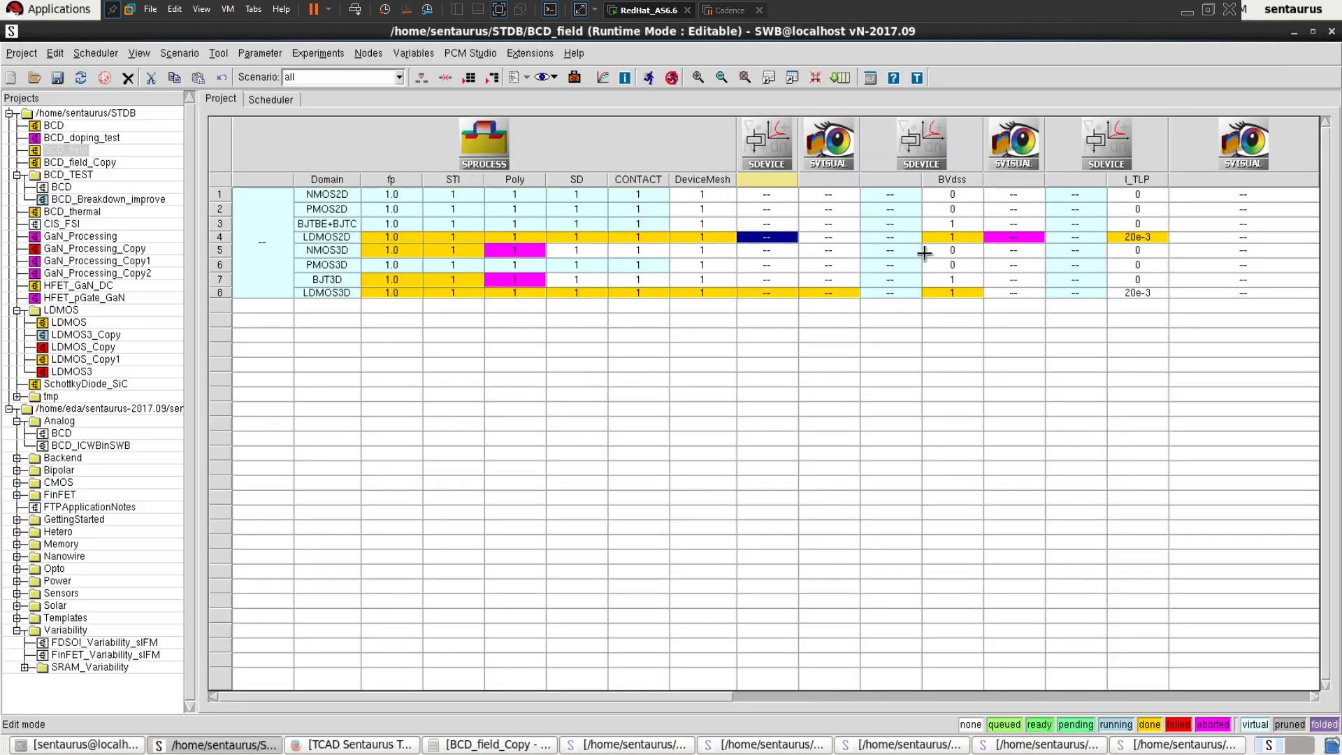
pyautogui.click(787, 293)
pyautogui.rightClick(787, 293)
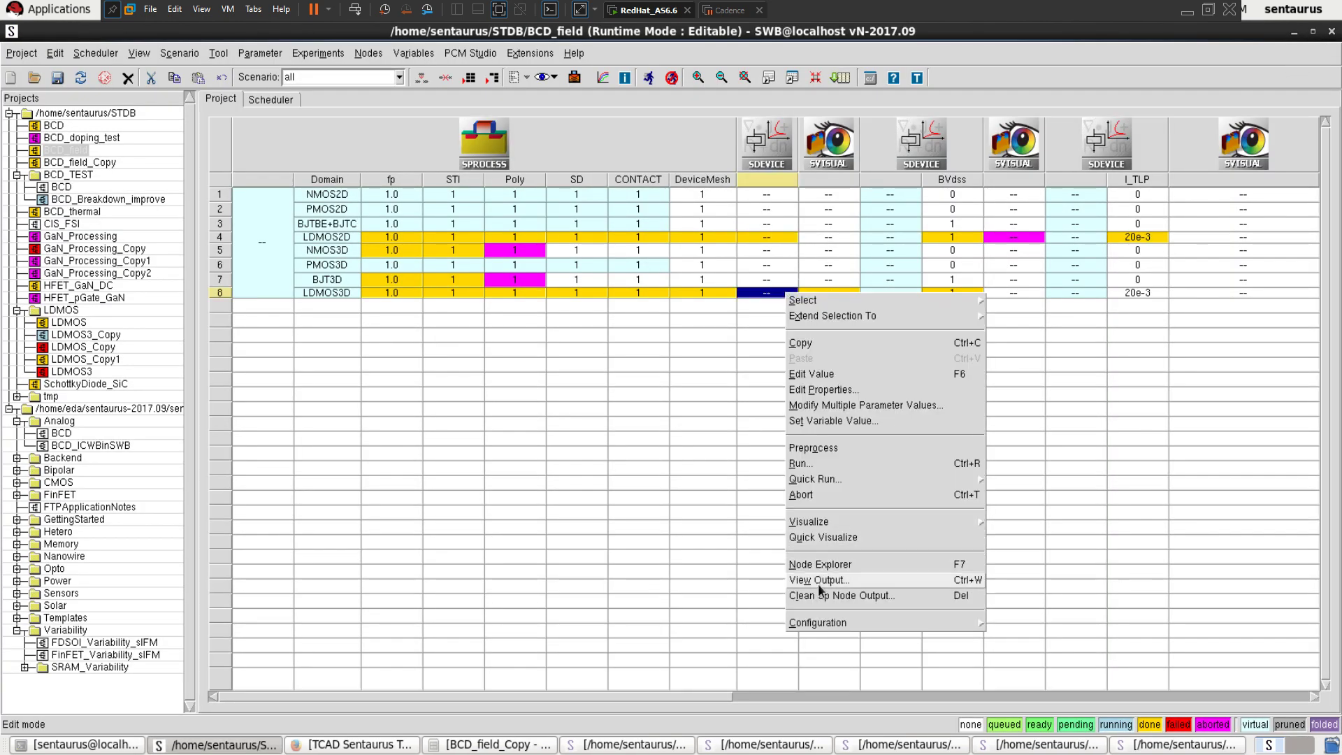
pyautogui.moveTo(920, 521)
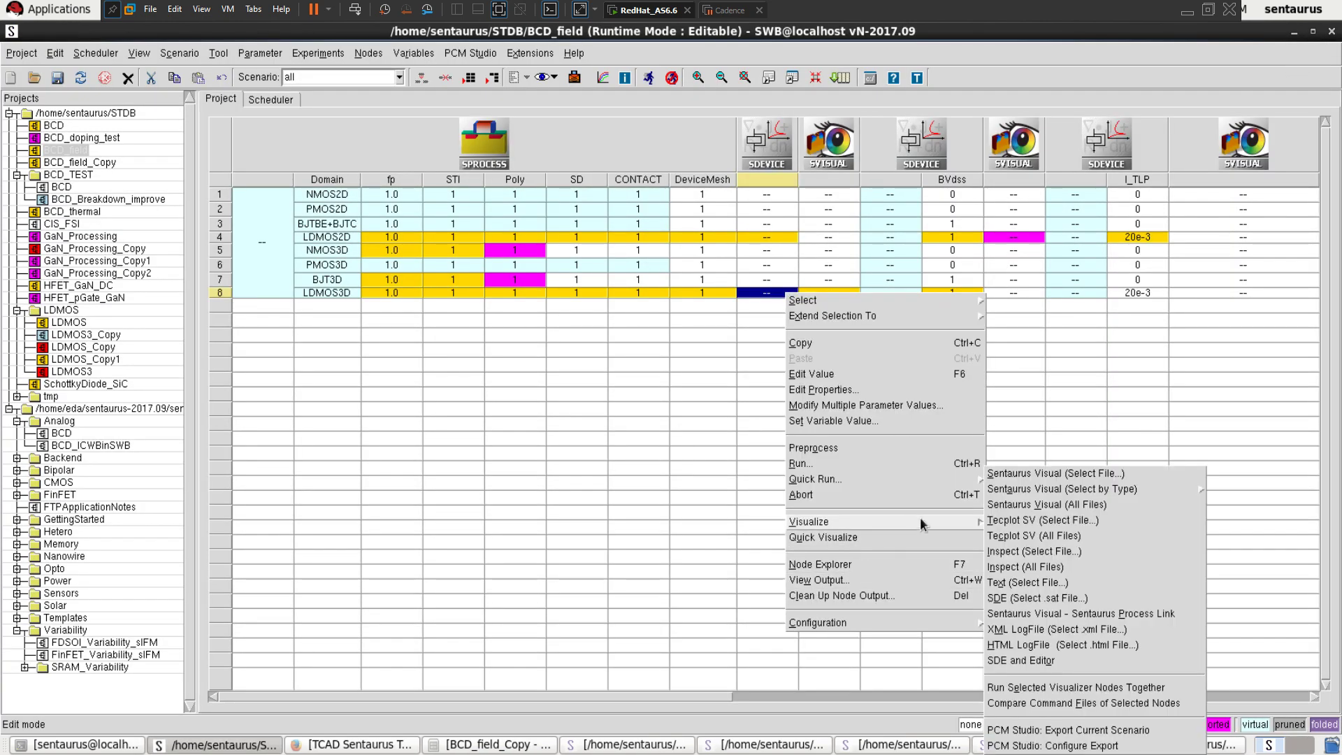
pyautogui.click(1022, 474)
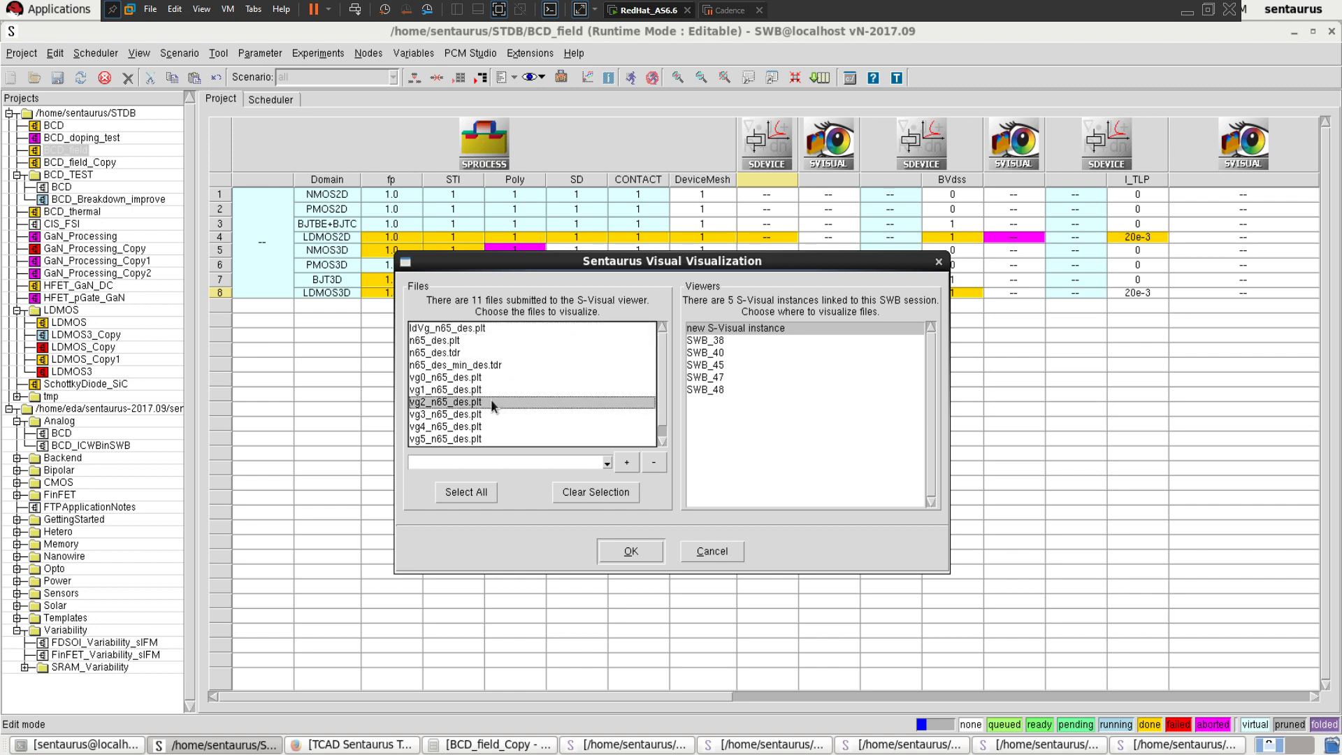
pyautogui.click(476, 396)
pyautogui.keyDown('shift'); pyautogui.click(456, 440); pyautogui.keyUp('shift')
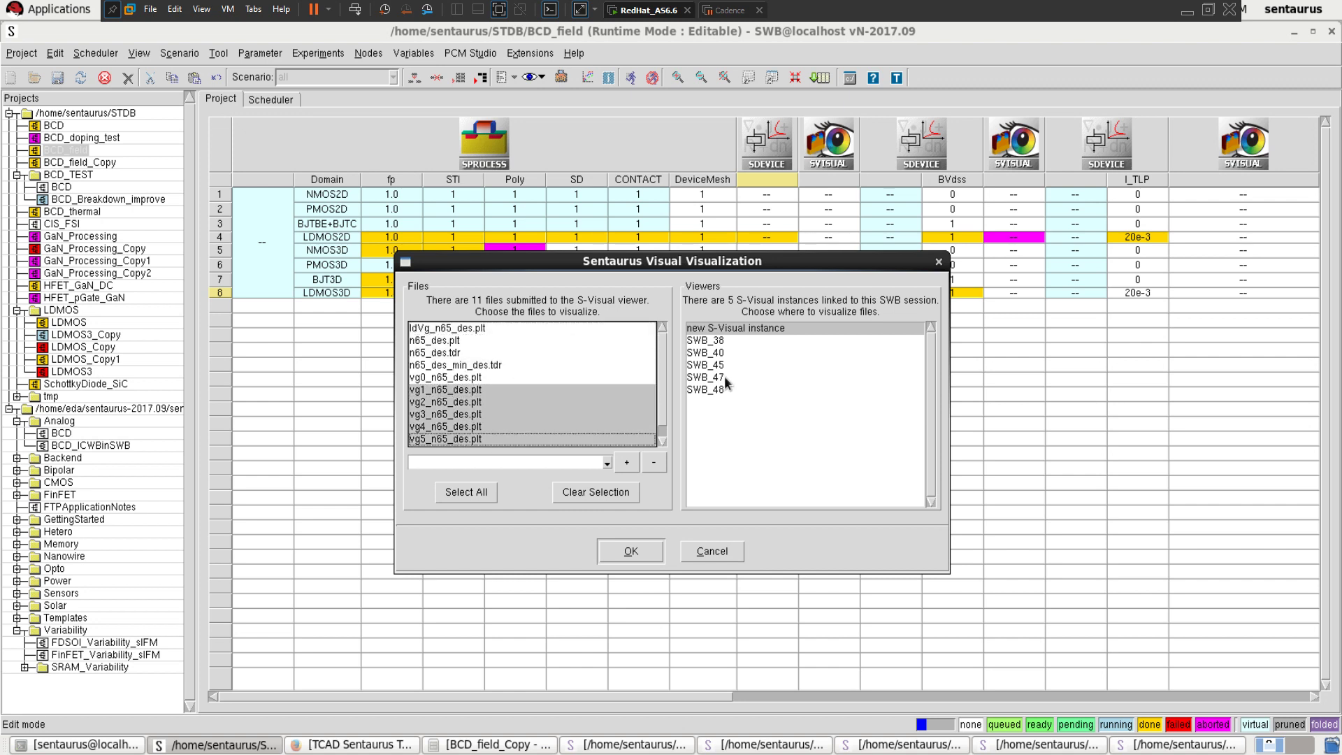
pyautogui.click(631, 553)
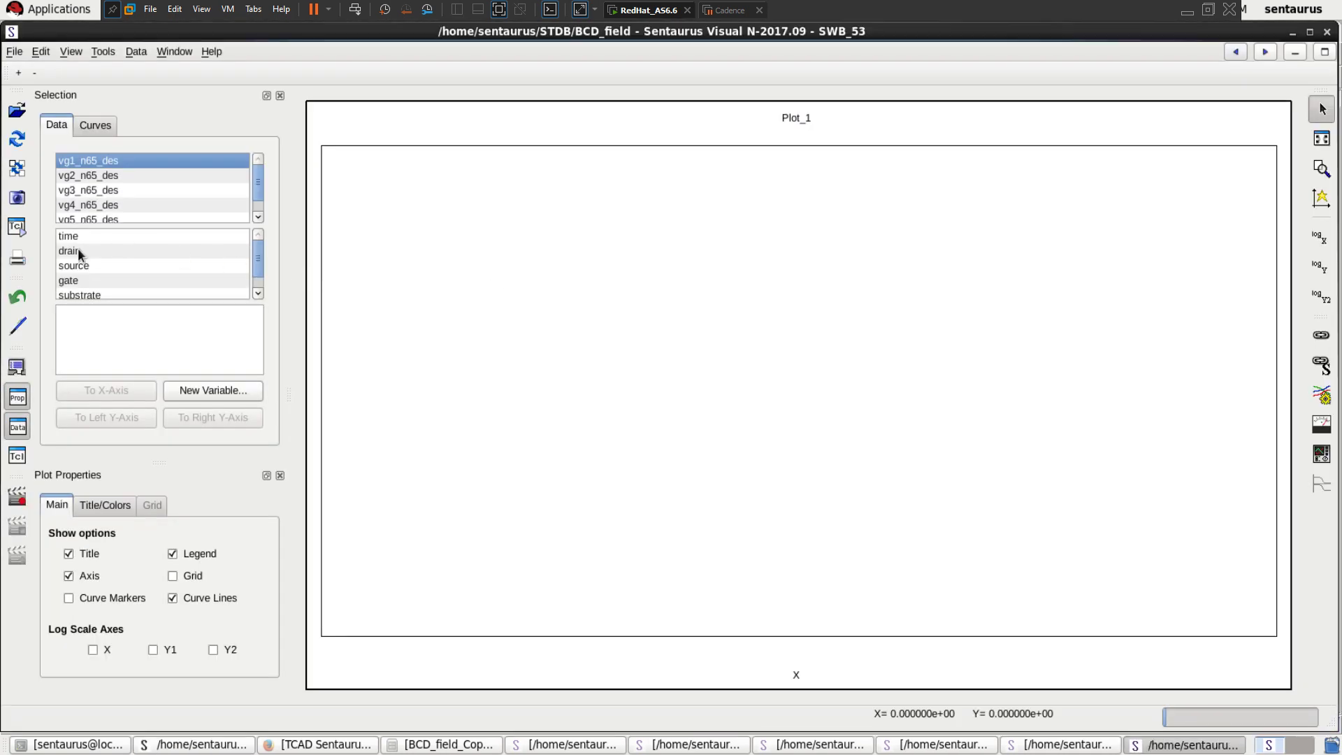
# Plot the drain TotalCurrent on the left Y-axis against the drain OuterVoltage for all five datasets, vg1_n65_des to vg5_n65_des.
pyautogui.click(88, 181)
pyautogui.keyDown('shift'); pyautogui.click(82, 204); pyautogui.keyUp('shift')
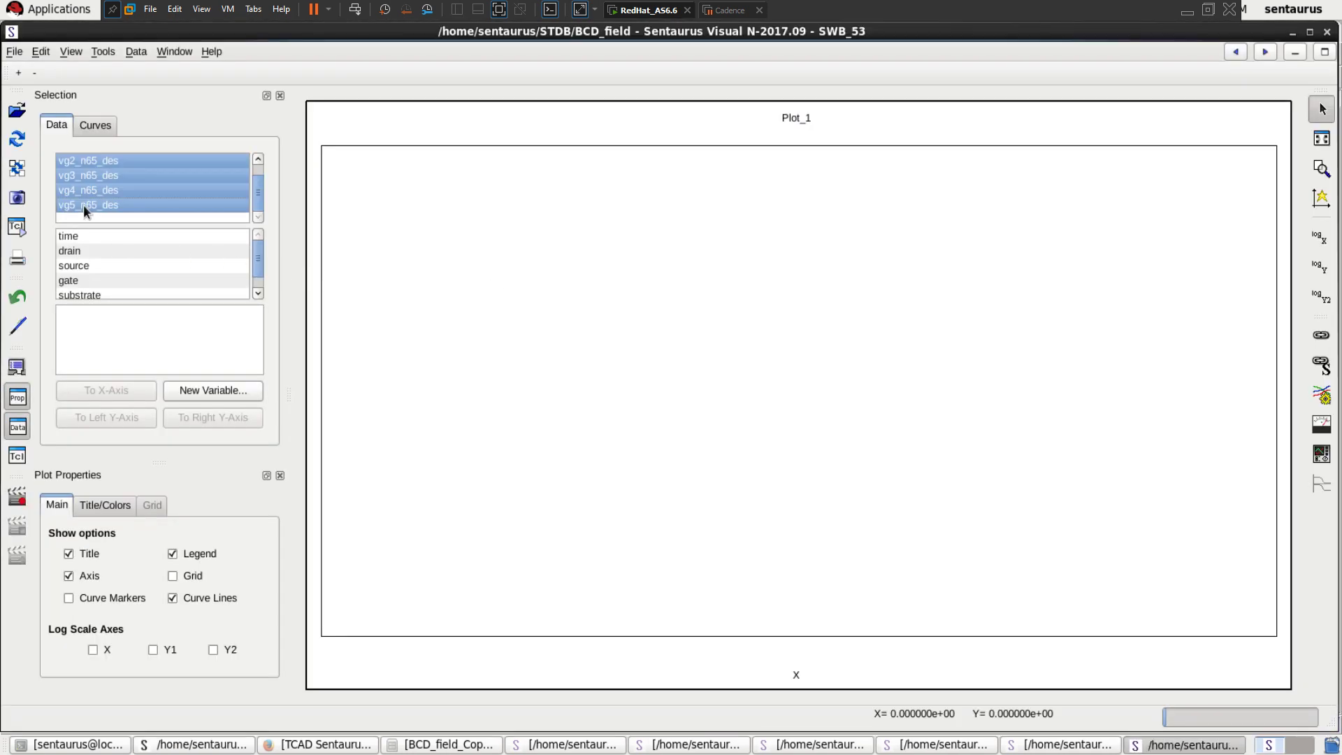
pyautogui.click(68, 249)
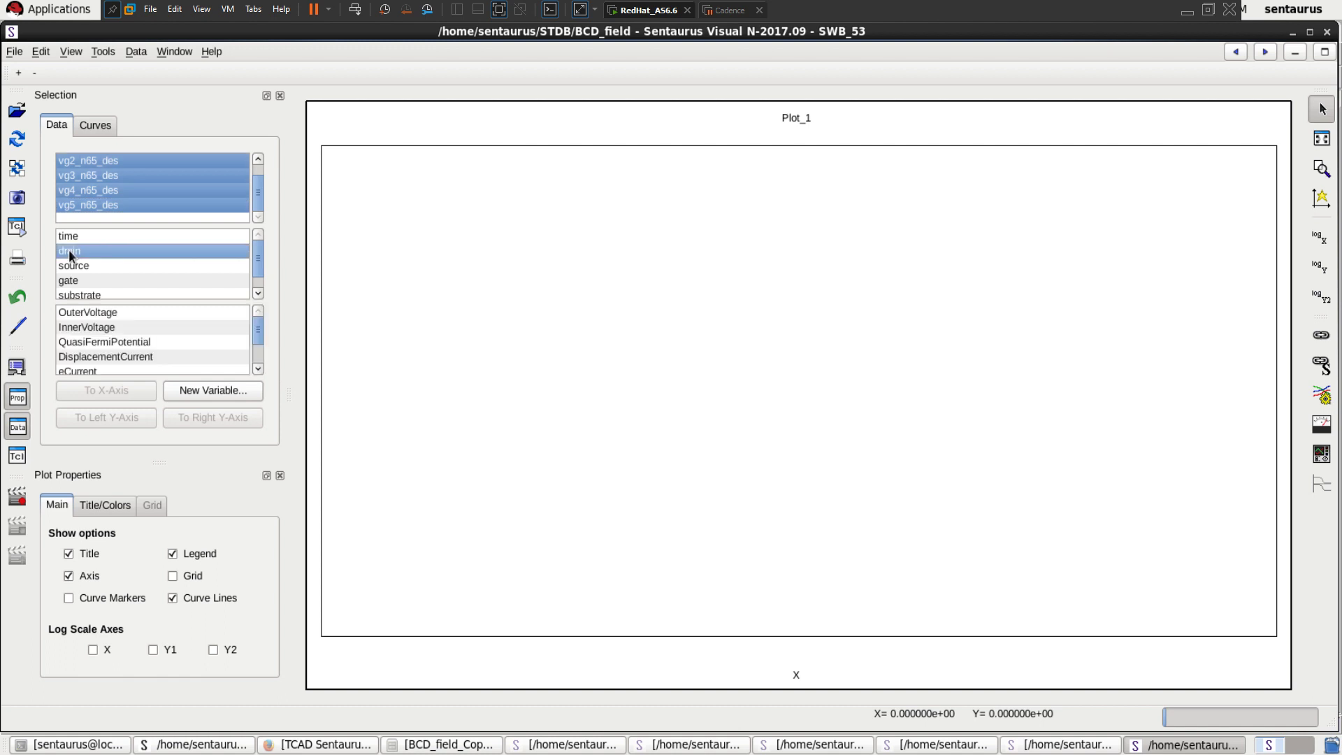
pyautogui.click(77, 316)
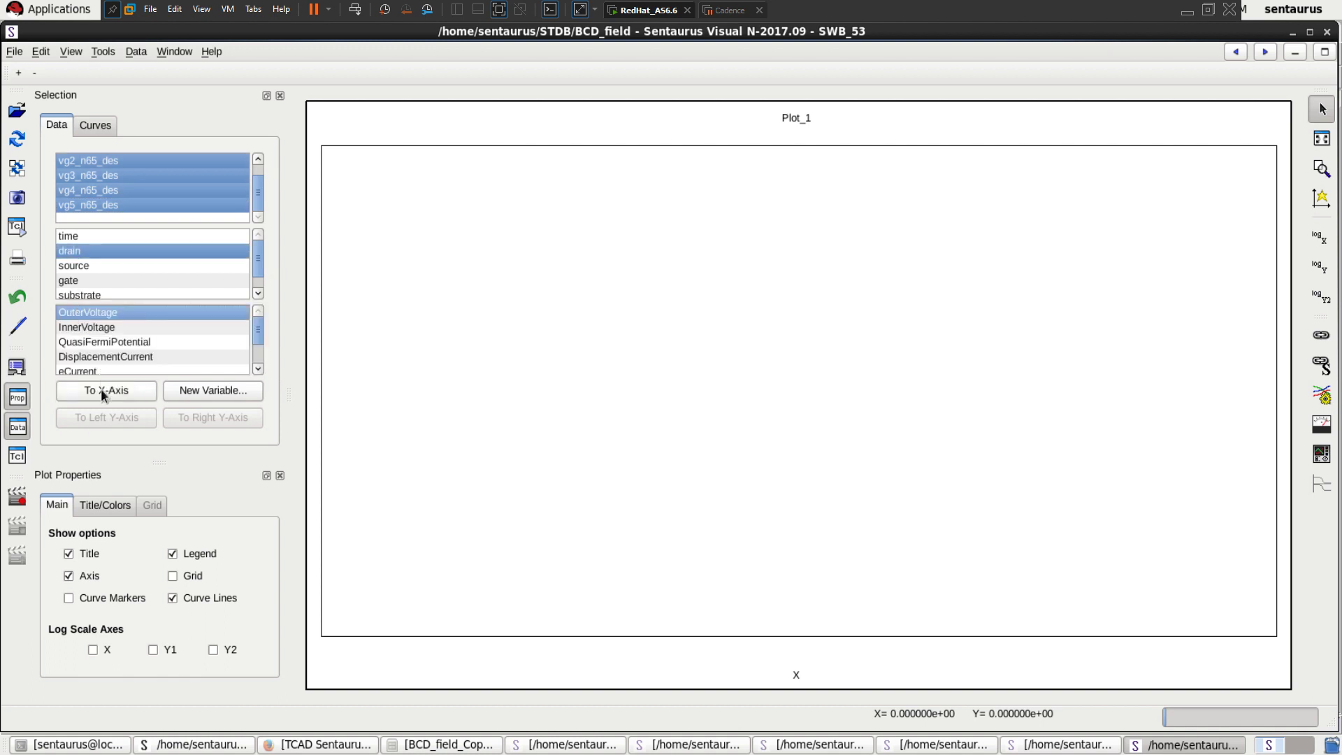
pyautogui.click(101, 388)
pyautogui.scroll(-2, 87, 347)
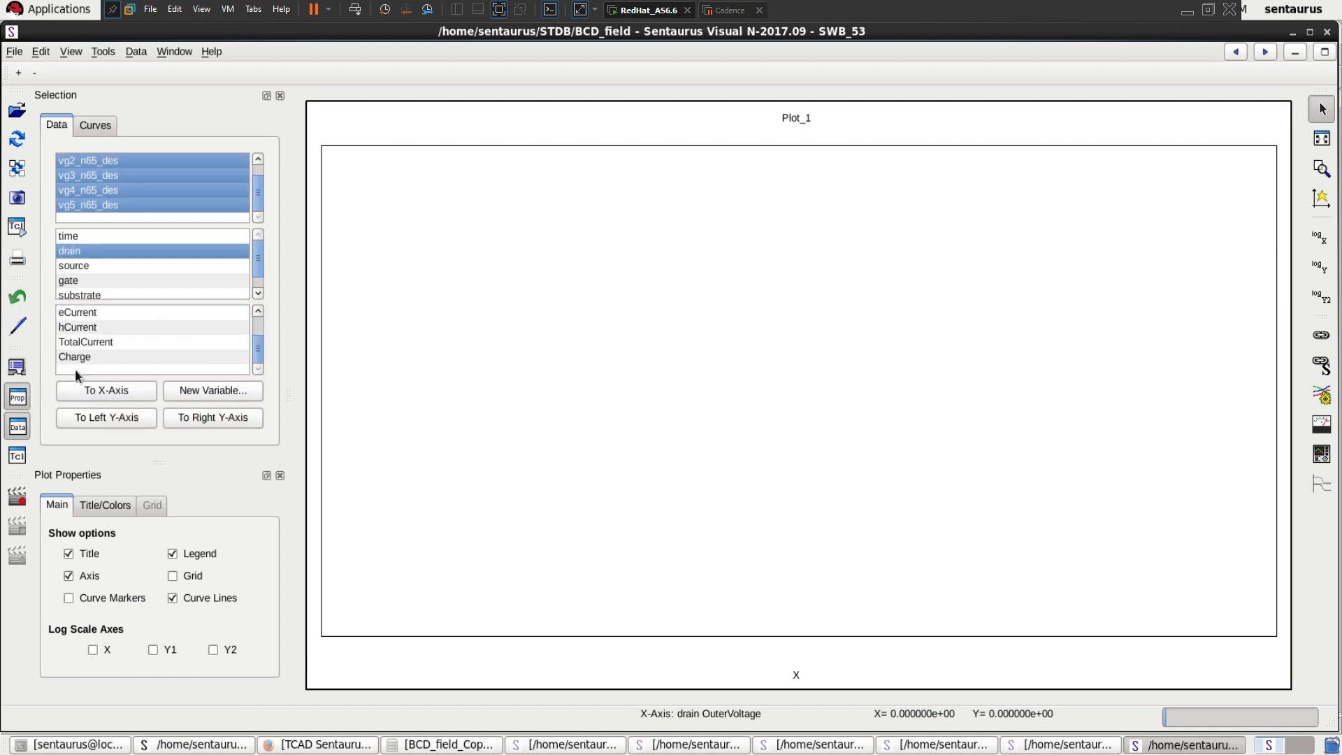
pyautogui.click(91, 342)
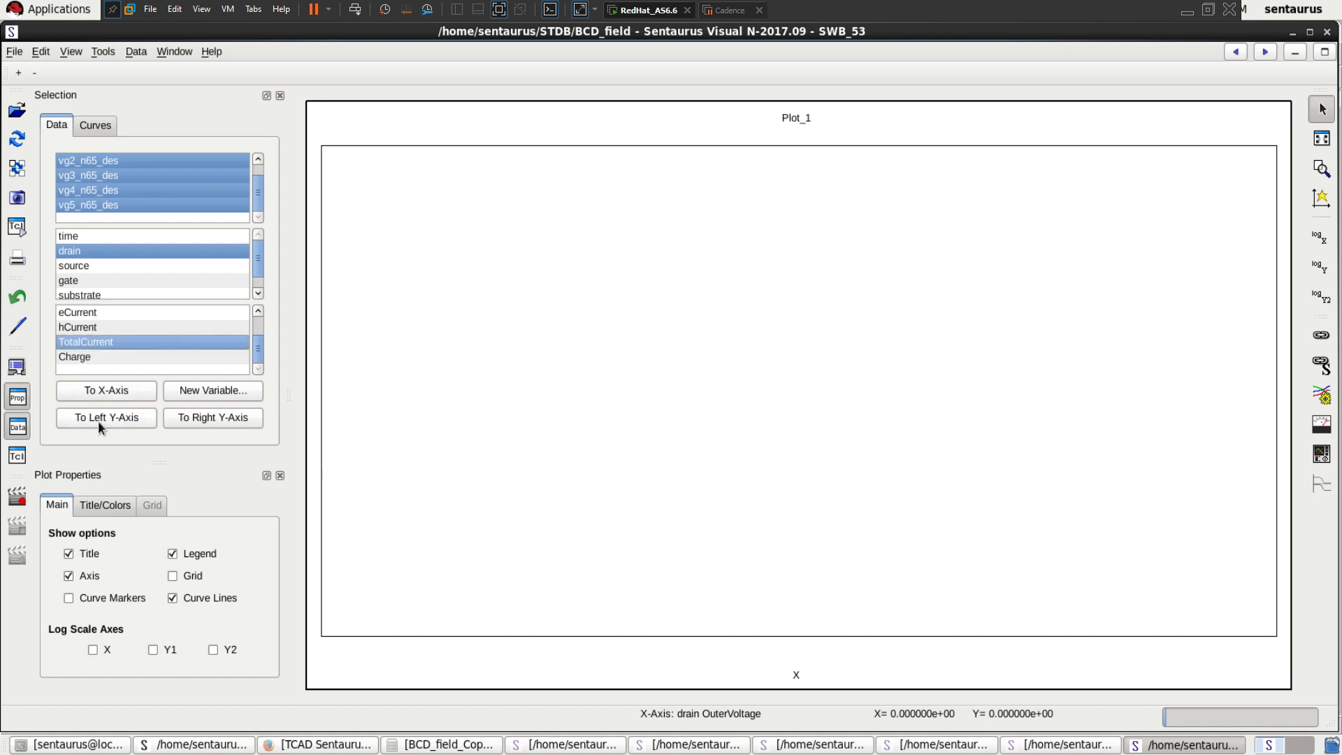
pyautogui.click(98, 421)
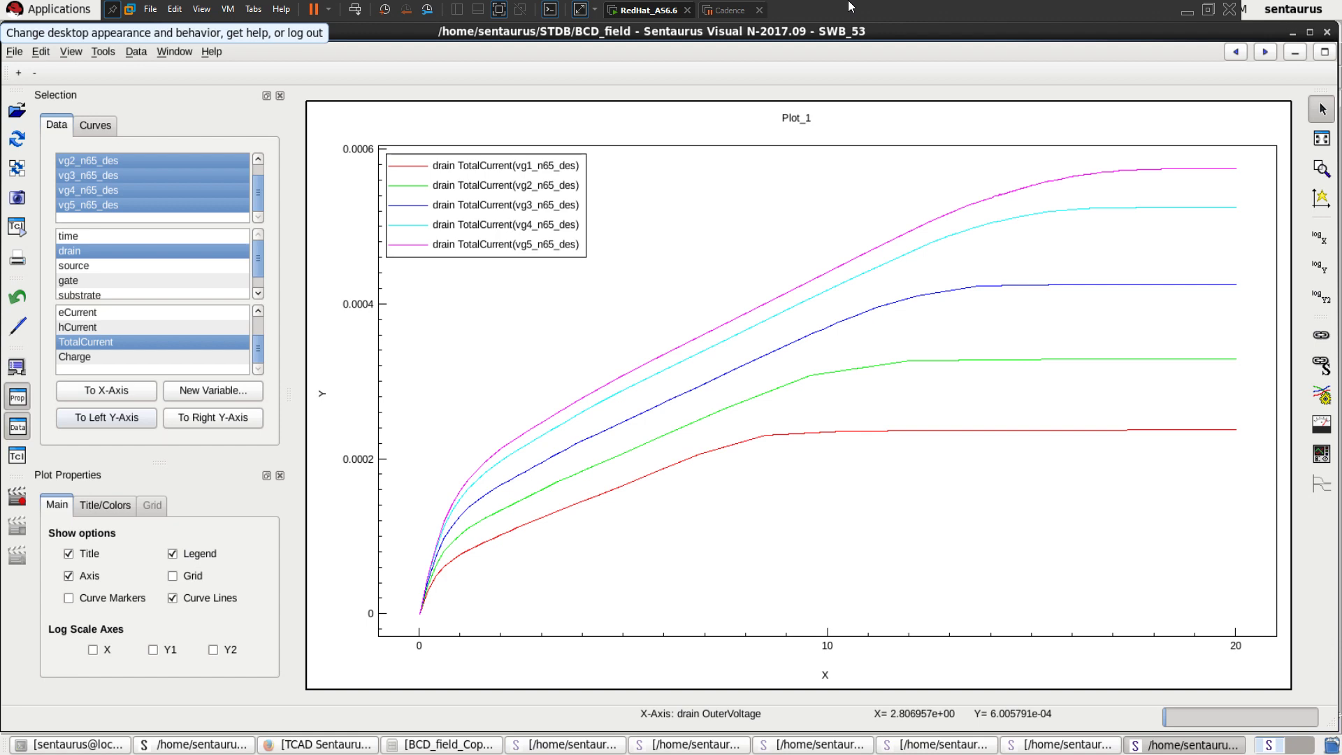
# Take the virtual machine out of full-screen view and minimize VMware Workstation to return to the PowerPoint presentation.
pyautogui.click(499, 9)
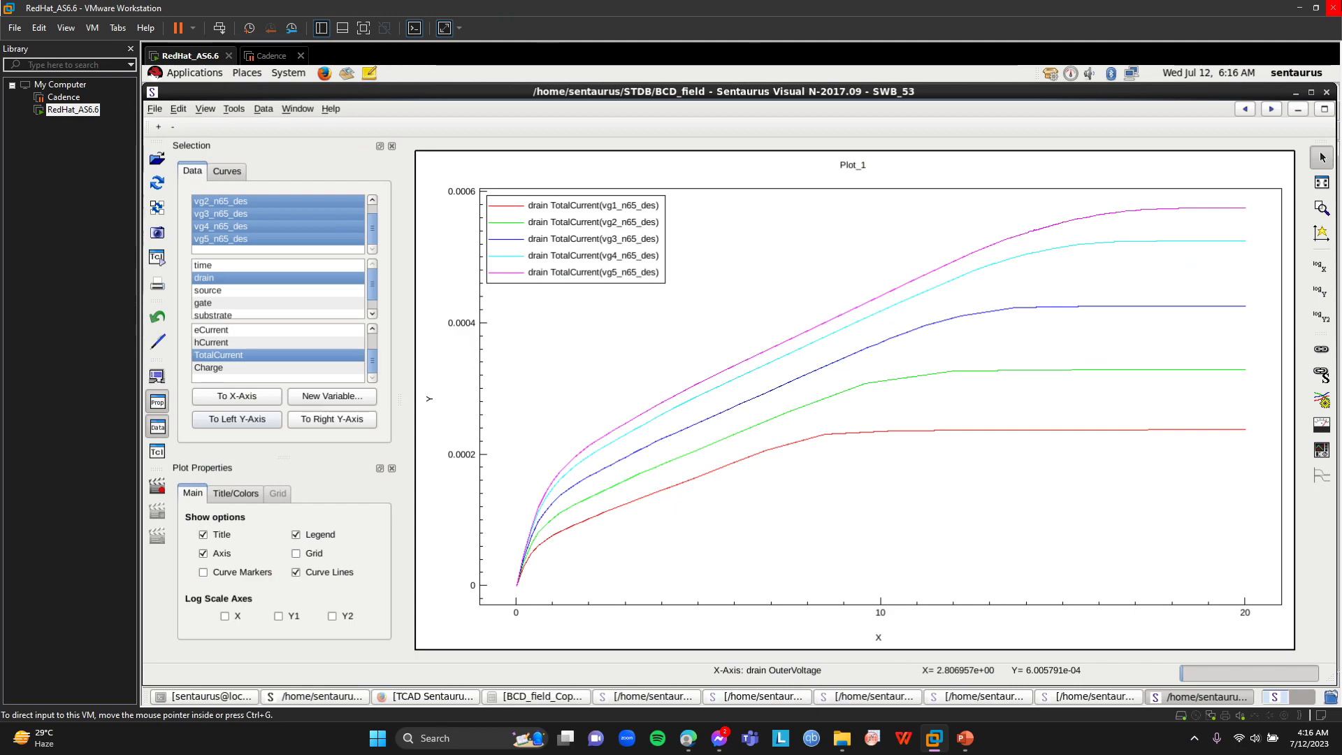
pyautogui.click(1299, 7)
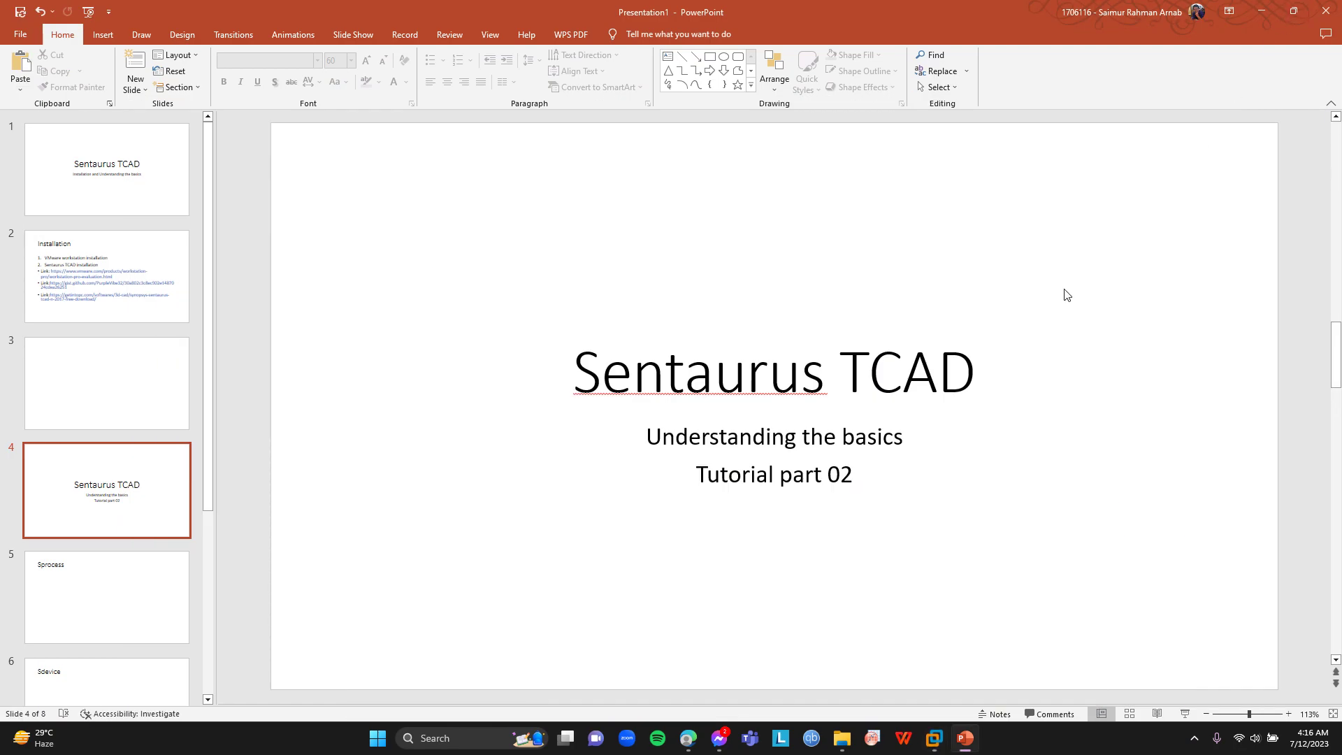